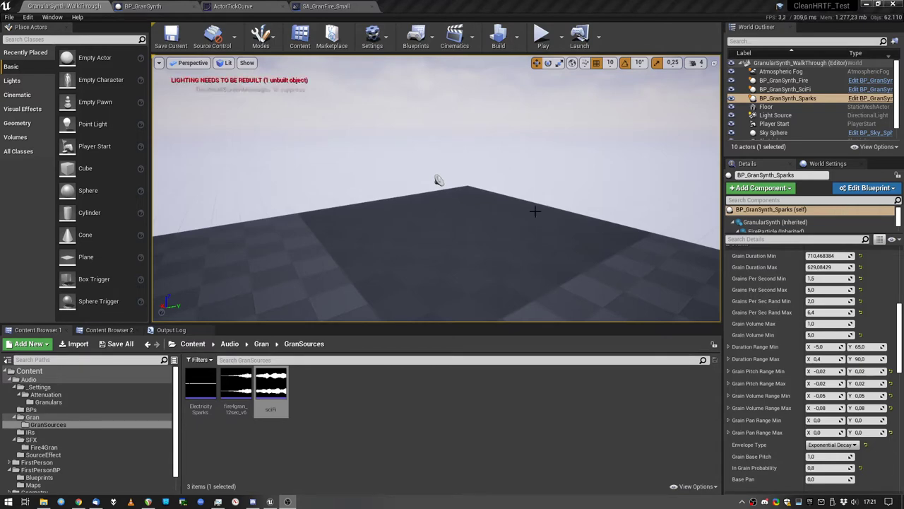
Play the level briefly from beside the BP_GranSynth_Fire emitter at the corner of the floor, ending the session.
right_click_drag(535, 211, 287, 240)
scroll(774, 315, "up", 5)
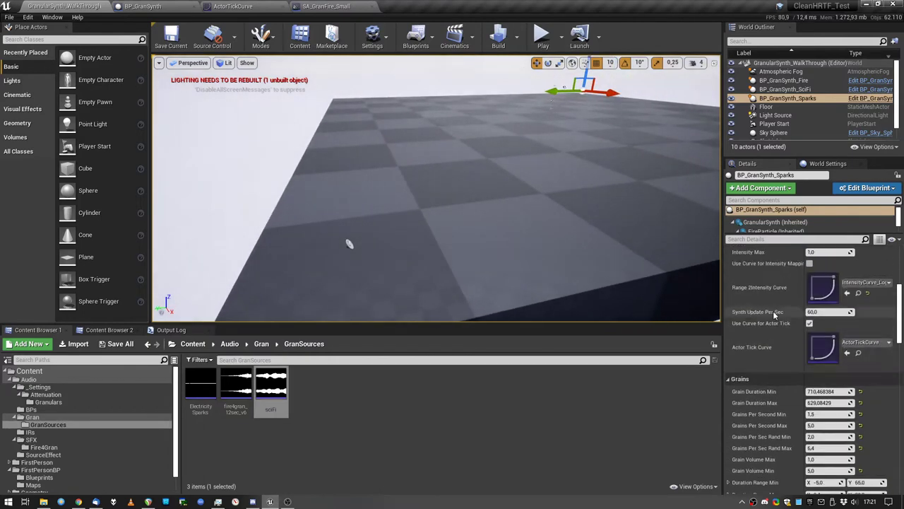
scroll(775, 316, "up", 5)
right_click_drag(461, 226, 245, 218)
right_click_drag(325, 210, 368, 228)
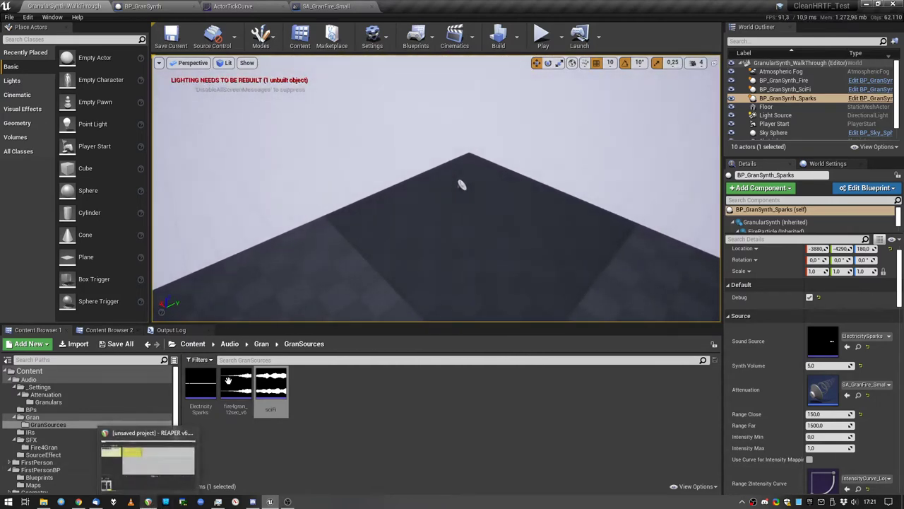
left_click(543, 36)
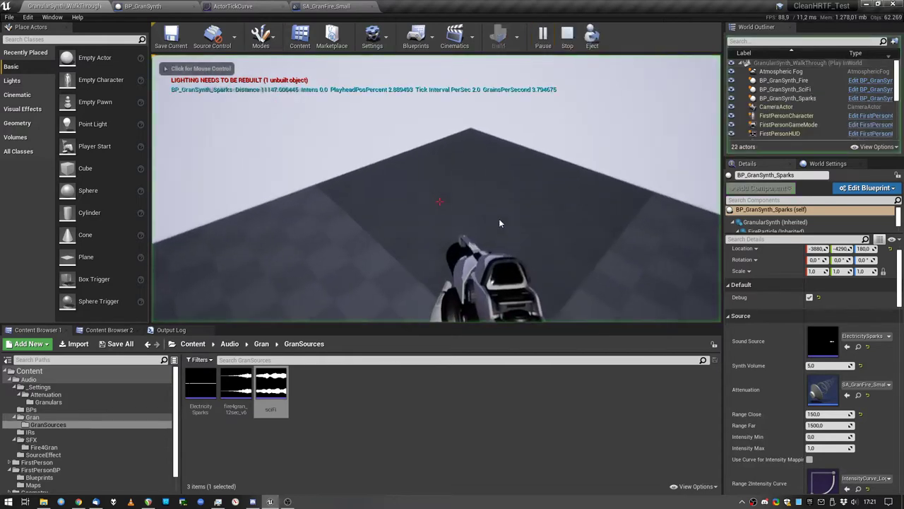
key("Escape")
Turn off Debug on the three BP_GranSynth actors, leaving it enabled only on BP_GranSynth_Fire.
left_click(417, 145)
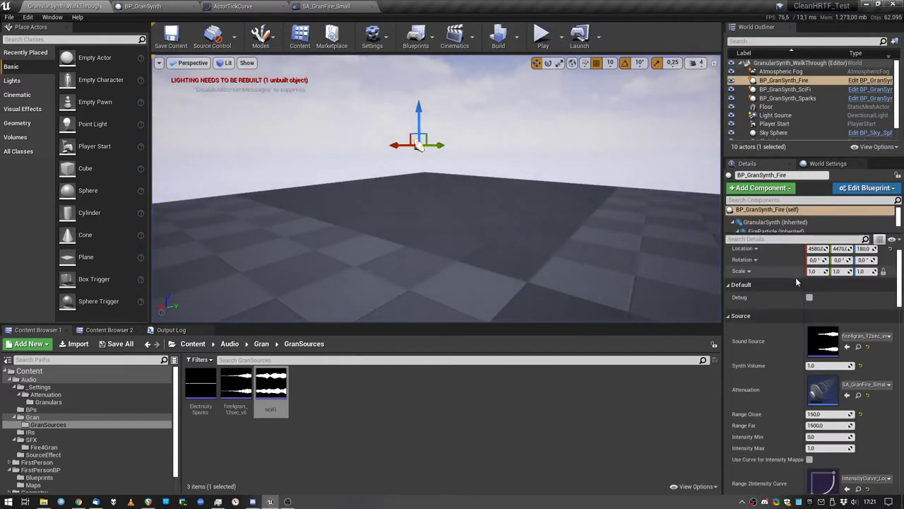
left_click(816, 98)
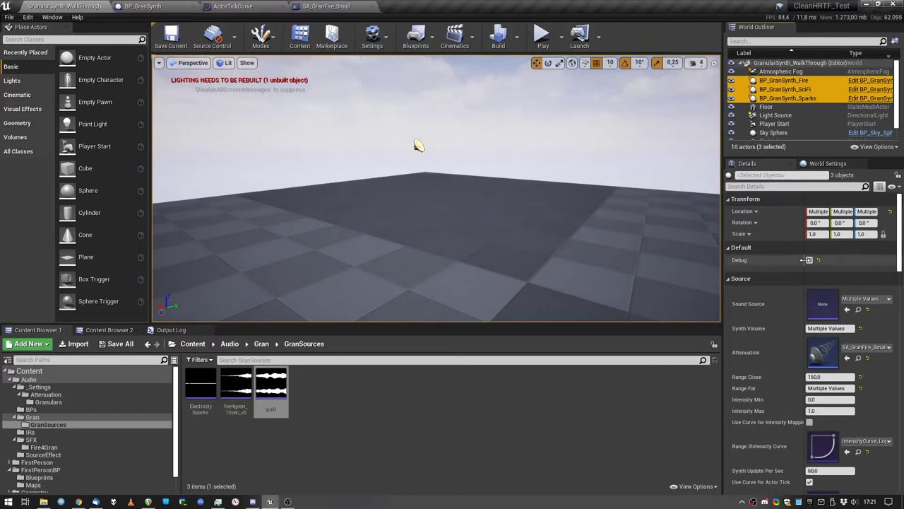
left_click(804, 80)
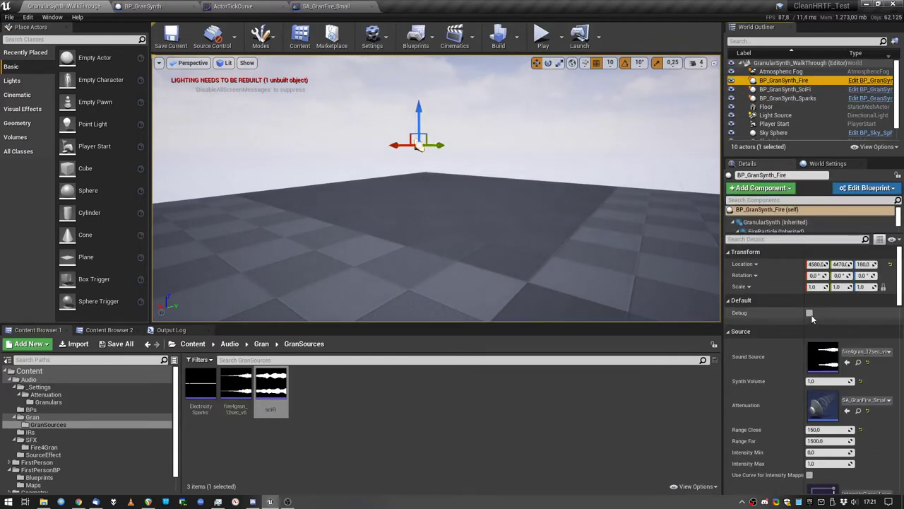
left_click(809, 313)
Play the level and walk toward and away from the BP_GranSynth_Fire emitter to hear its sound respond to distance.
left_click(543, 39)
key("w")
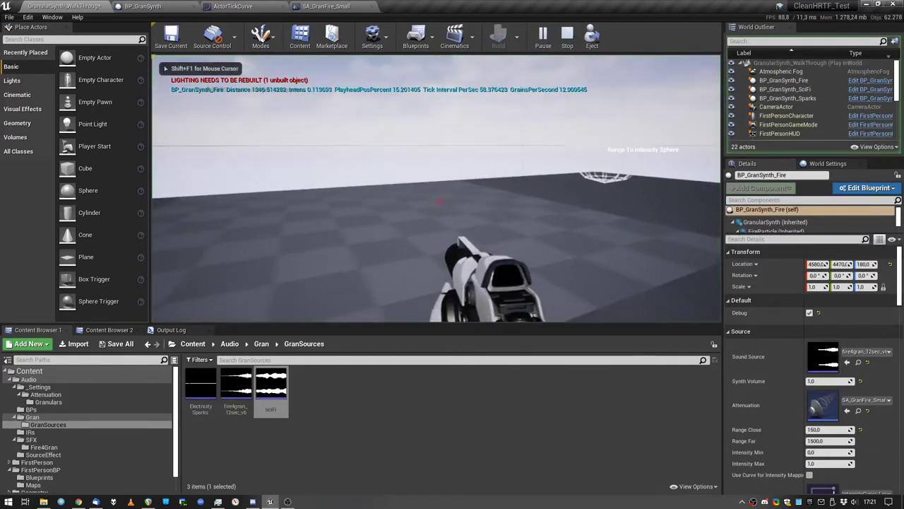
key("w")
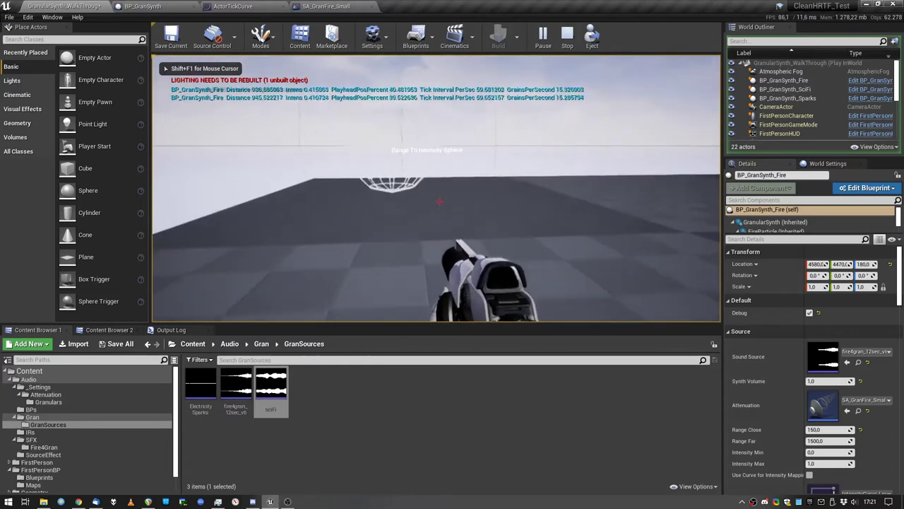
key("s")
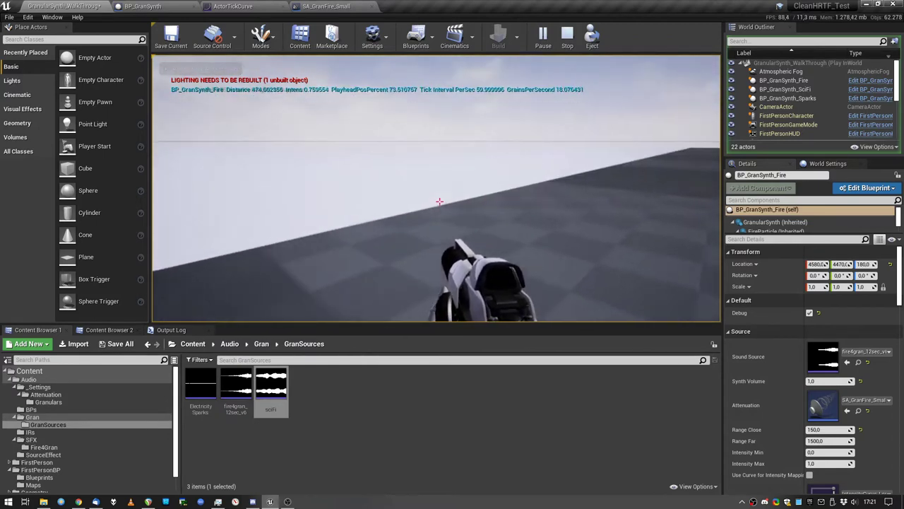
key("w")
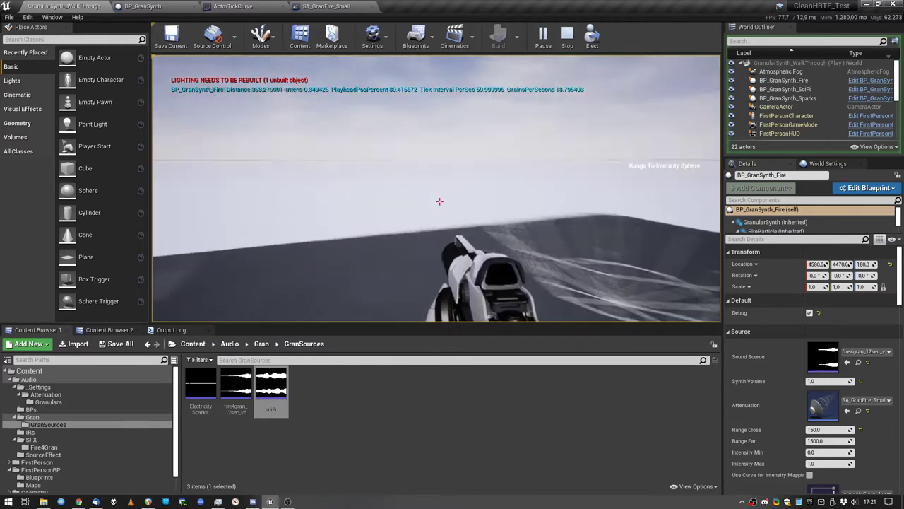
key("Escape")
Play the level from near the BP_GranSynth_SciFi emitter and walk around its intensity sphere to hear its sound.
right_click_drag(495, 191, 297, 191)
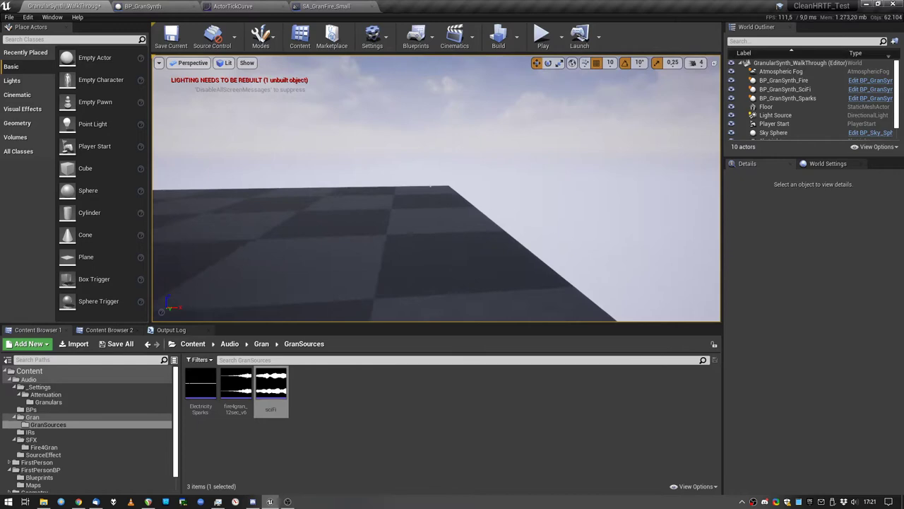
right_click_drag(437, 188, 437, 215)
key("w")
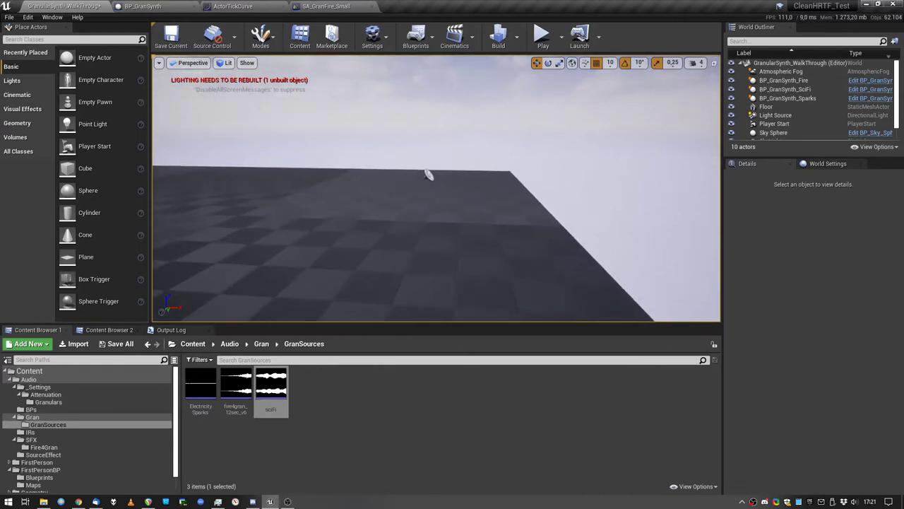
left_click(538, 38)
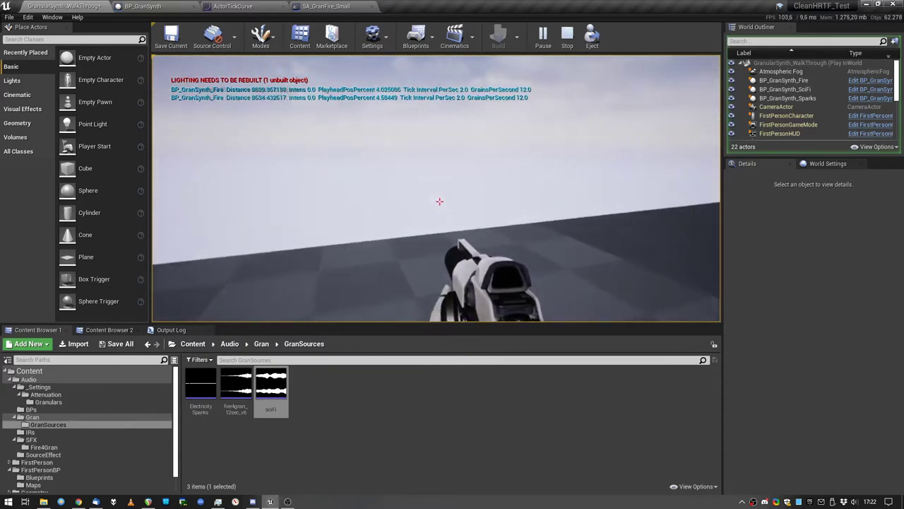
key("w")
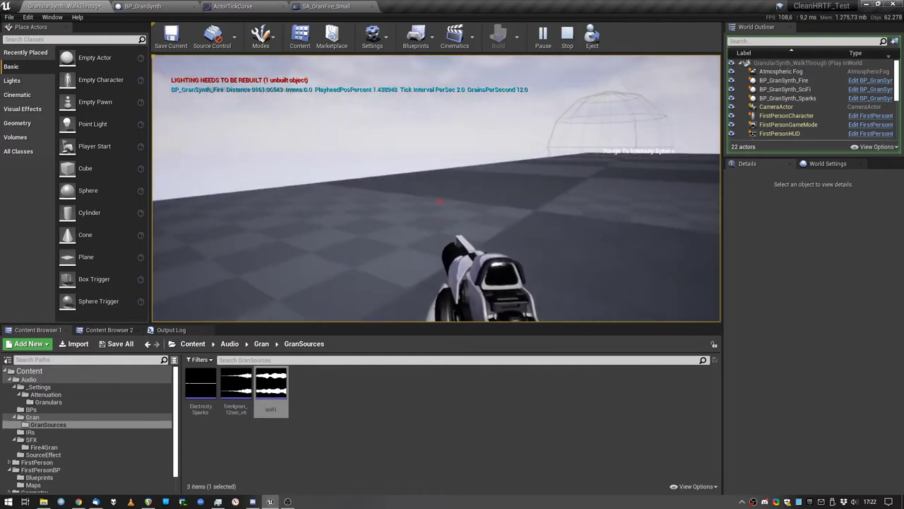
key("w")
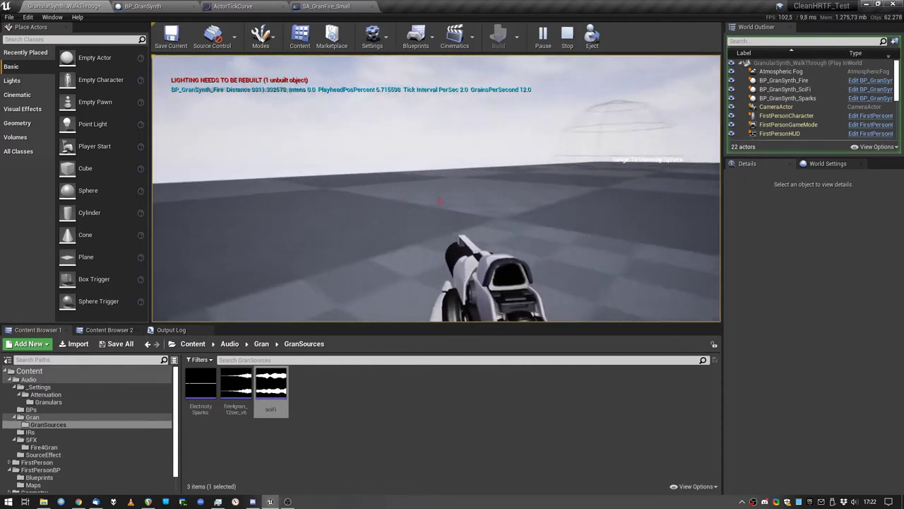
key("Escape")
Play the level from near the BP_GranSynth_Sparks emitter and walk around it to hear the electric sparks.
key("w")
mouse_move(590, 116)
right_mouse_down()
mouse_move(579, 131)
mouse_move(583, 116)
mouse_move(600, 117)
mouse_move(590, 116)
right_mouse_up()
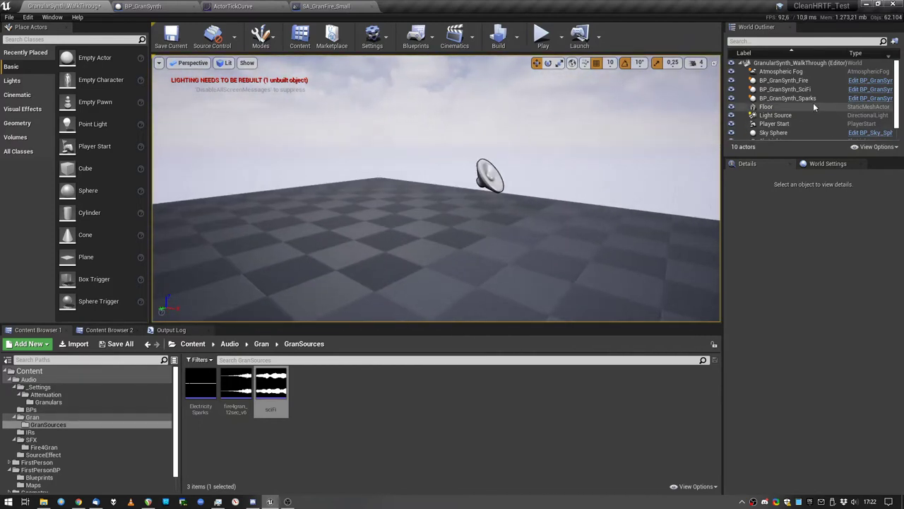
left_click(543, 36)
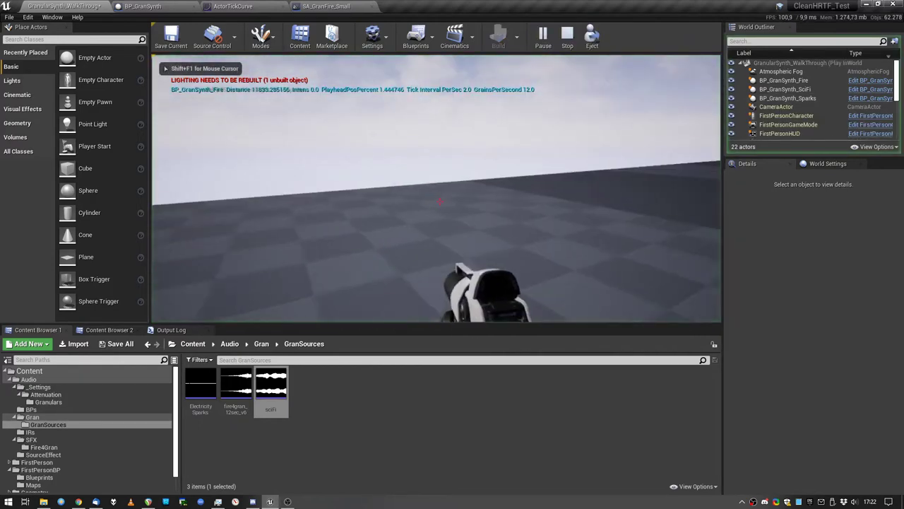
key("w")
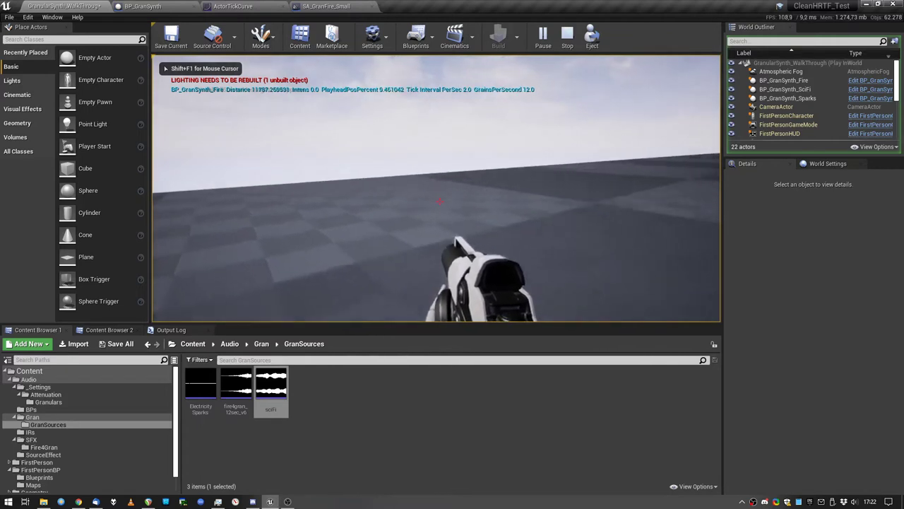
key("a")
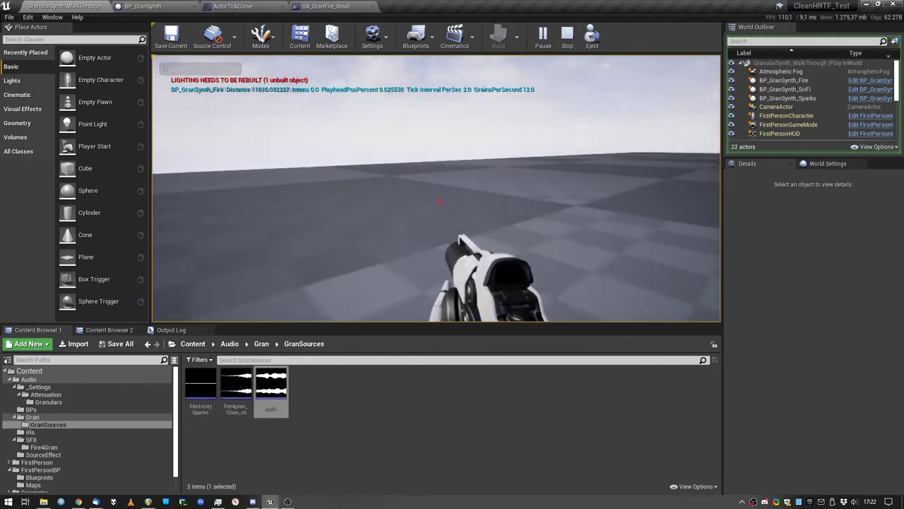
key("a")
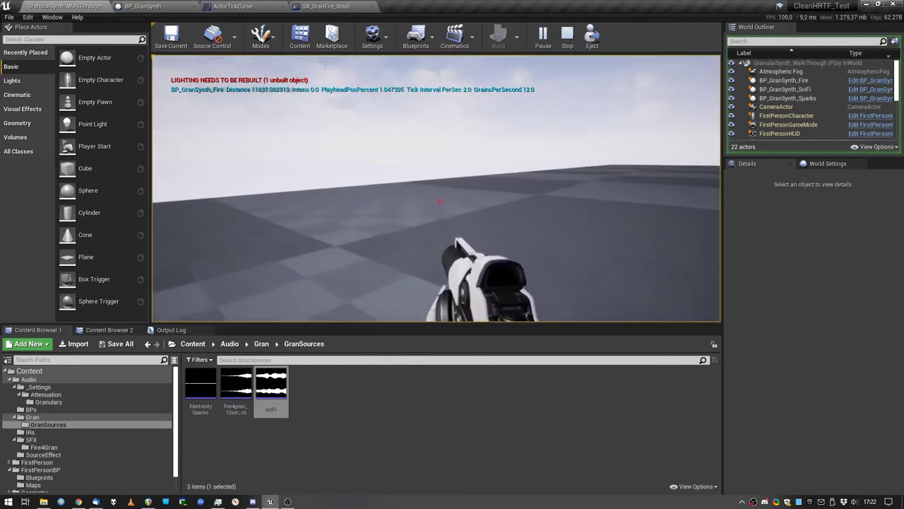
key("w")
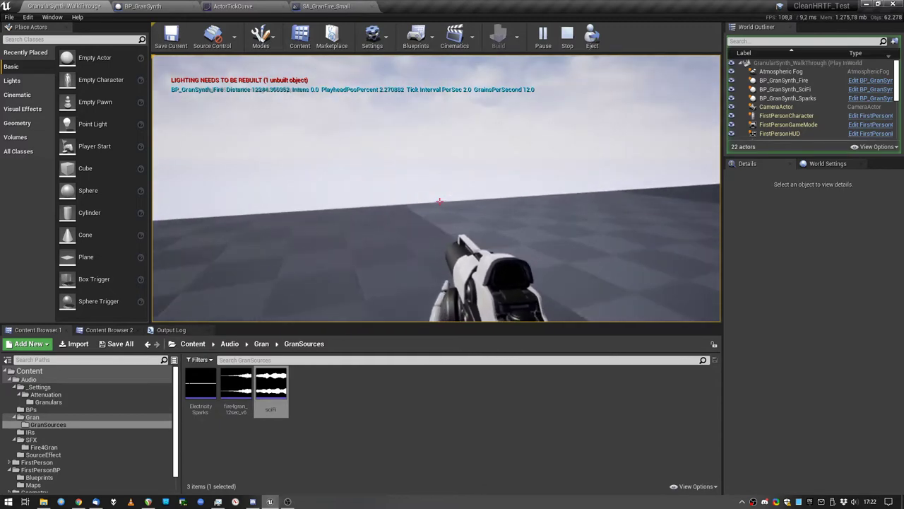
key("w")
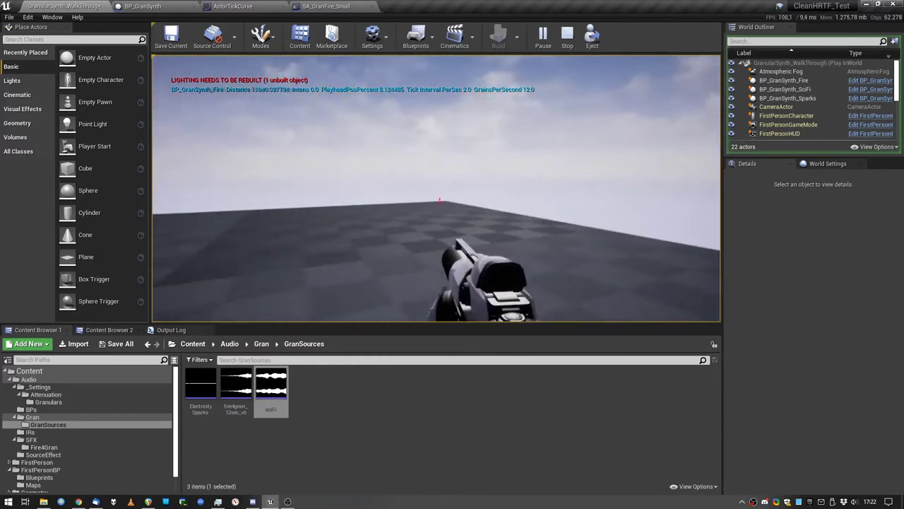
key("Escape")
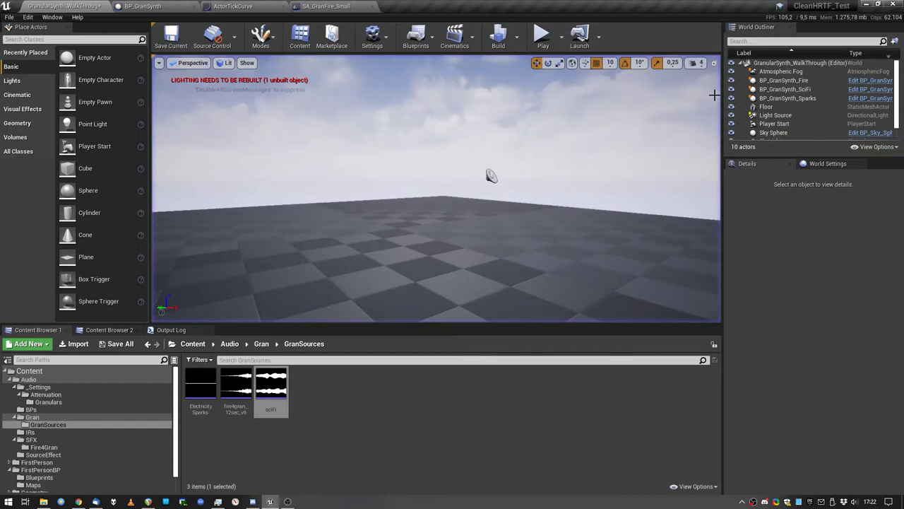
Preview the fire4gran_12sec_v6, sciFi and ElectricitySparks source sound waves in the GranSources folder.
left_click(236, 387)
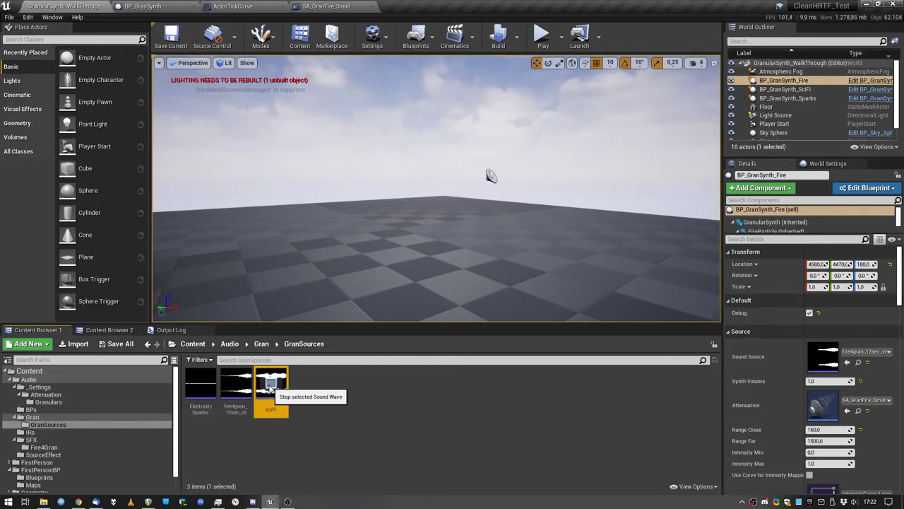
mouse_move(199, 384)
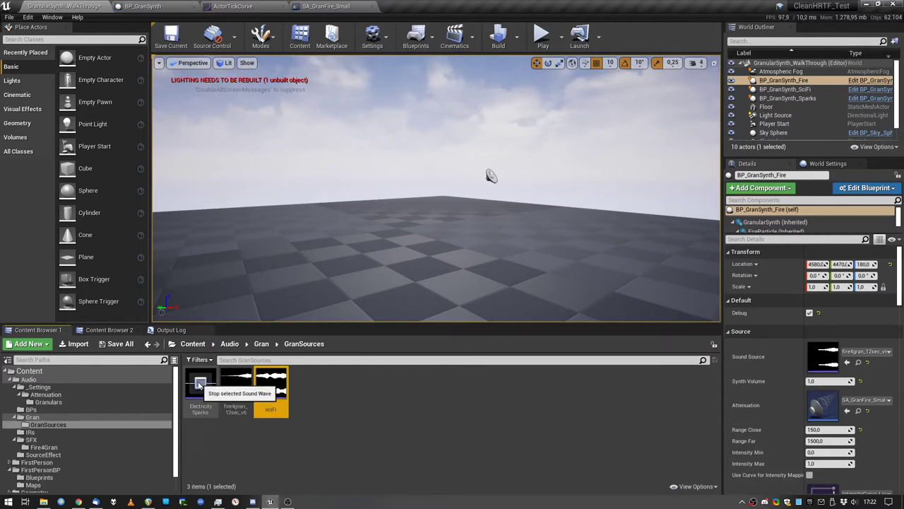
Select the BP_GranSynth_Sparks emitter and start playing the level from beside it.
mouse_move(373, 250)
right_mouse_down()
mouse_move(410, 253)
mouse_move(424, 240)
mouse_move(373, 250)
right_mouse_up()
key("w")
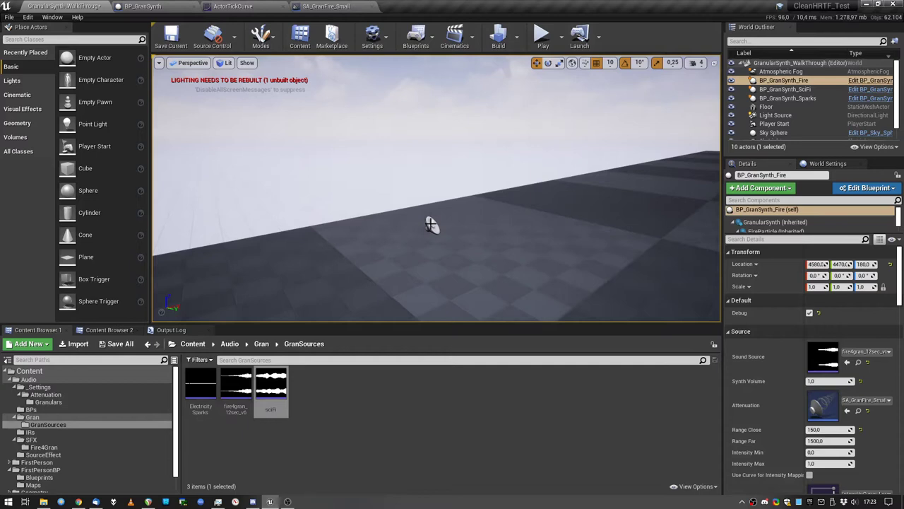
left_click(431, 225)
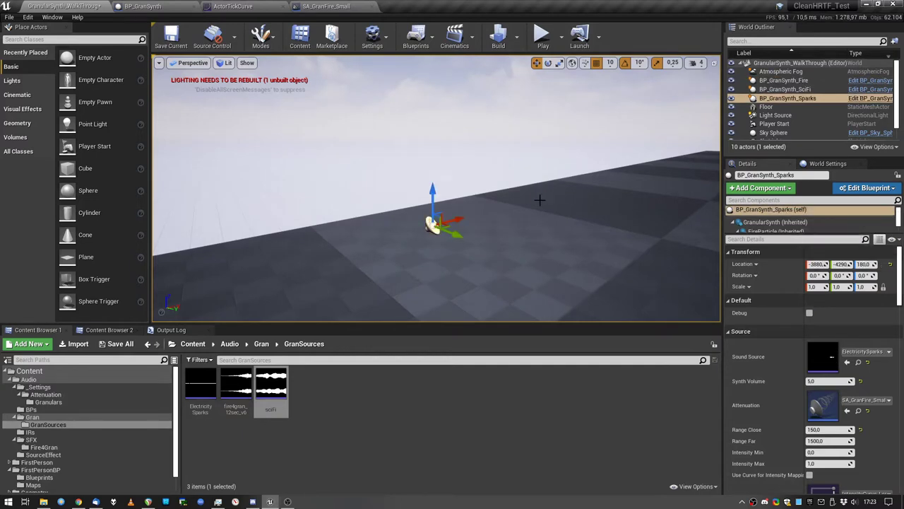
right_click_drag(512, 204, 446, 248)
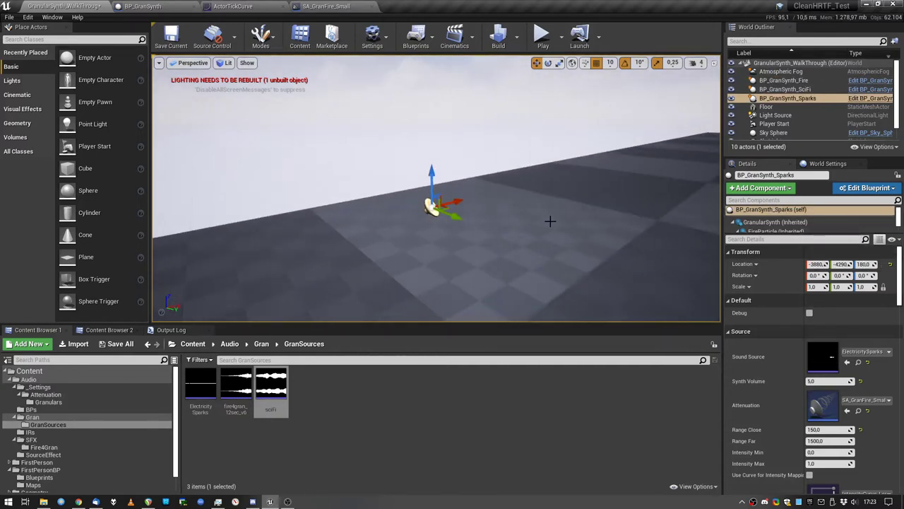
left_click(543, 44)
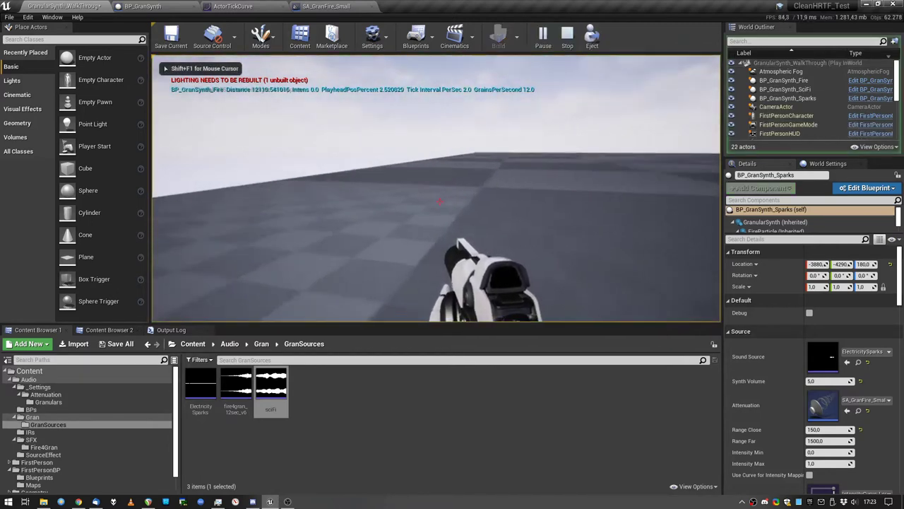
Set the Envelope Type of BP_GranSynth_Sparks to Gaussian while the level is playing.
left_click(809, 99)
scroll(777, 321, "down", 15)
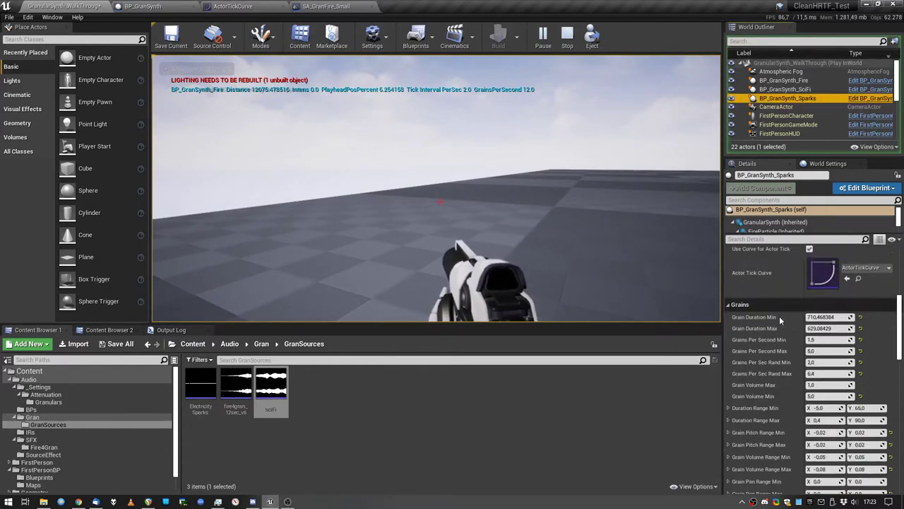
left_click(833, 370)
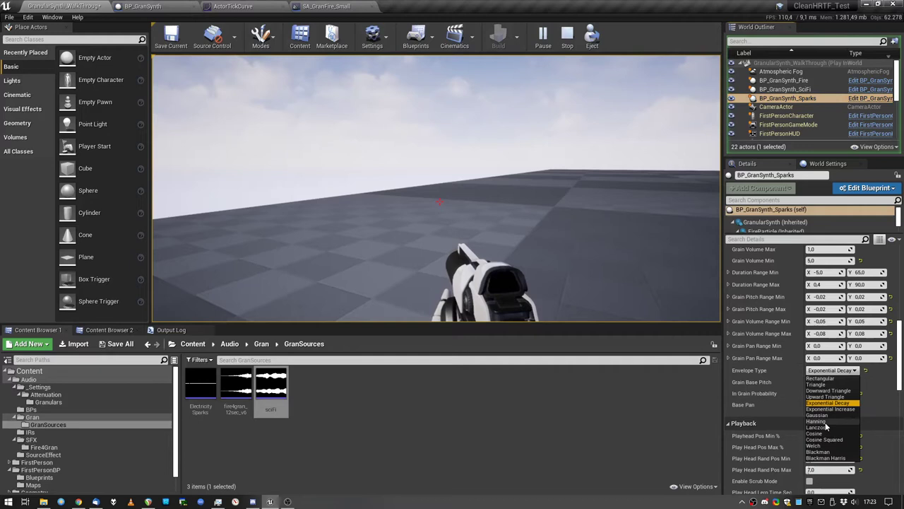
left_click(832, 381)
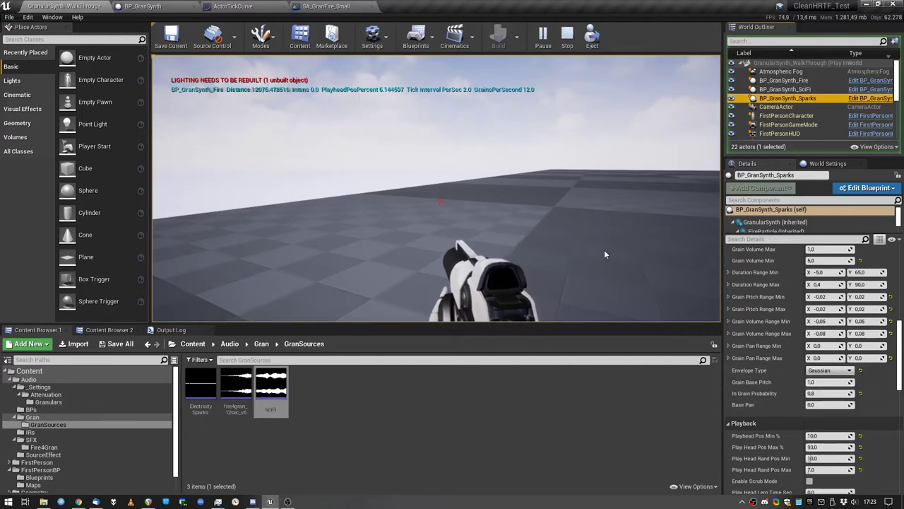
Set the Envelope Type of BP_GranSynth_Sparks to Blackman Harris, listen to it while walking around, and end the play session.
left_click(830, 370)
left_click(819, 458)
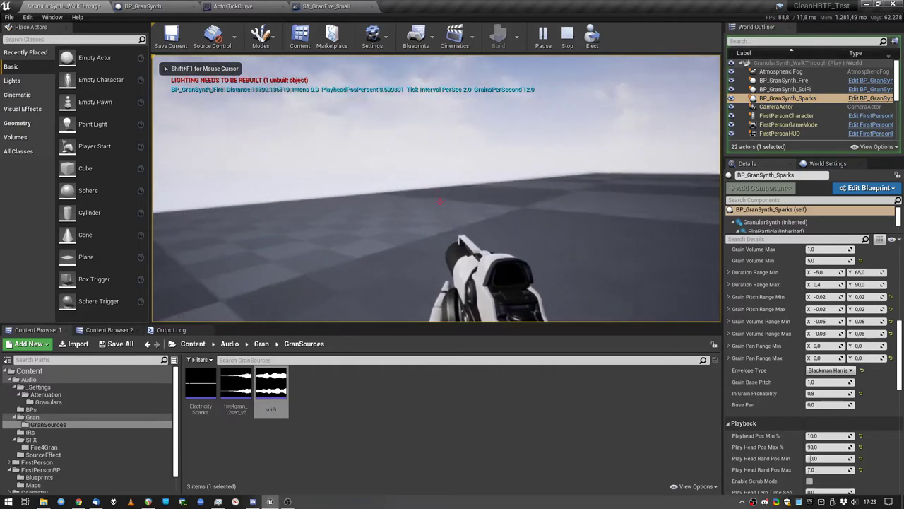
key("w")
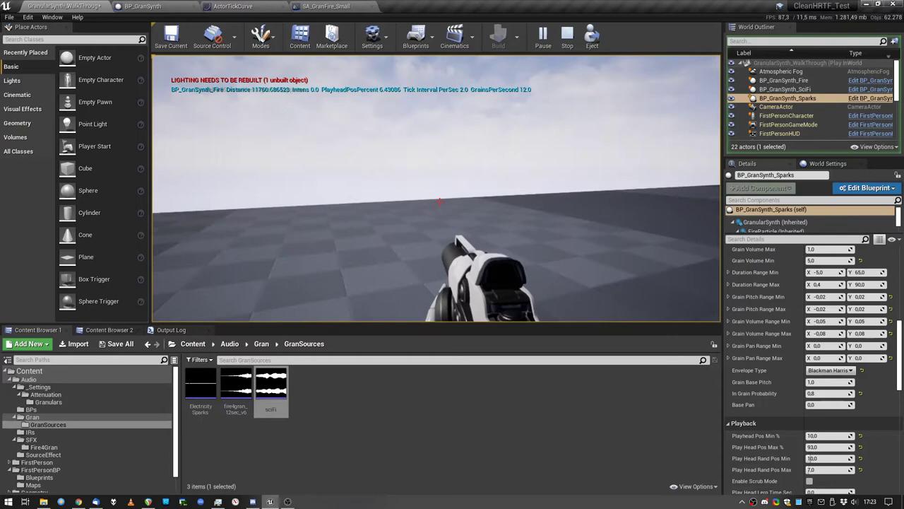
key("Escape")
mouse_move(353, 201)
right_mouse_down()
mouse_move(487, 205)
mouse_move(445, 188)
mouse_move(366, 205)
right_mouse_up()
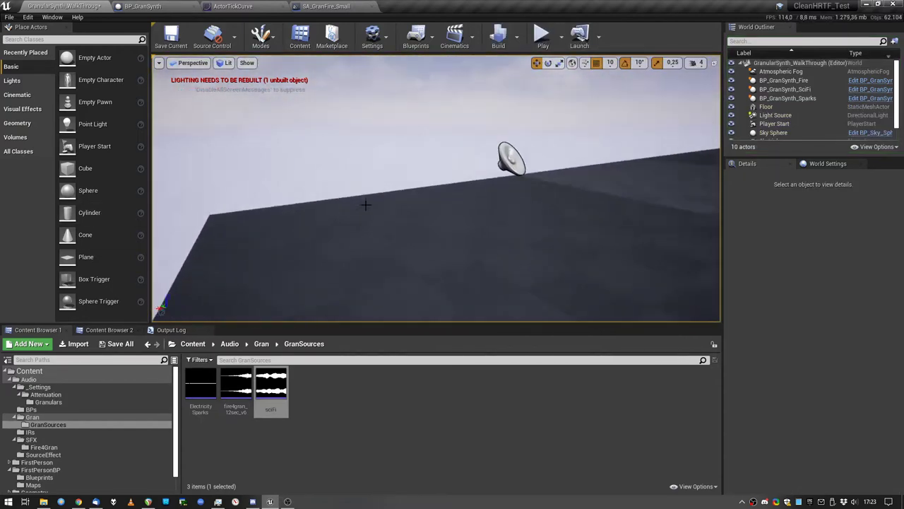
Select the BP_GranSynth_Fire emitter, look over its Default and Source settings, and close the ActorTickCurve and SA_GranFire_Small editors.
left_click(525, 163)
right_click_drag(488, 189, 489, 189)
scroll(794, 283, "up", 6)
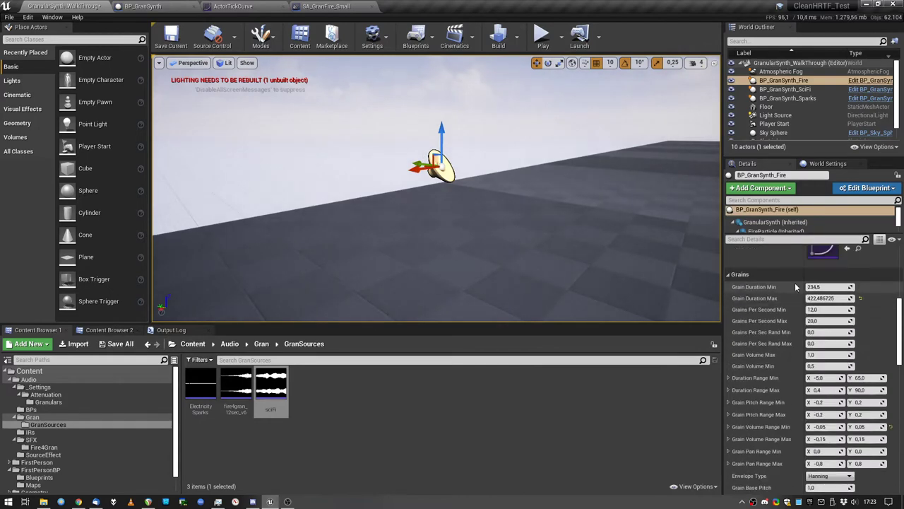
scroll(813, 287, "up", 4)
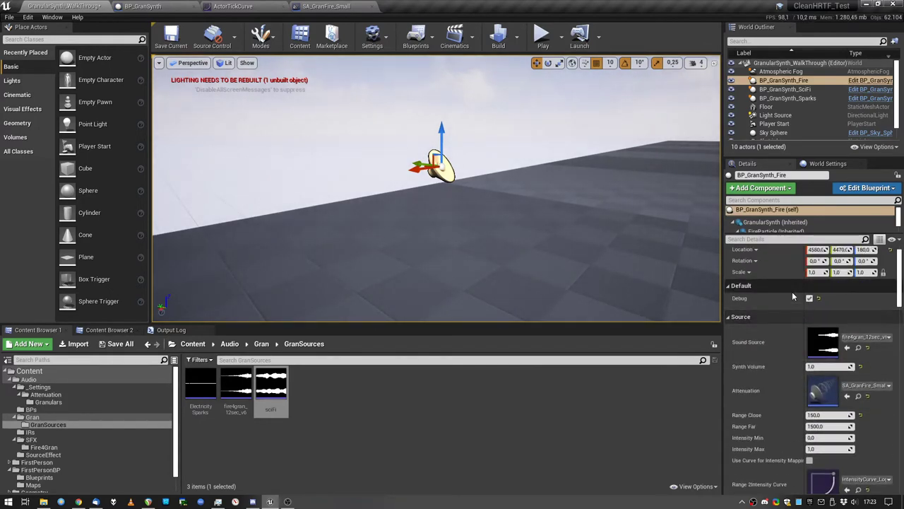
scroll(788, 306, "up", 1)
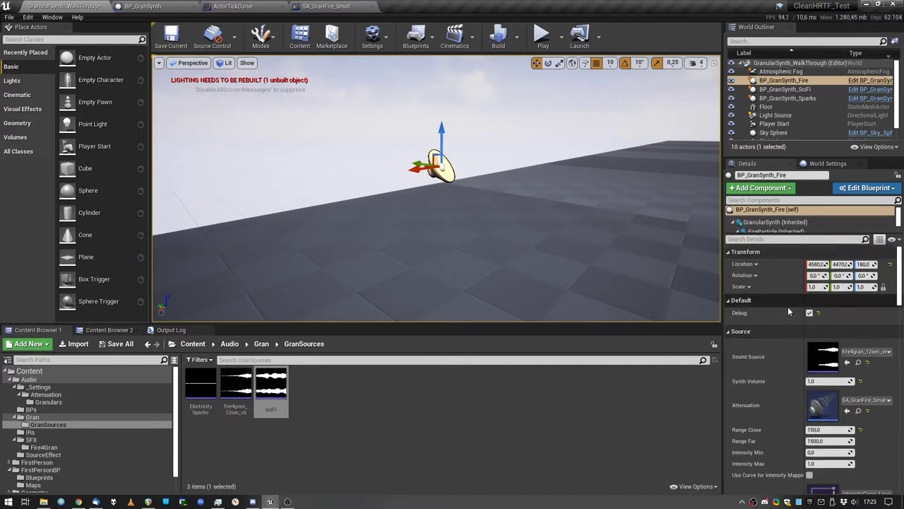
scroll(787, 304, "down", 2)
scroll(790, 300, "up", 2)
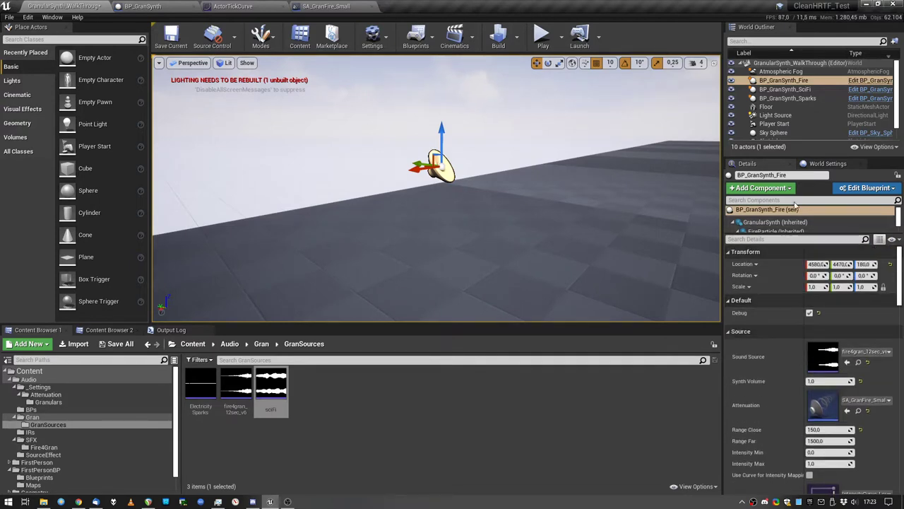
left_click(785, 80)
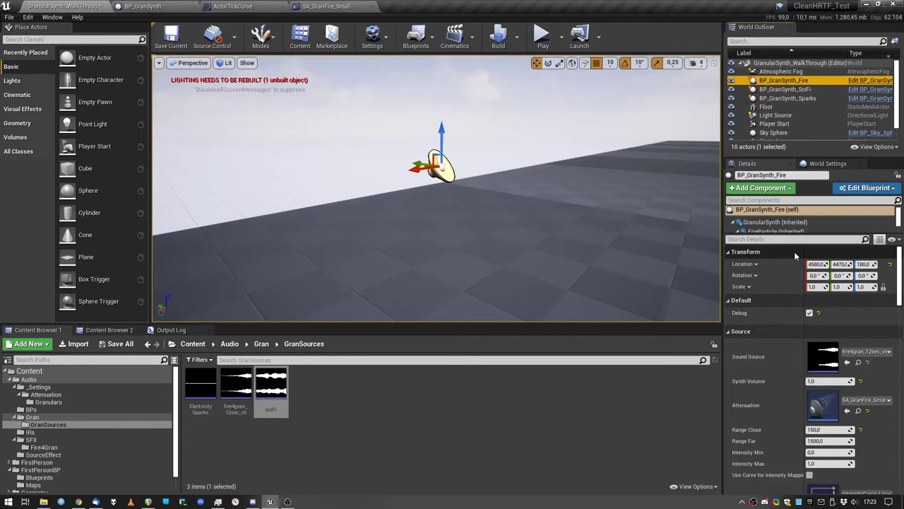
middle_click(238, 12)
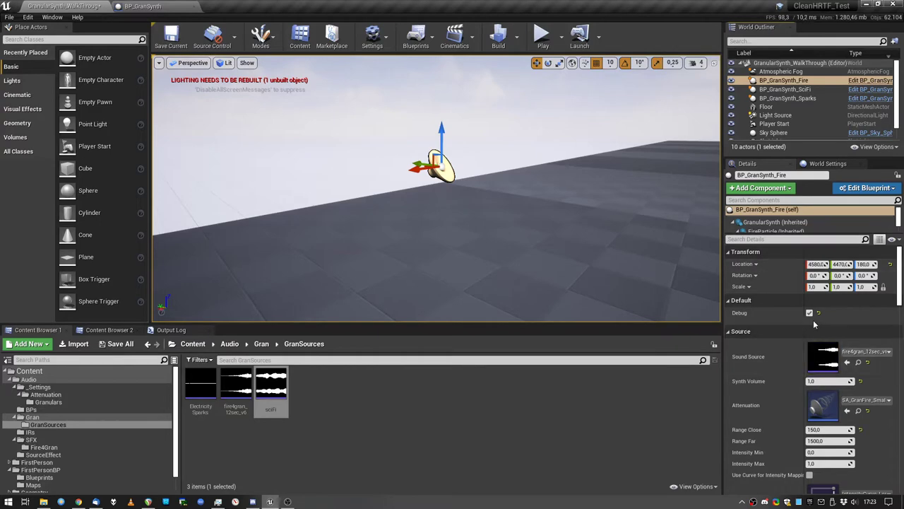
Play the level, back away from the fire emitter to view its debug sphere and distance read-outs, and end the session.
left_click(542, 36)
key("s")
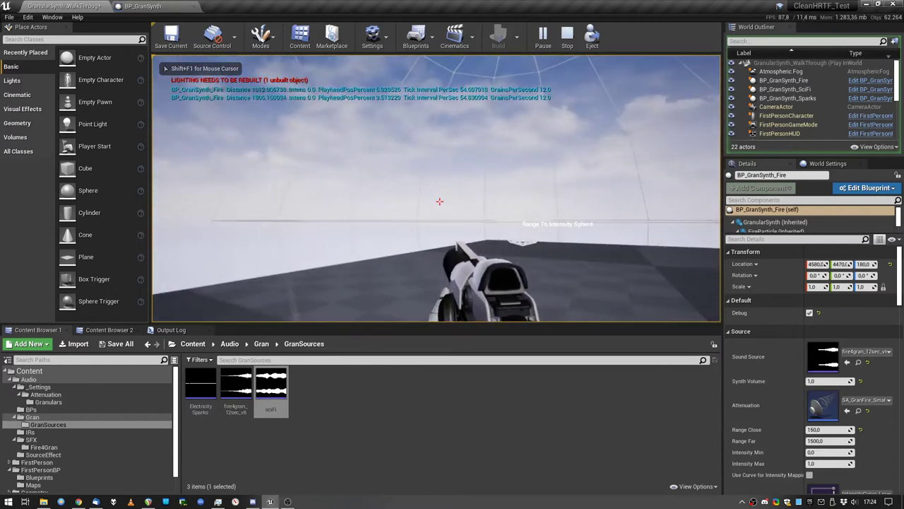
key("shift+F1")
key("Escape")
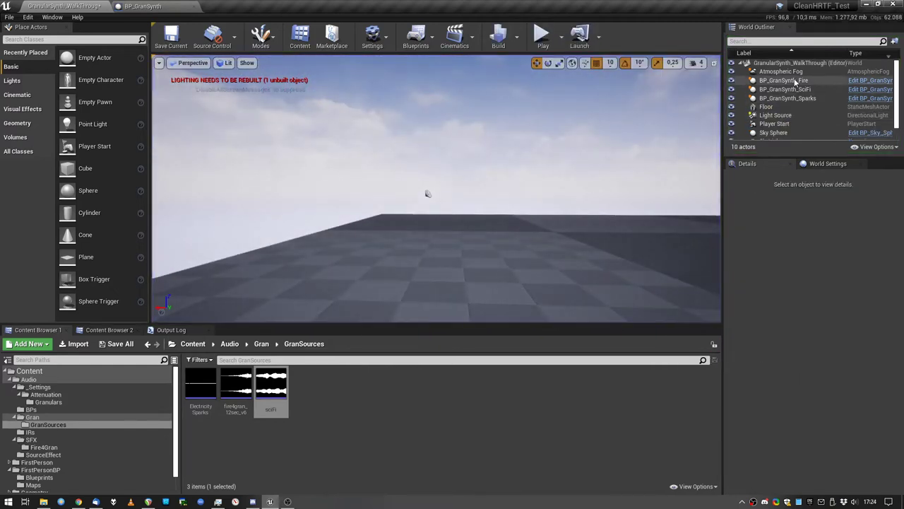
Select BP_GranSynth_Fire again and bring its Sound Source, attenuation and range settings into view.
left_click(785, 80)
scroll(756, 354, "down", 2)
scroll(755, 355, "up", 1)
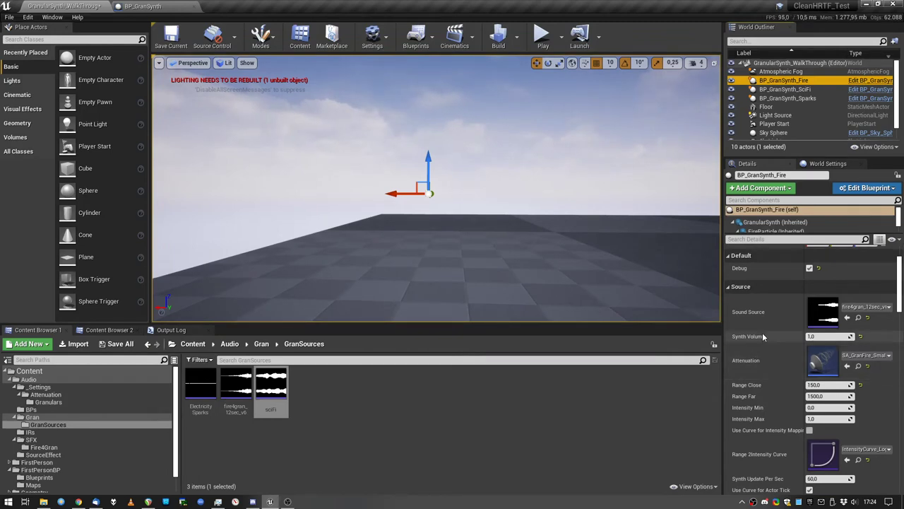
Switch to REAPER and play back the 01_002-03.flac clip.
left_click(148, 501)
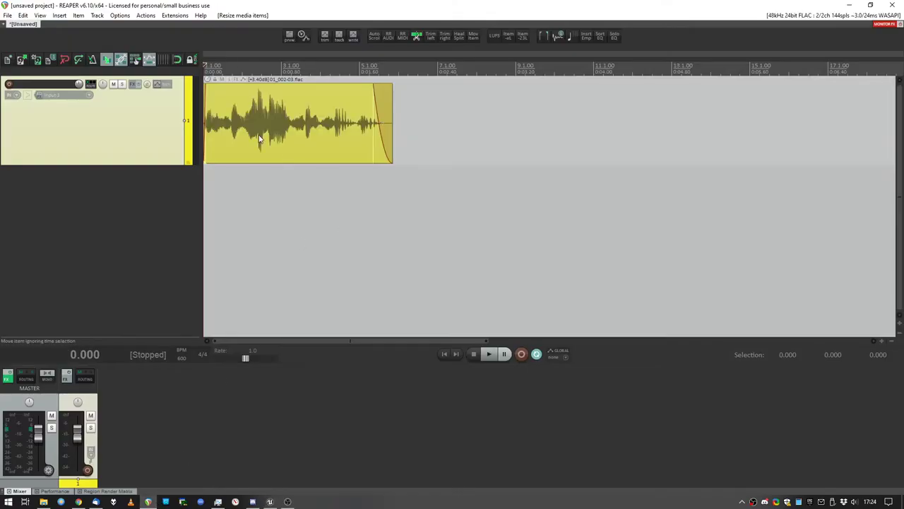
scroll(245, 116, "up", 4)
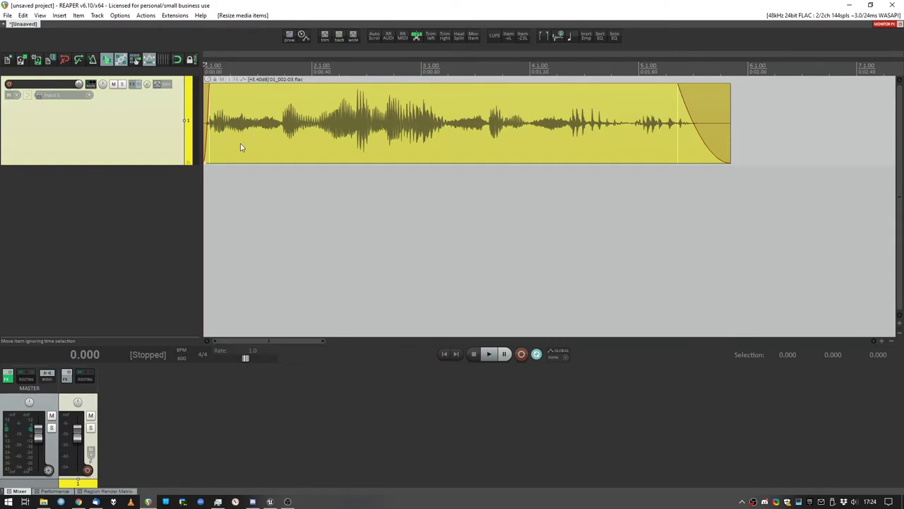
key("space")
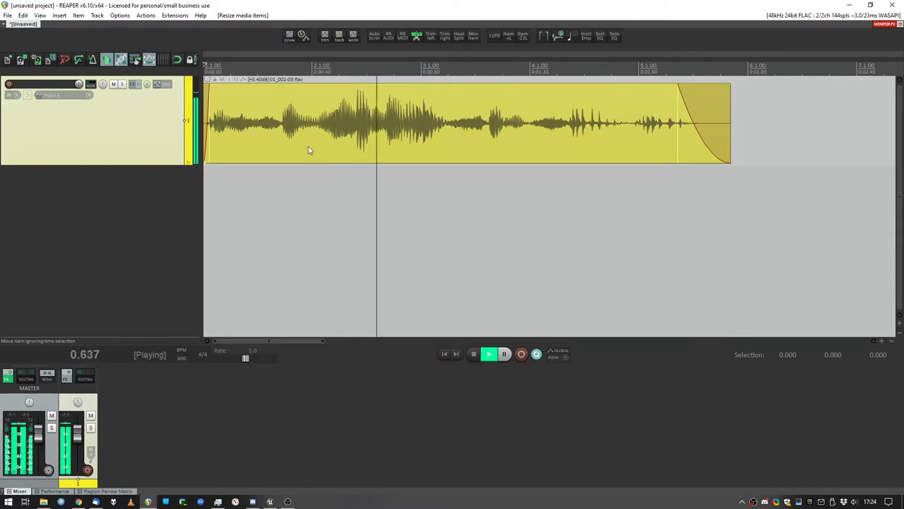
key("space")
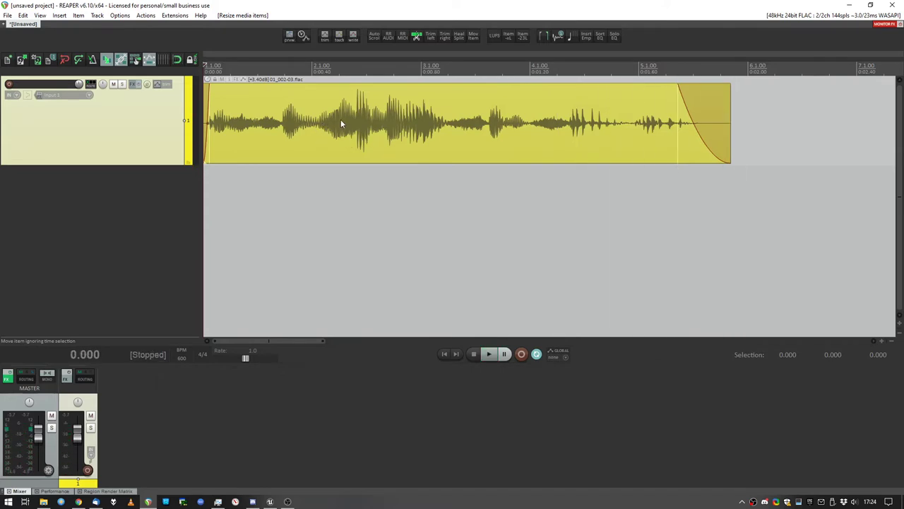
Split the section from 0.441 to 0.623 s of the audio clip into a separate grain item.
double_click(345, 118)
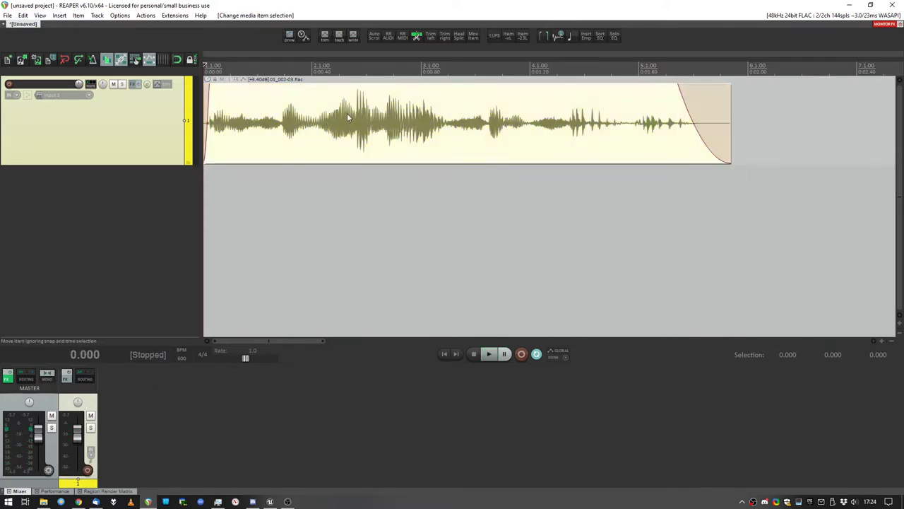
left_click_drag(323, 116, 373, 137)
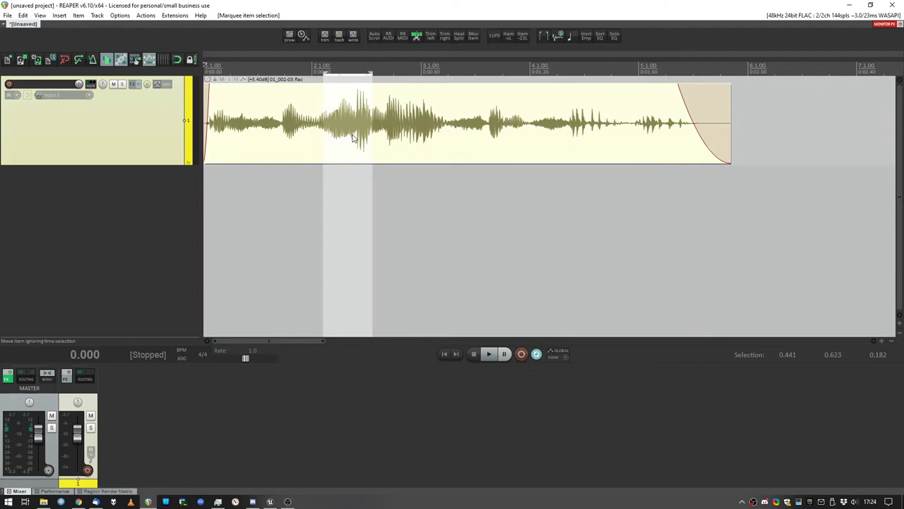
key("shift+s")
Add a long fade-in and fade-out to the split grain and play it from a point inside the item.
scroll(327, 106, "up", 4)
left_click_drag(318, 86, 364, 88)
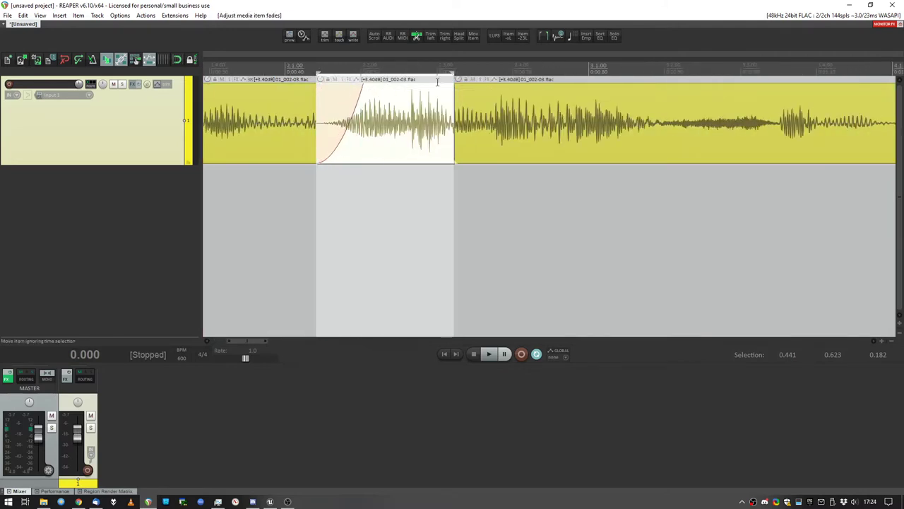
left_click_drag(453, 85, 401, 85)
key("space")
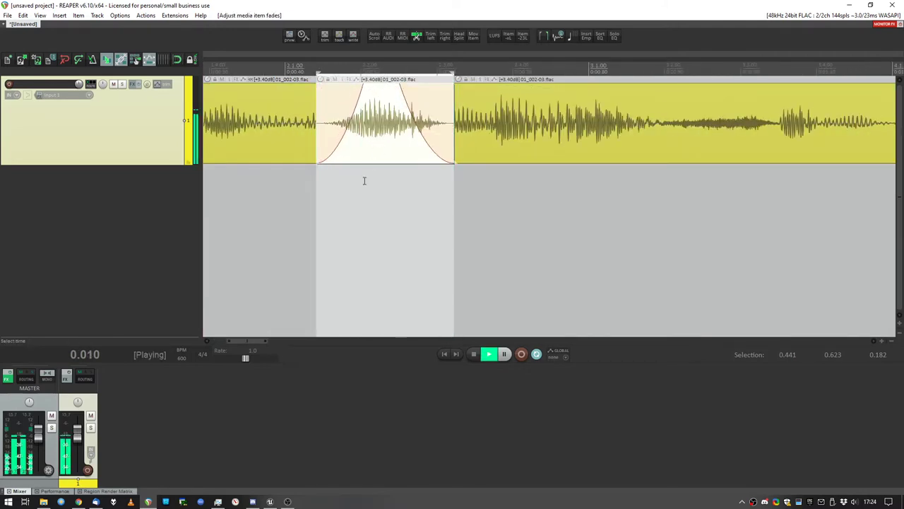
left_click(369, 147)
key("space")
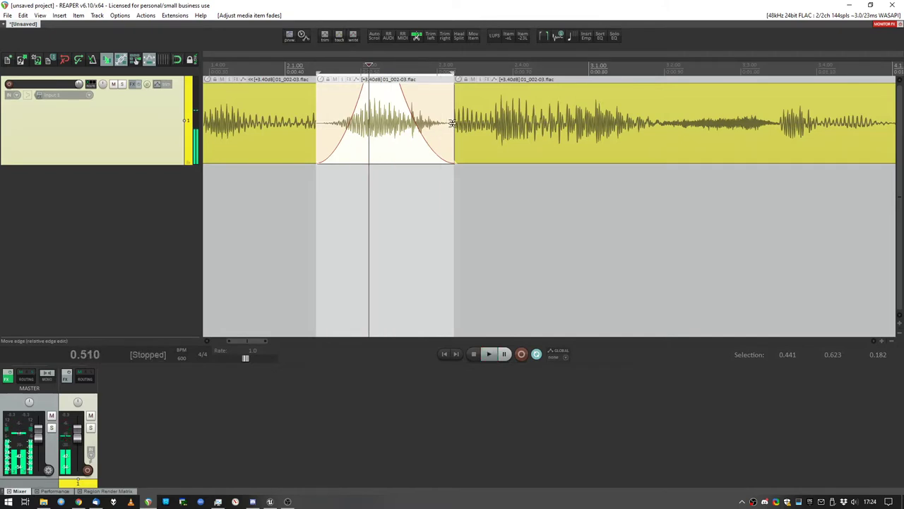
Trim the grain to end at 0.569 s and give it a shorter fade-in with a steeper curve shape.
left_click_drag(453, 123, 414, 123)
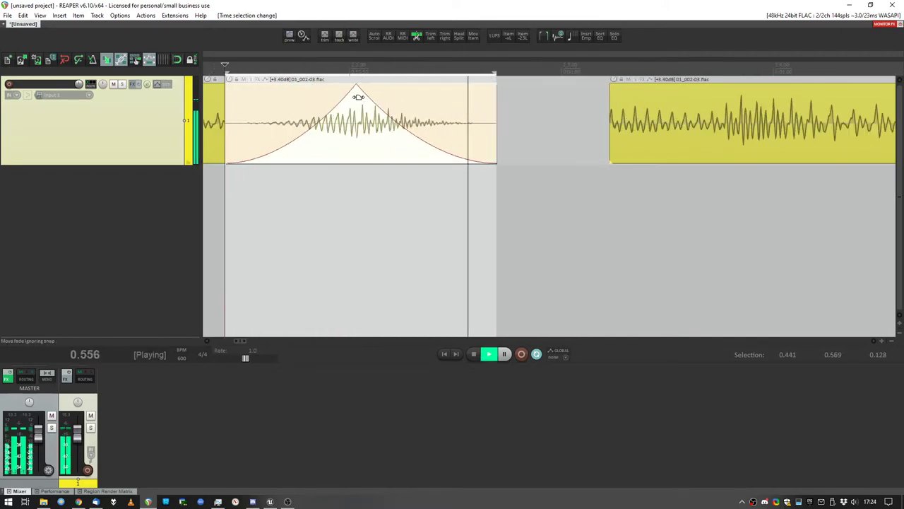
left_click_drag(358, 97, 293, 95)
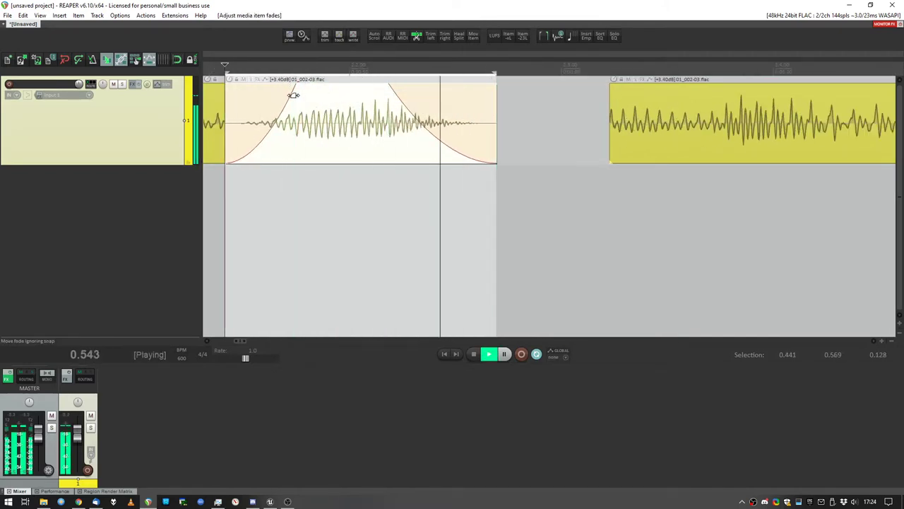
right_click(293, 95)
left_click(321, 152)
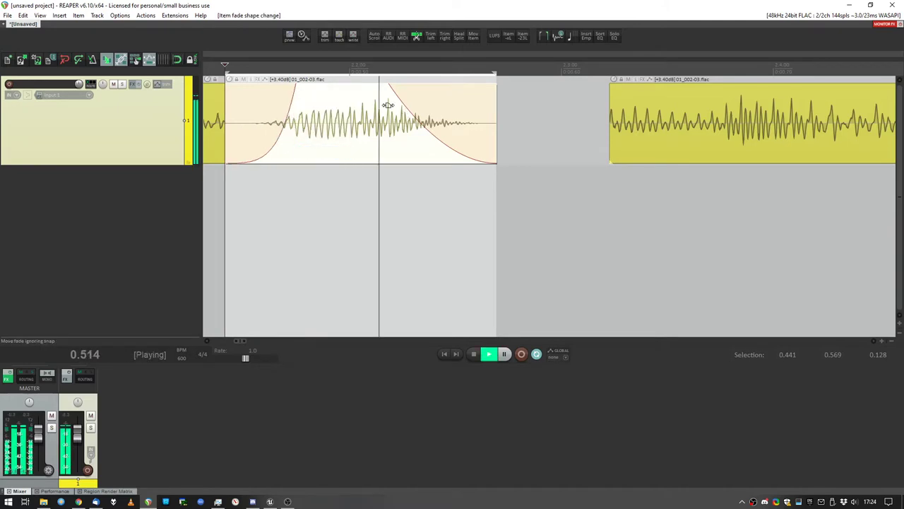
Give the grain a shorter S-curve fade-out, change its fade-in shape, and stop playback.
right_click(387, 105)
left_click(424, 135)
left_click_drag(388, 96, 422, 106)
right_click(309, 97)
left_click(336, 153)
scroll(396, 124, "down", 4)
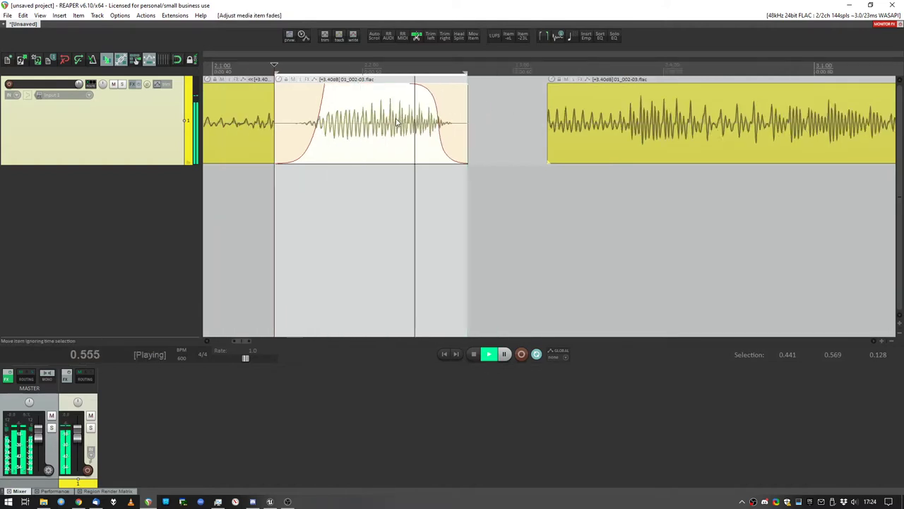
key("space")
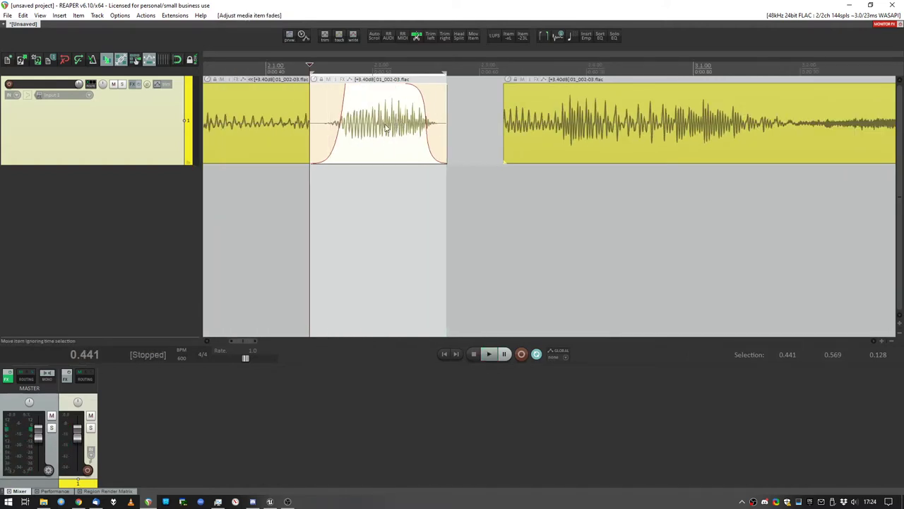
Set the time selection around the grain, shorten its fade-out further, and slip its audio content to another part of the source.
left_click_drag(367, 75, 444, 60)
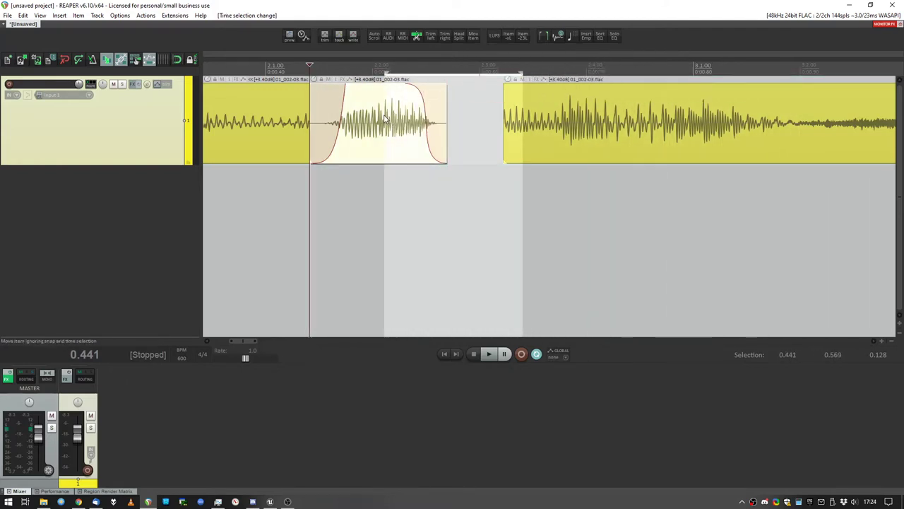
double_click(388, 128)
key("space")
left_click_drag(409, 125, 429, 124)
left_click_drag(385, 121, 237, 122, "alt")
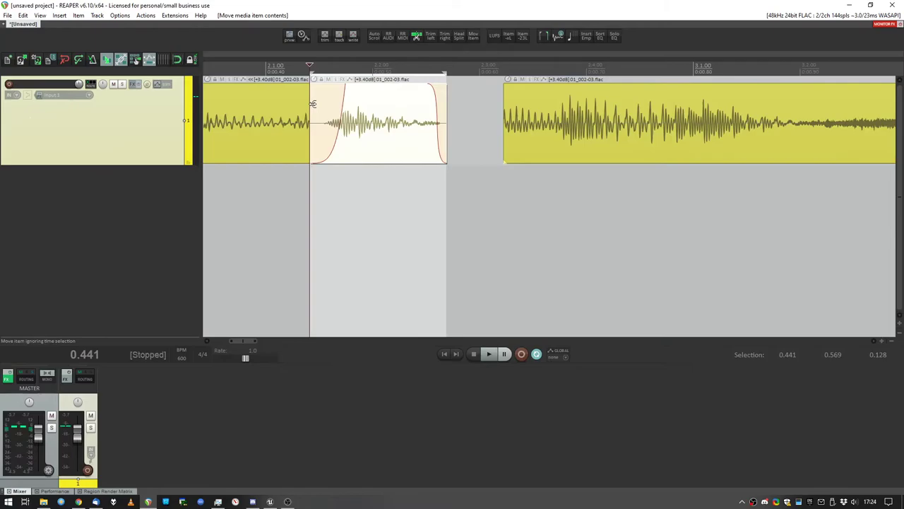
Switch back to Unreal Editor, look over the fire emitter's Source and Grains settings, and widen the property name column.
key("alt+Tab")
mouse_move(333, 149)
right_mouse_down()
mouse_move(351, 166)
mouse_move(377, 169)
mouse_move(353, 152)
mouse_move(336, 155)
right_mouse_up()
key("w")
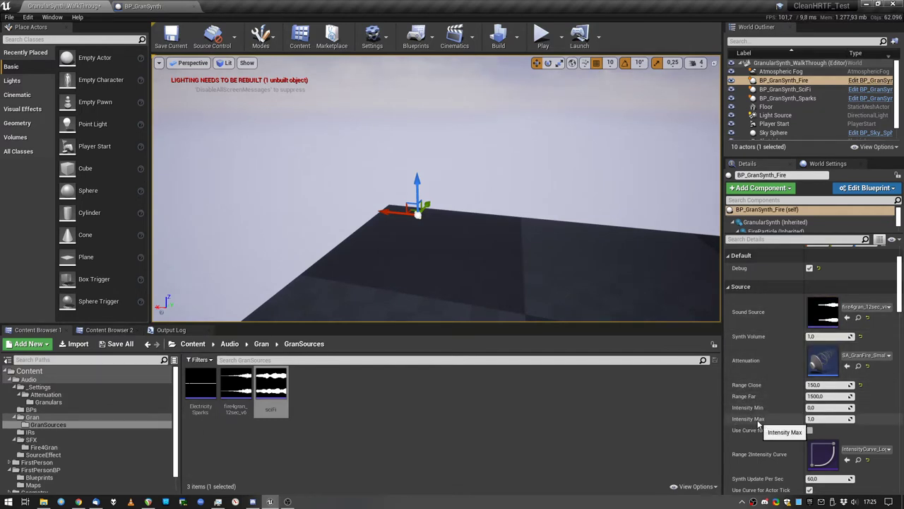
scroll(782, 402, "down", 5)
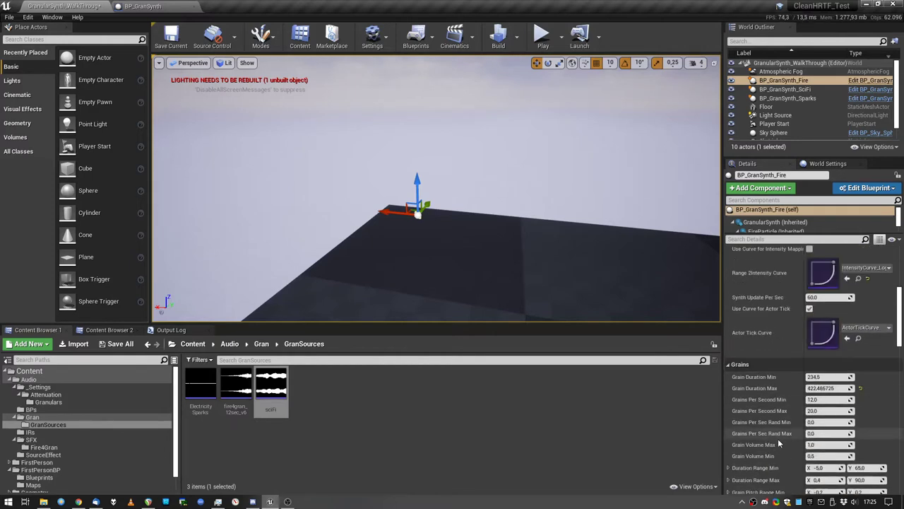
scroll(778, 411, "up", 3)
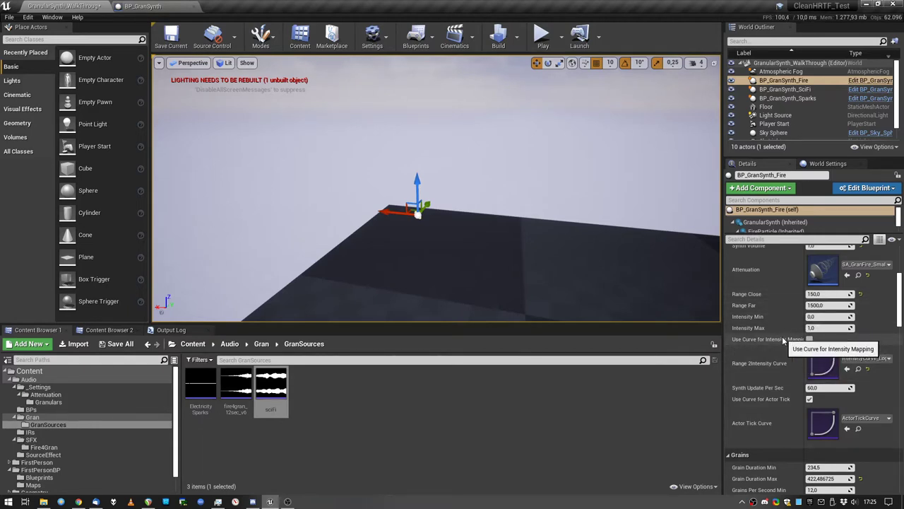
left_click_drag(803, 329, 812, 330)
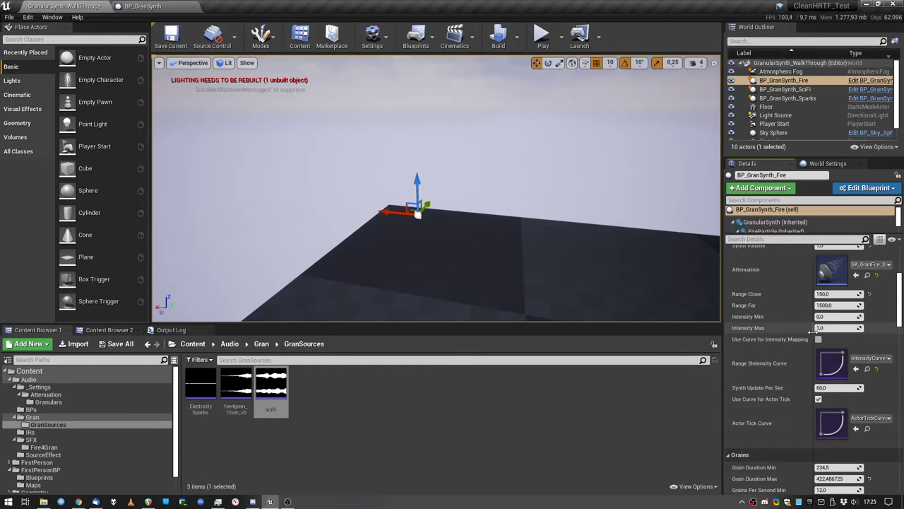
View the curves available for Range 2Intensity Curve, examine the shape of IntensityCurve_Log, and return to the level.
left_click(870, 358)
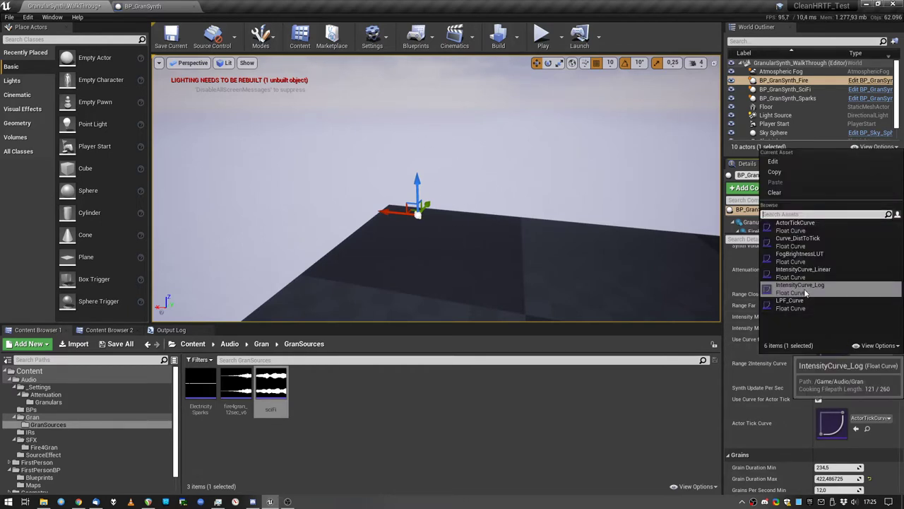
left_click(835, 366)
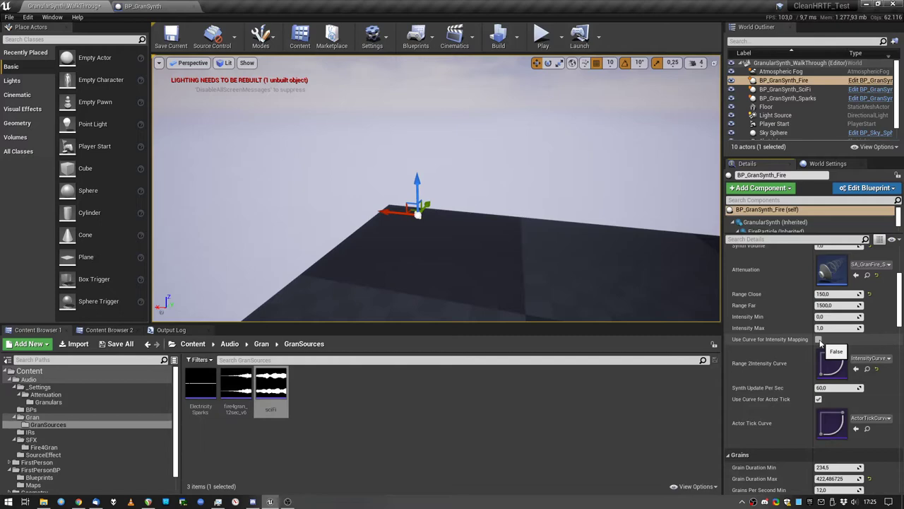
double_click(831, 364)
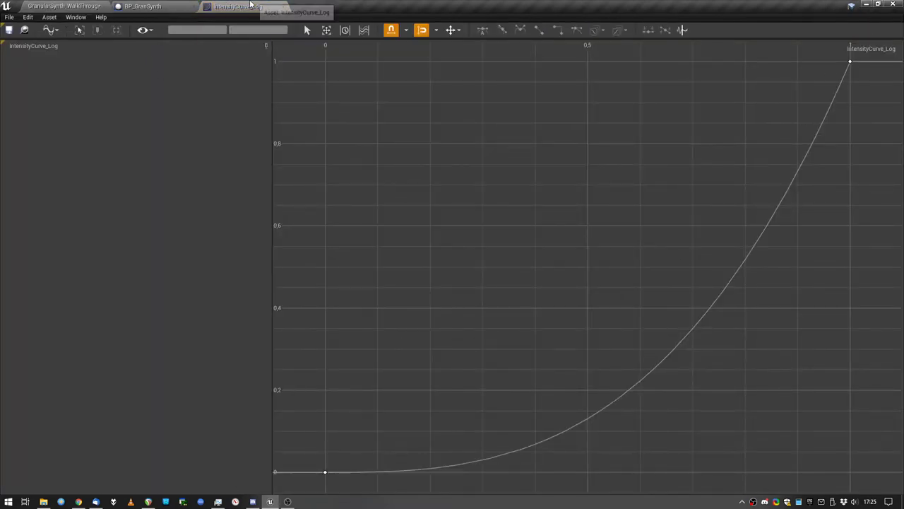
left_click(282, 6)
left_click(84, 5)
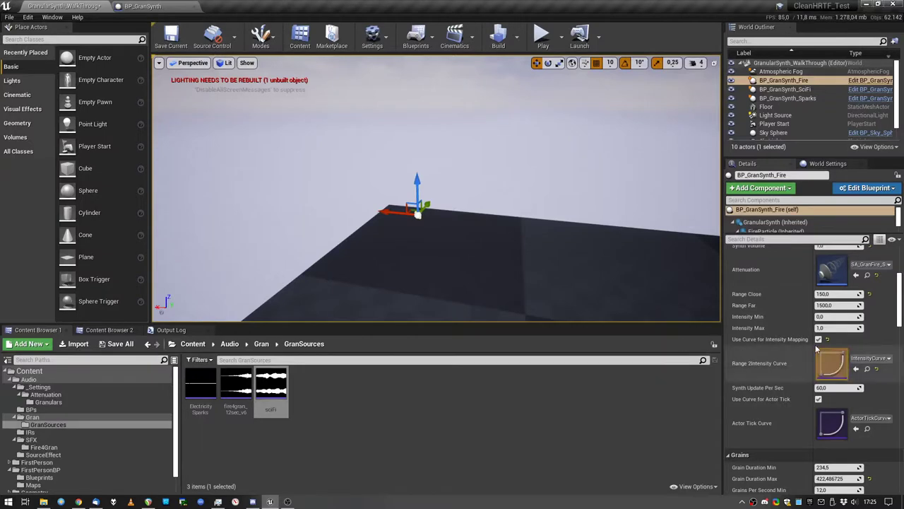
Leave Use Curve for Intensity Mapping off and toggle the Use Curve for Actor Tick option of BP_GranSynth_Fire.
scroll(767, 385, "down", 2)
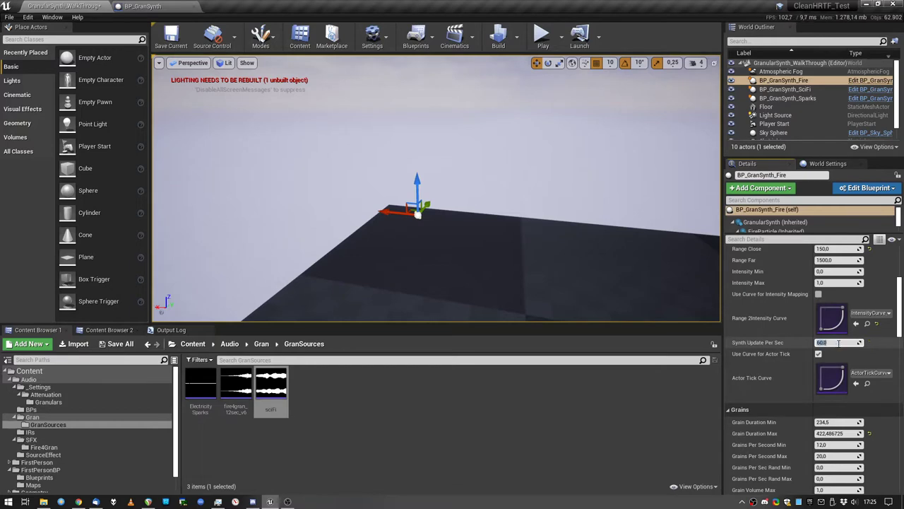
left_click(819, 354)
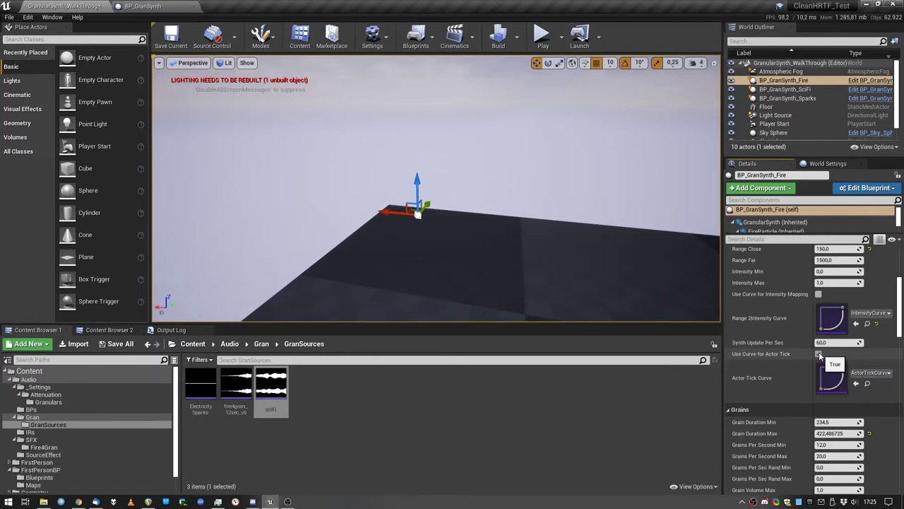
Examine the shape of the ActorTickCurve, return to the level and start a play session.
double_click(831, 379)
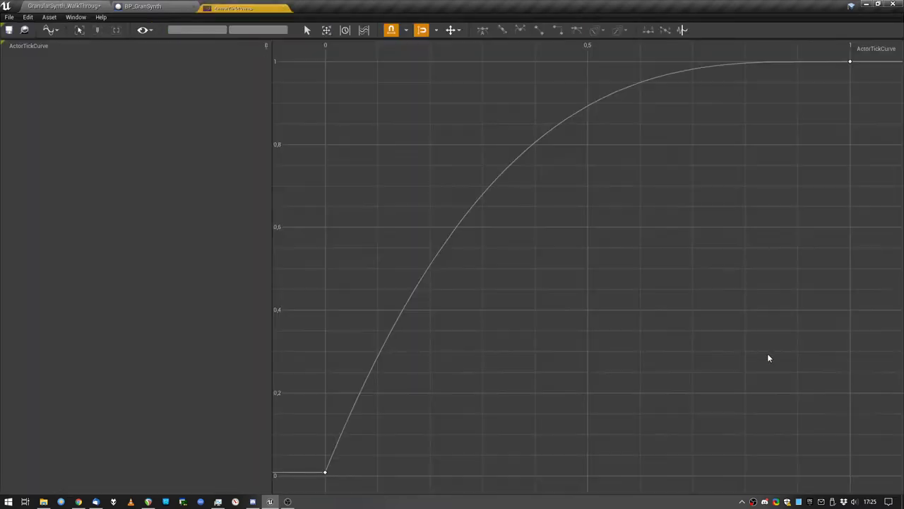
left_click(93, 5)
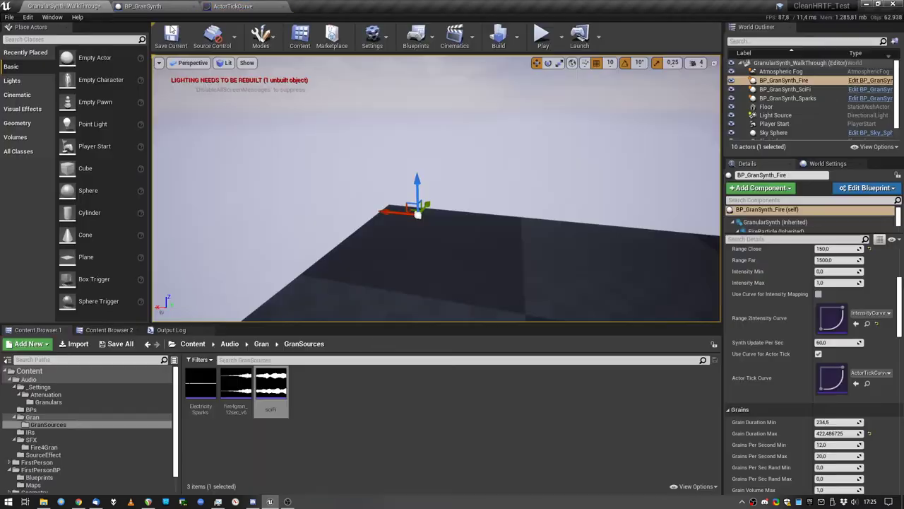
left_click(543, 42)
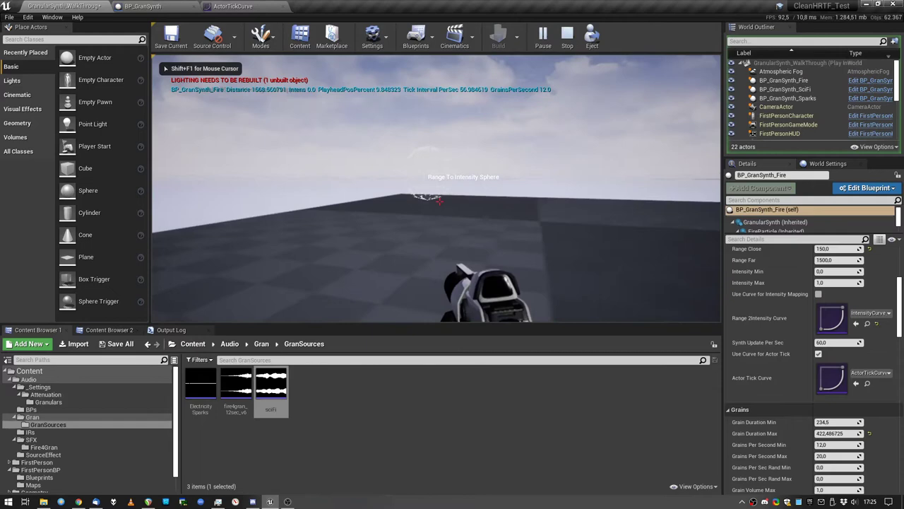
Walk away from the fire emitter to a distance of about 4200, watch the tick interval readout, and approach again.
key("w")
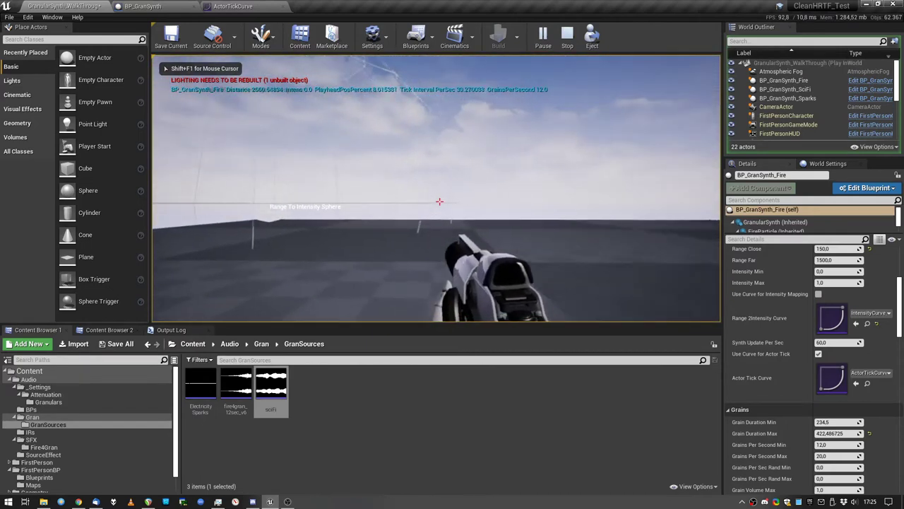
key("w")
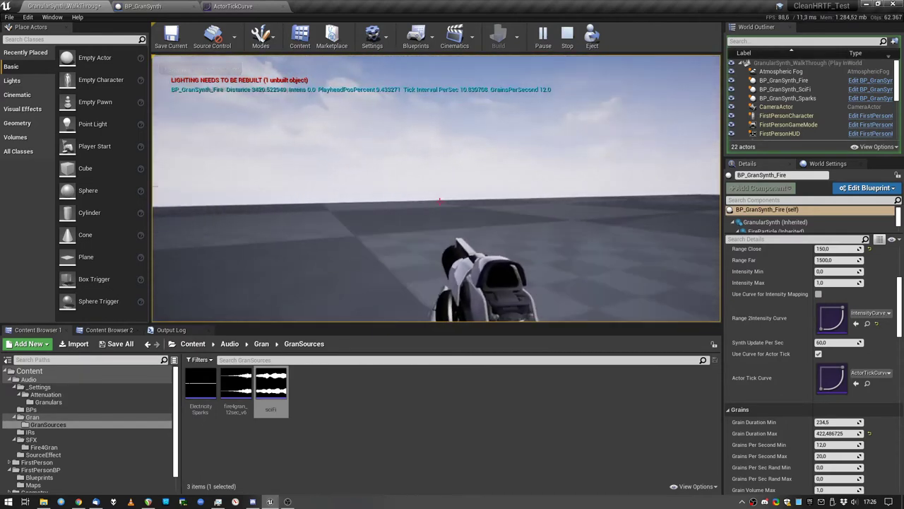
key("w")
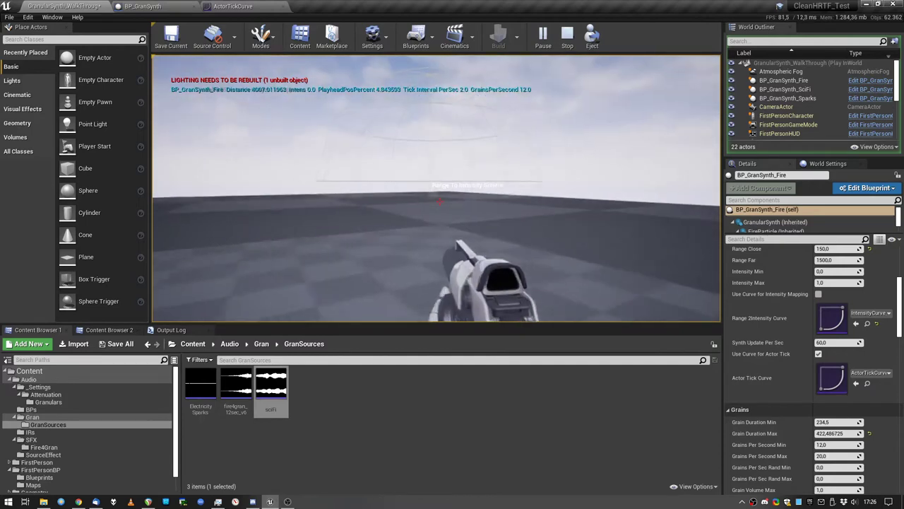
key("w")
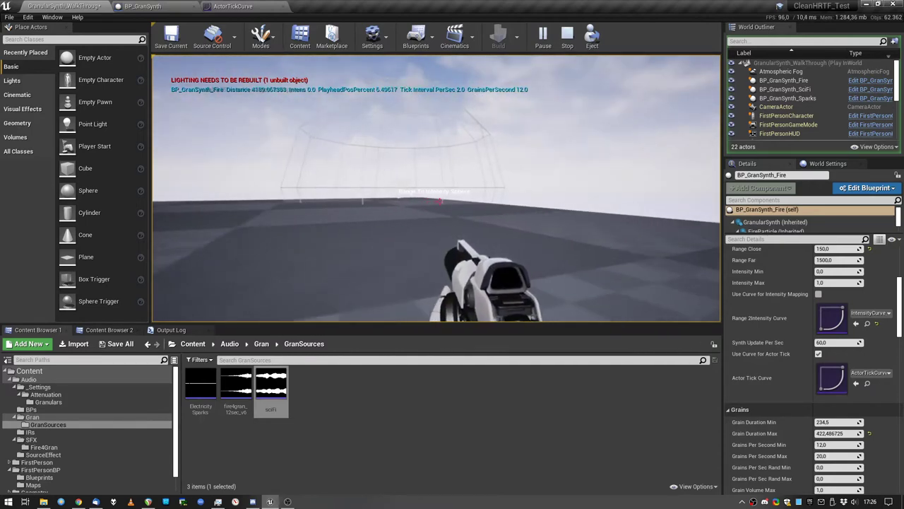
key("w")
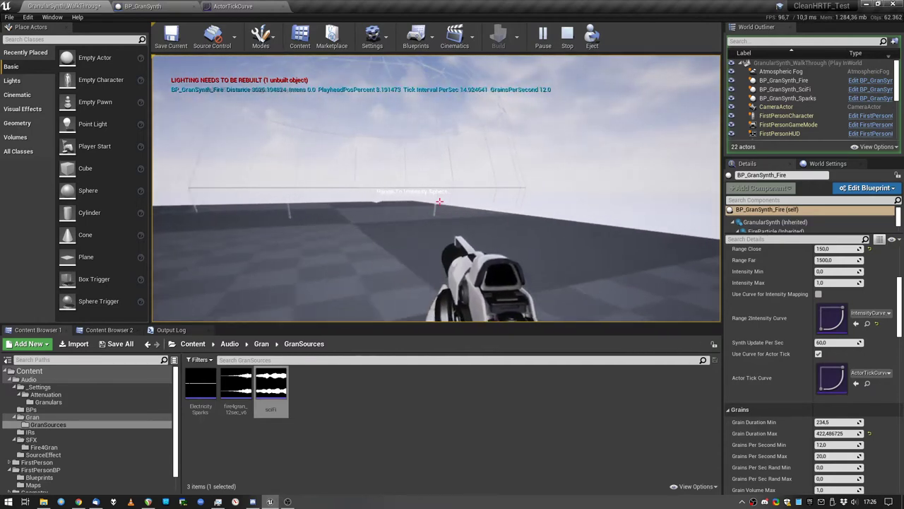
Back off briefly and walk into the centre of the fire emitter, comparing its tick interval and grain rate with distance.
key("s")
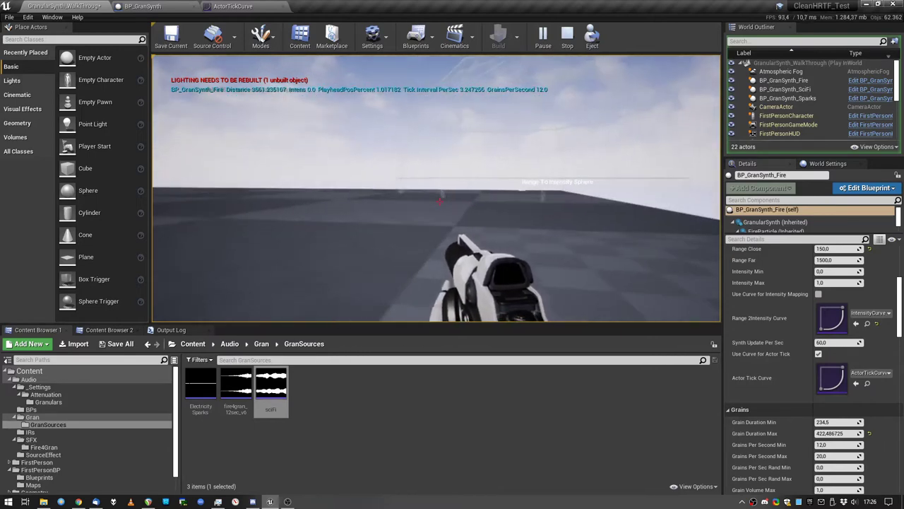
key("w")
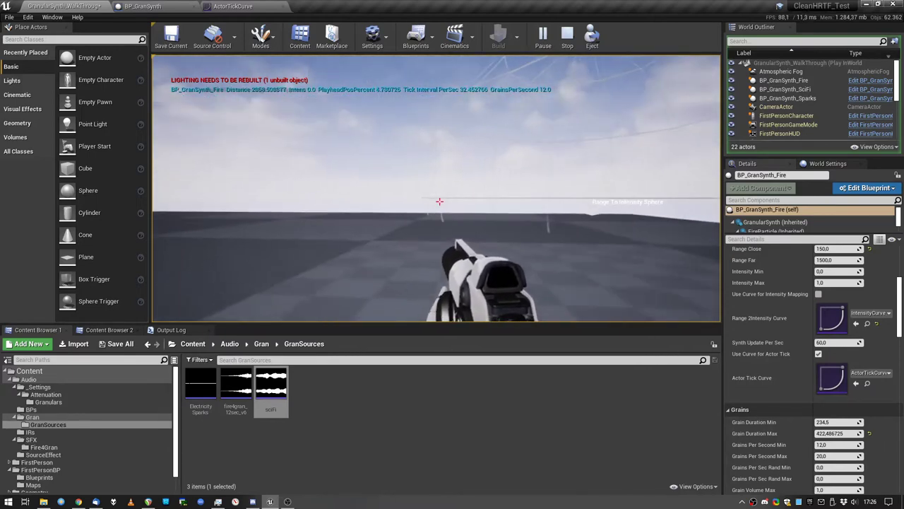
key("w")
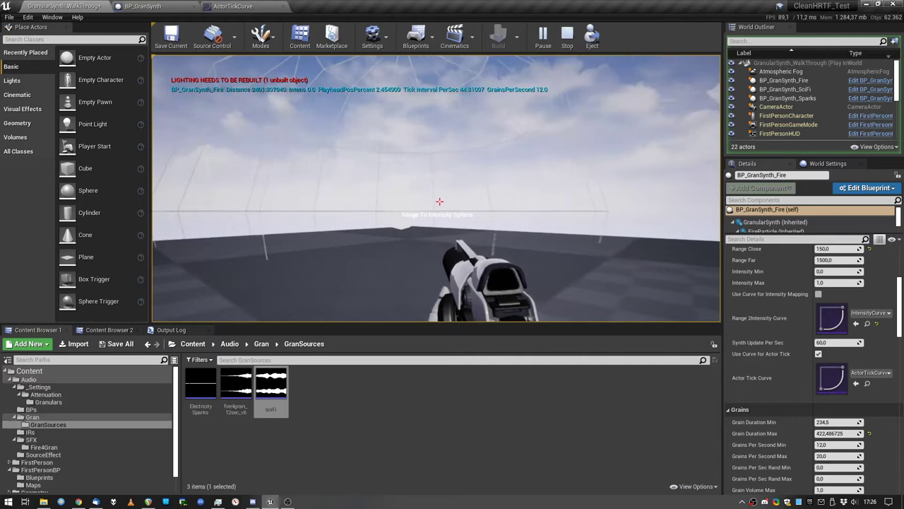
key("w")
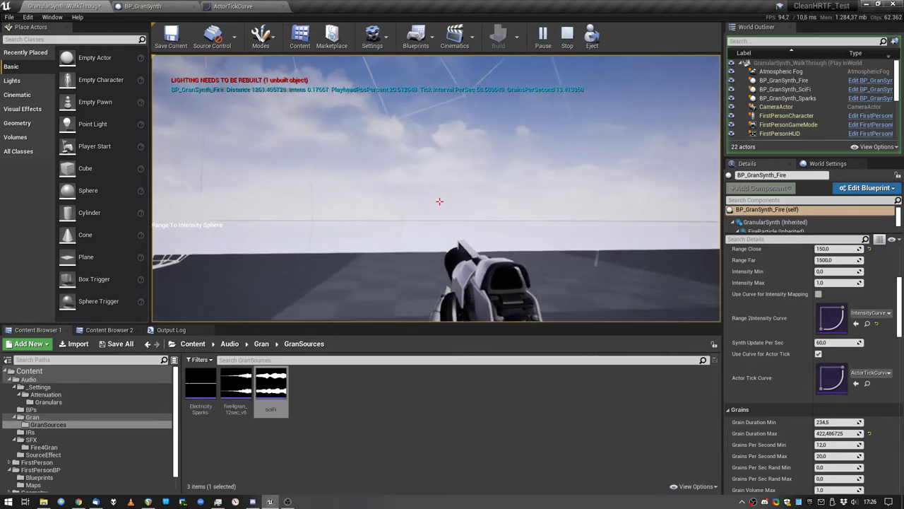
key("w")
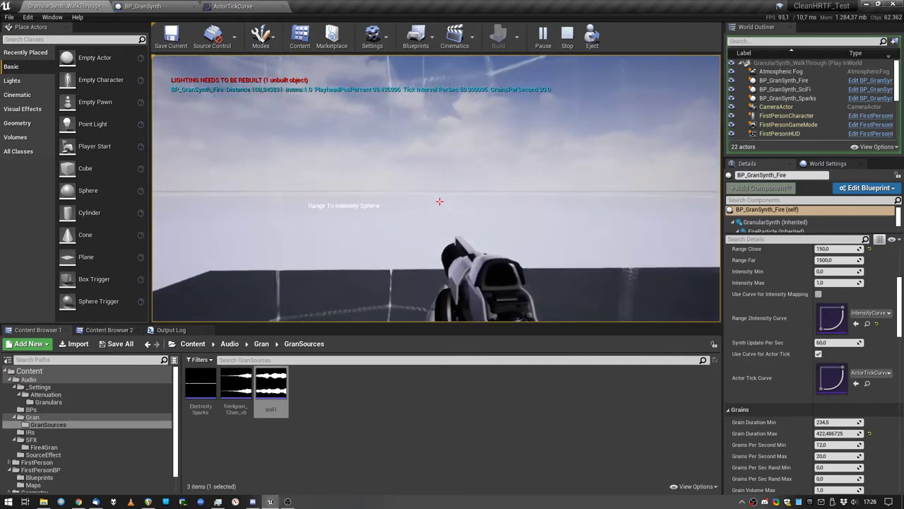
Move away from the fire emitter to a distance of about 2900 and stop the play session.
key("w")
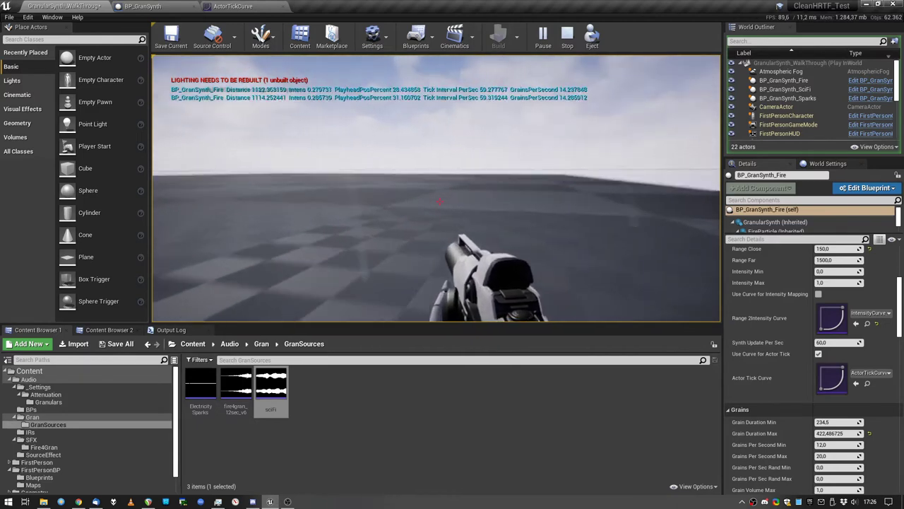
key("s")
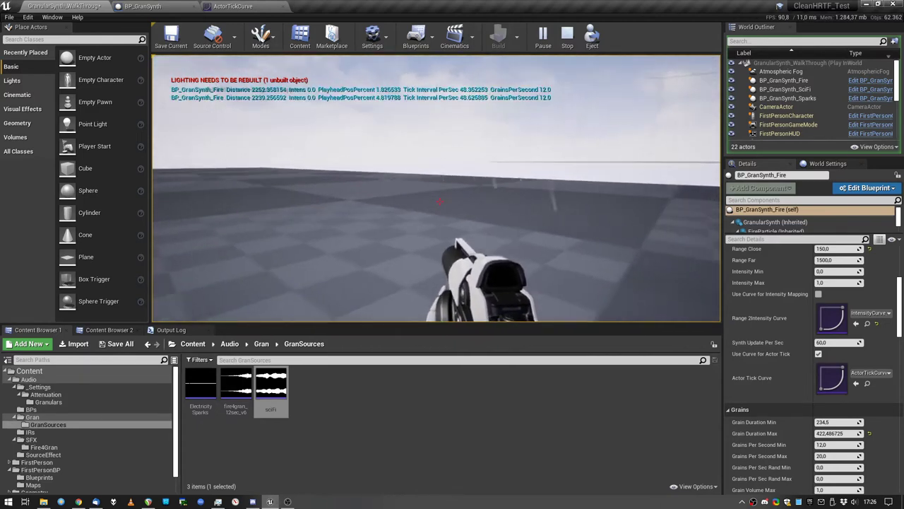
key("s")
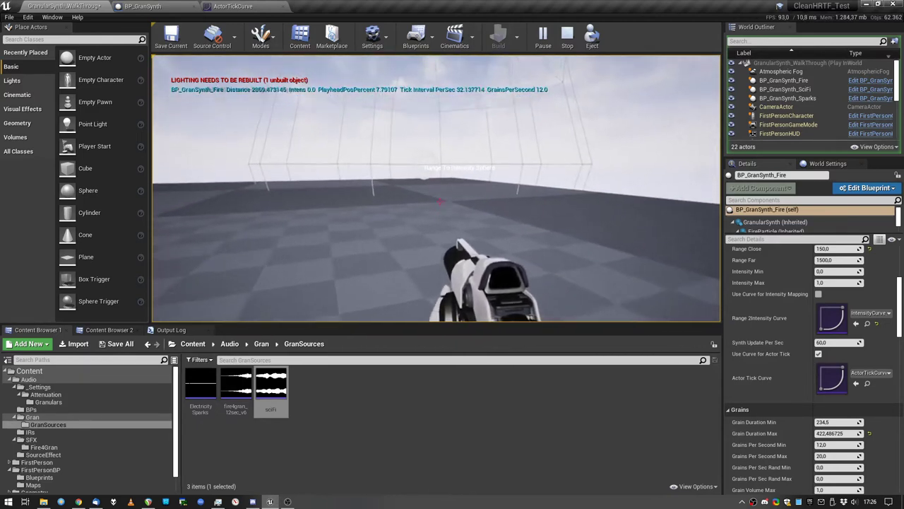
key("s")
key("Escape")
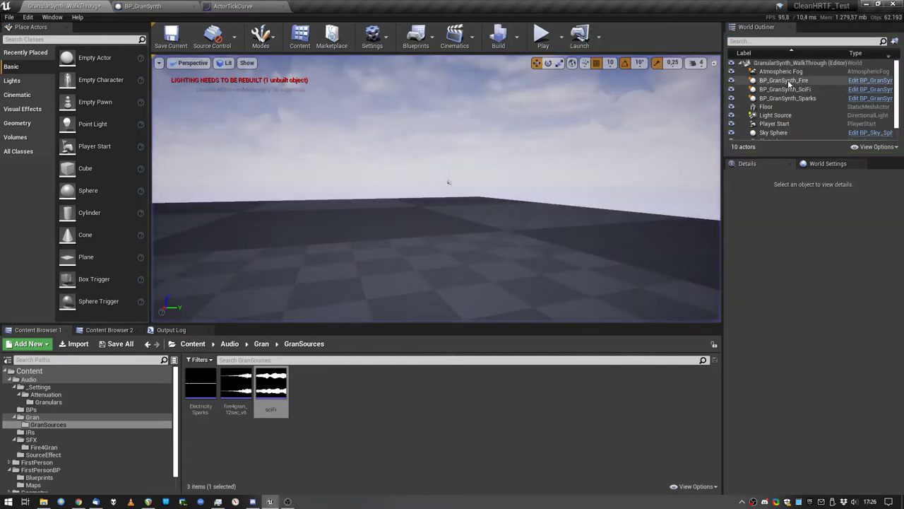
Reselect BP_GranSynth_Fire and review its Actor Tick Curve, grain duration, grains per second and range settings.
left_click(784, 81)
scroll(797, 330, "down", 2)
scroll(786, 337, "up", 2)
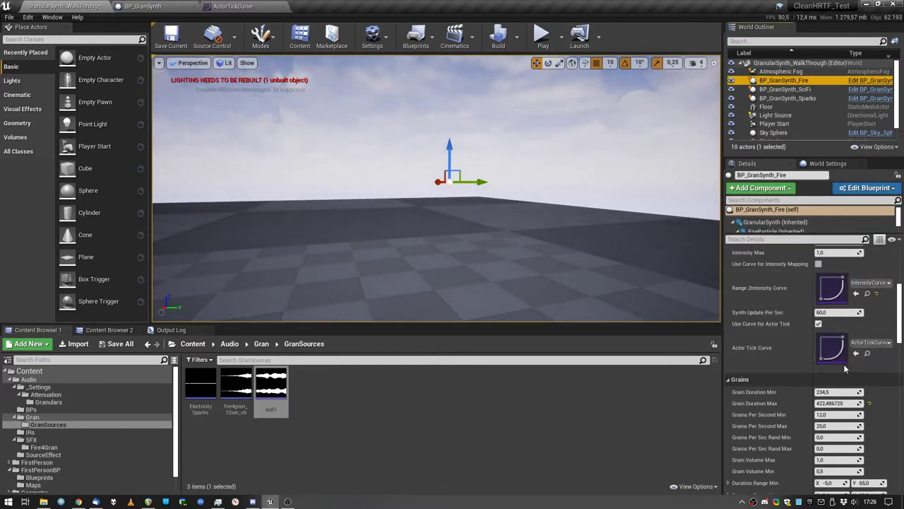
scroll(792, 325, "down", 5)
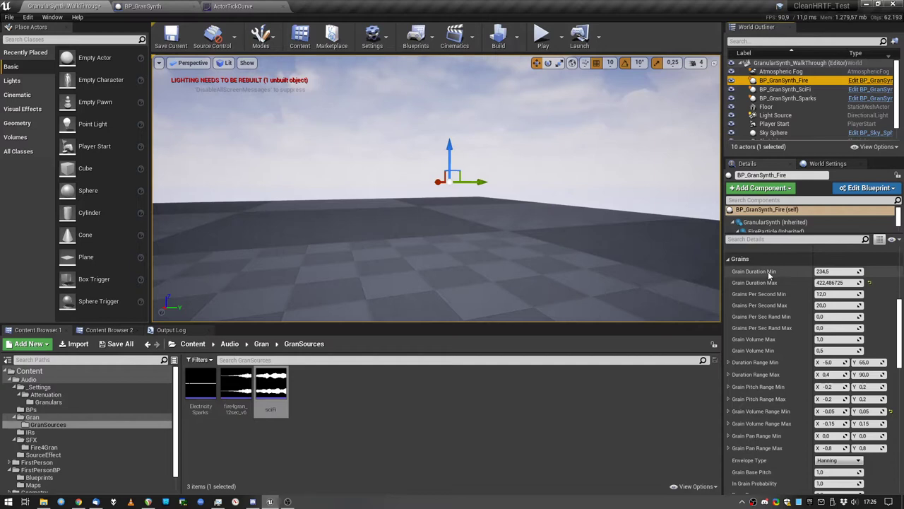
scroll(784, 325, "up", 3)
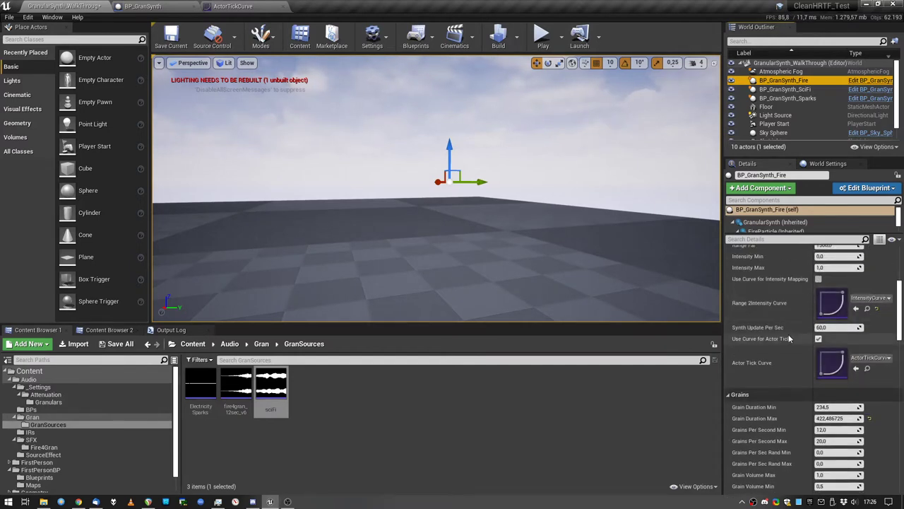
scroll(790, 304, "up", 1)
scroll(763, 296, "down", 1)
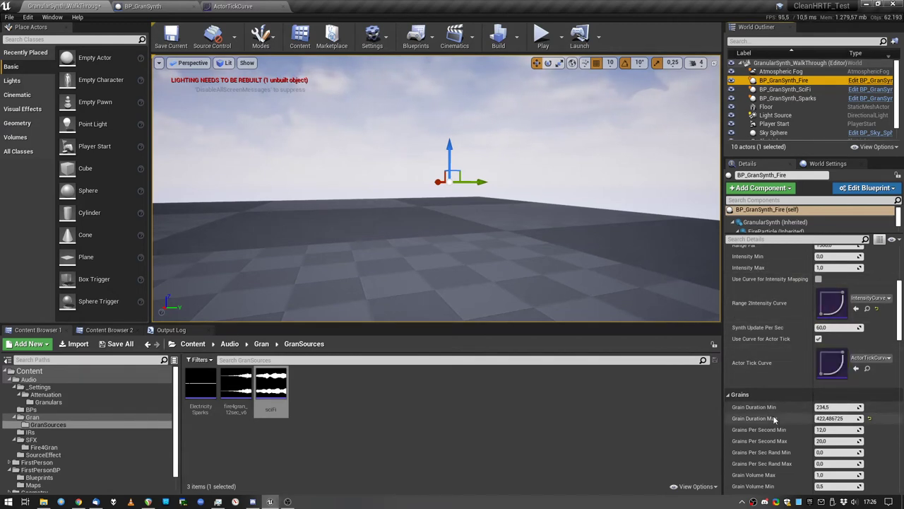
scroll(777, 419, "down", 5)
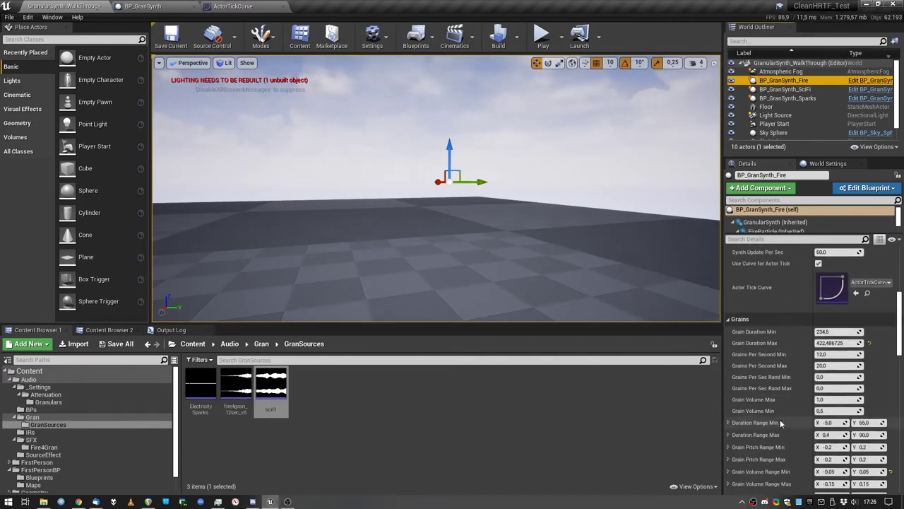
Switch to REAPER, slip the grain's audio content, and return to Unreal Editor.
left_click(147, 501)
left_click_drag(444, 122, 401, 122, "alt")
left_click(269, 501)
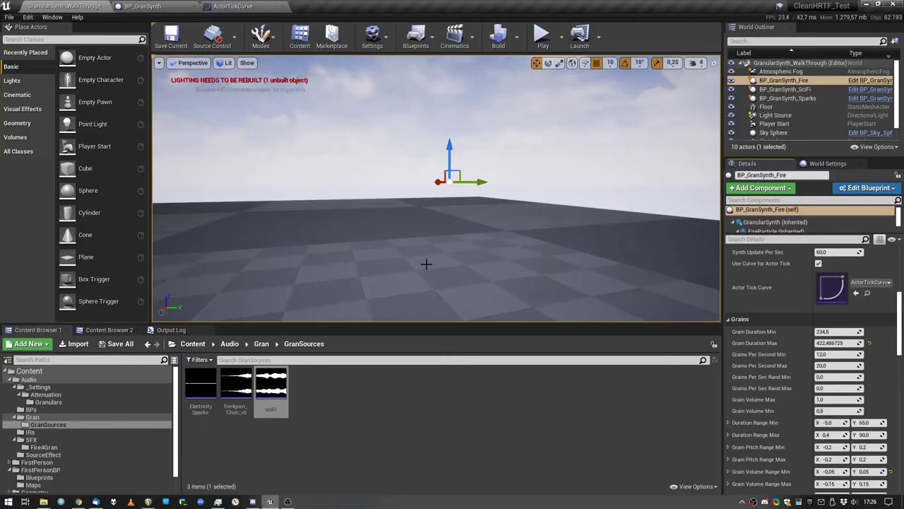
Bring BP_GranSynth_SciFi into view and compare its Source and Grains settings with those of BP_GranSynth_Fire.
double_click(784, 89)
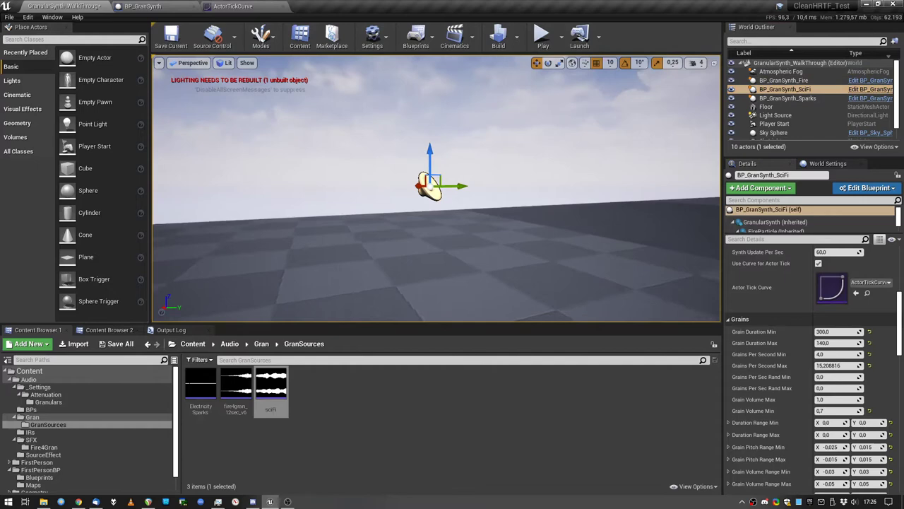
left_click(784, 80)
scroll(781, 261, "up", 3)
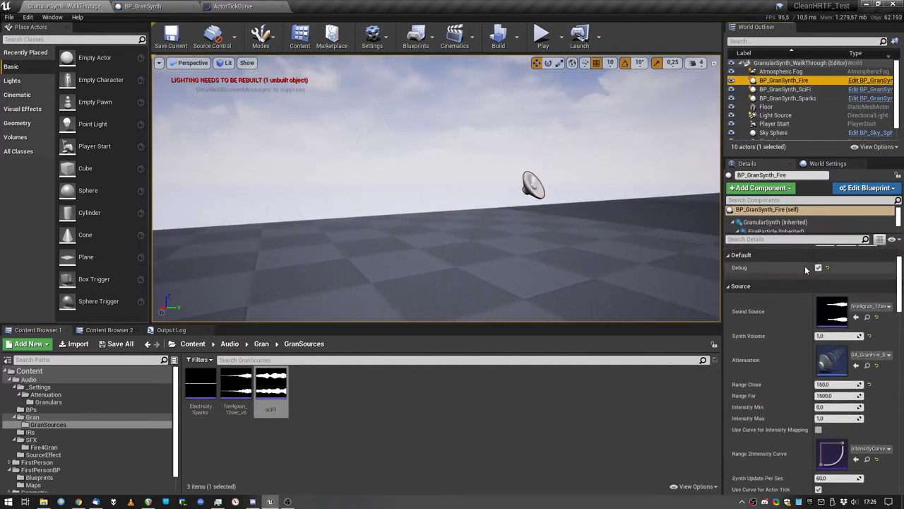
left_click(784, 89)
scroll(777, 318, "down", 5)
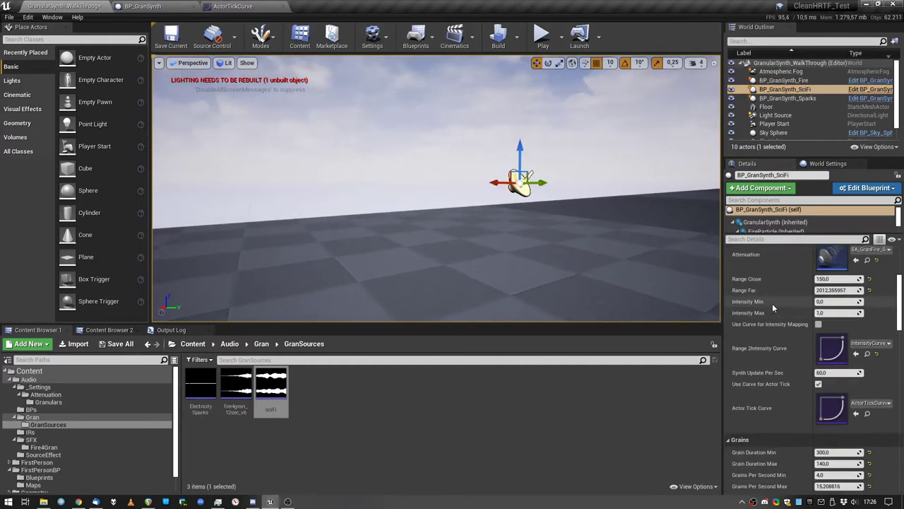
Play and stop the level briefly, and reselect BP_GranSynth_SciFi to show its Source settings.
left_click(542, 39)
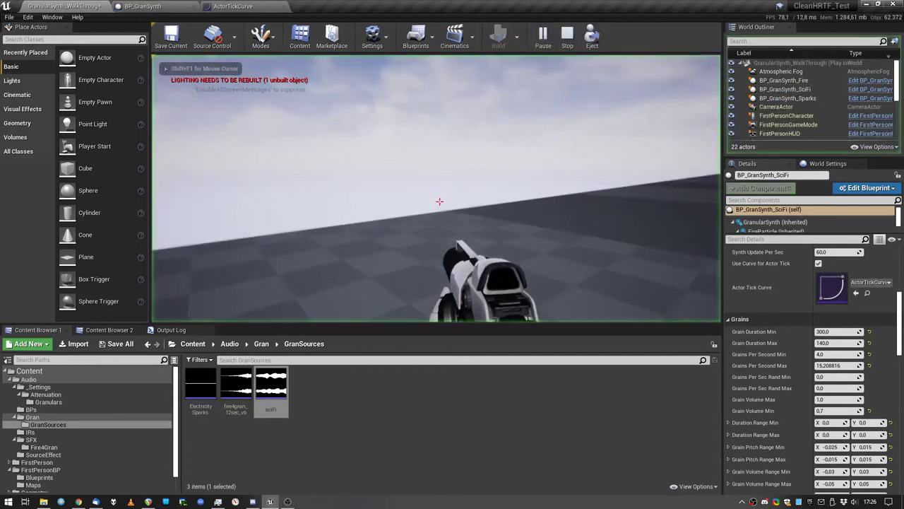
key("Escape")
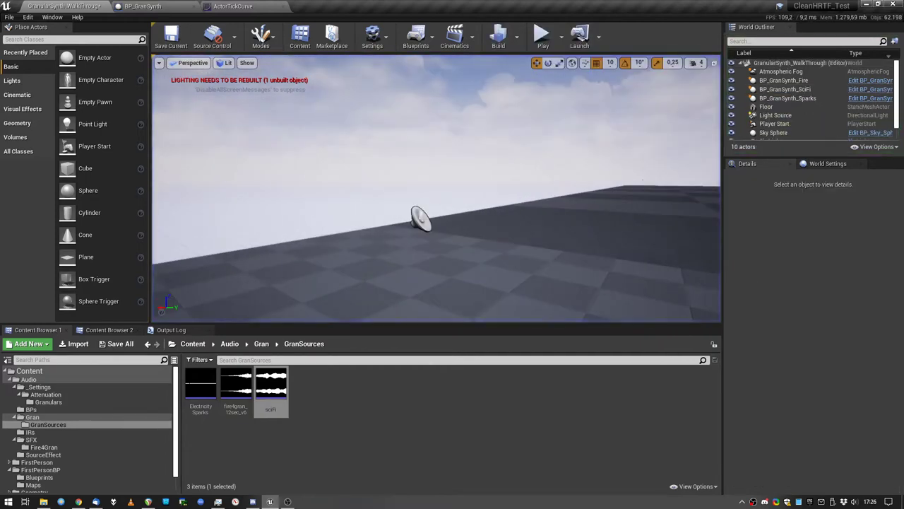
scroll(796, 319, "up", 5)
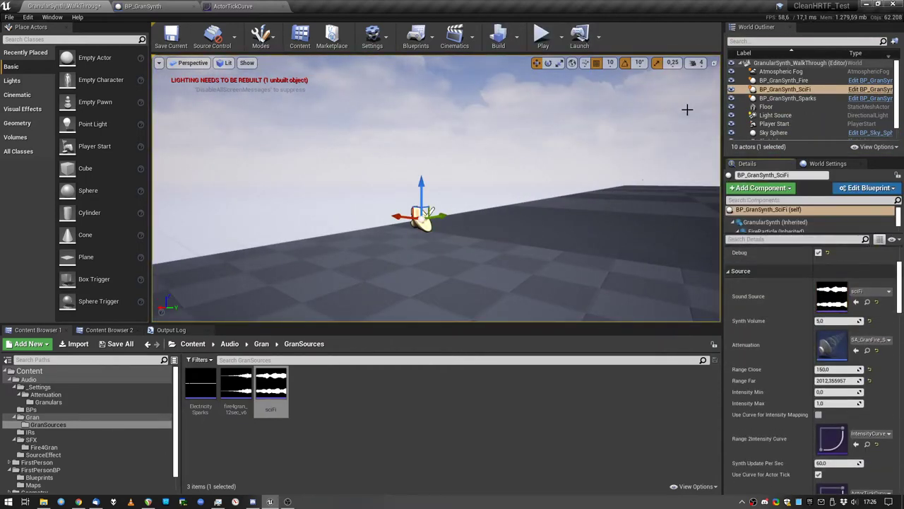
Play the level, walk up to the SciFi emitter's intensity sphere, and release the mouse cursor from the game.
left_click(542, 39)
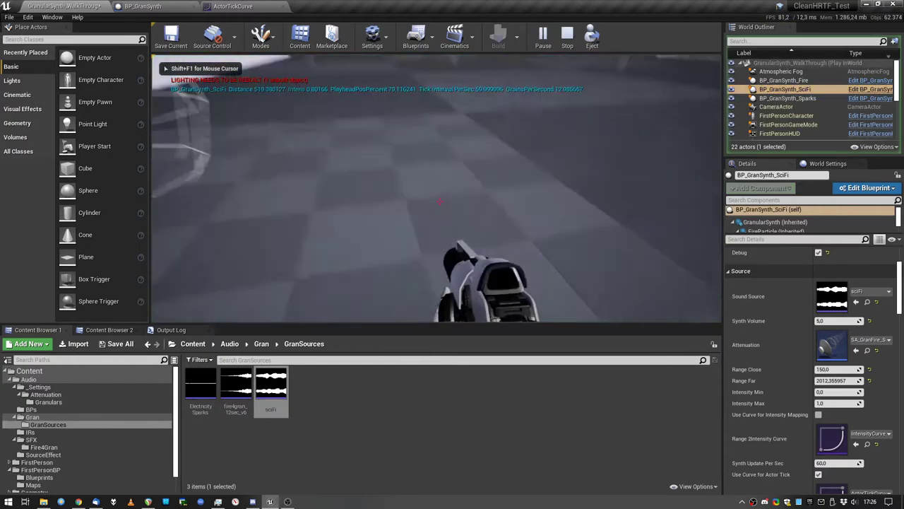
key("w")
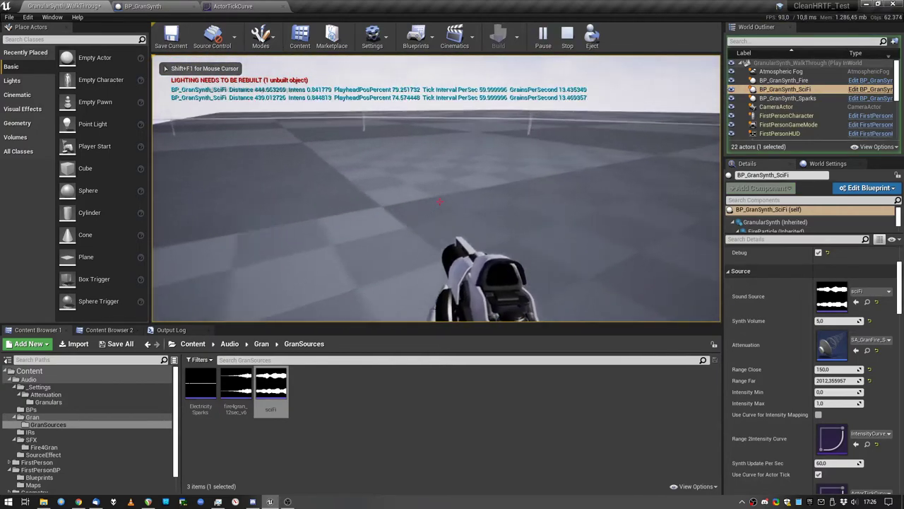
key("w")
key("shift+F1")
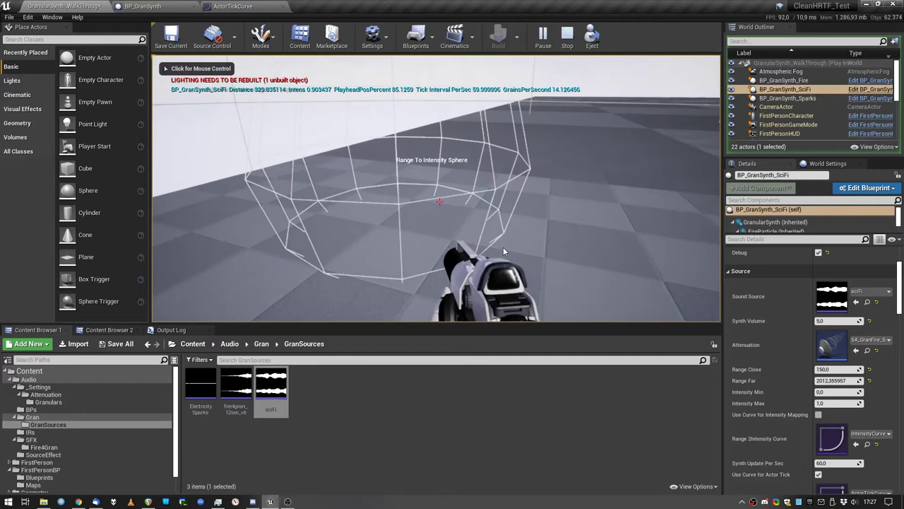
Set the Synth Volume of BP_GranSynth_SciFi to 1 and lower it further to about 0.743 while playing.
left_click(837, 320)
type("1")
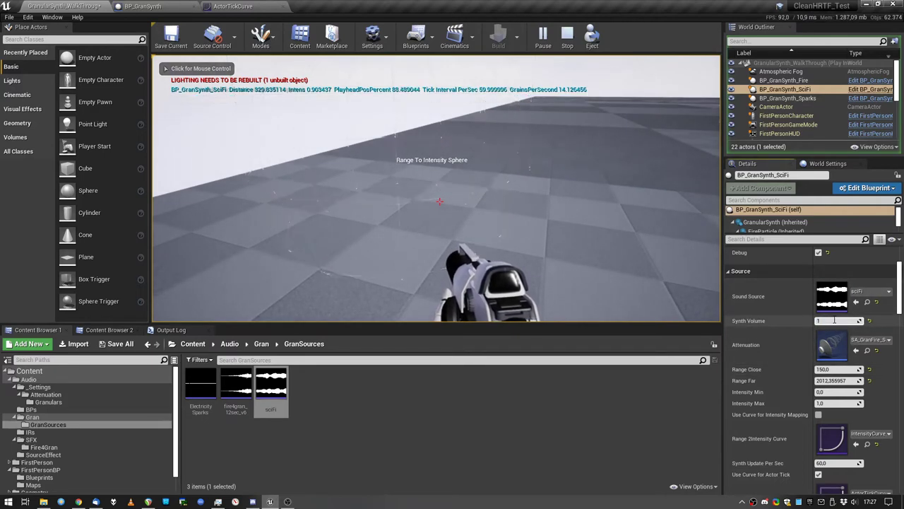
key("Return")
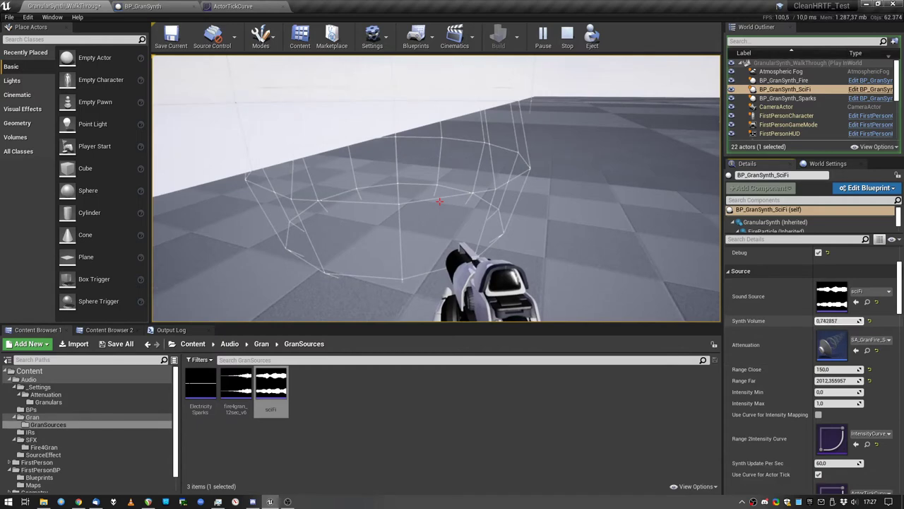
Try very short and very long Grain Duration Max values for BP_GranSynth_SciFi, and leave it at about 104.2.
scroll(785, 351, "down", 5)
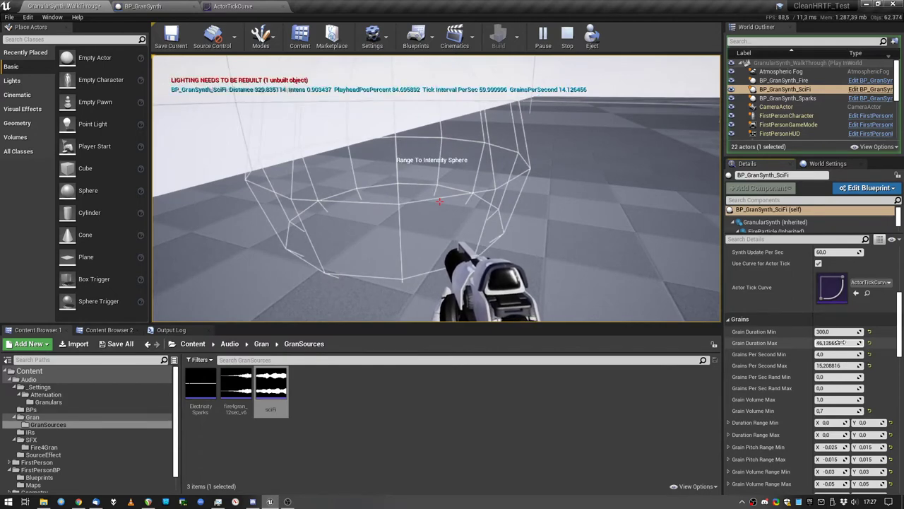
left_click_drag(850, 342, 837, 342)
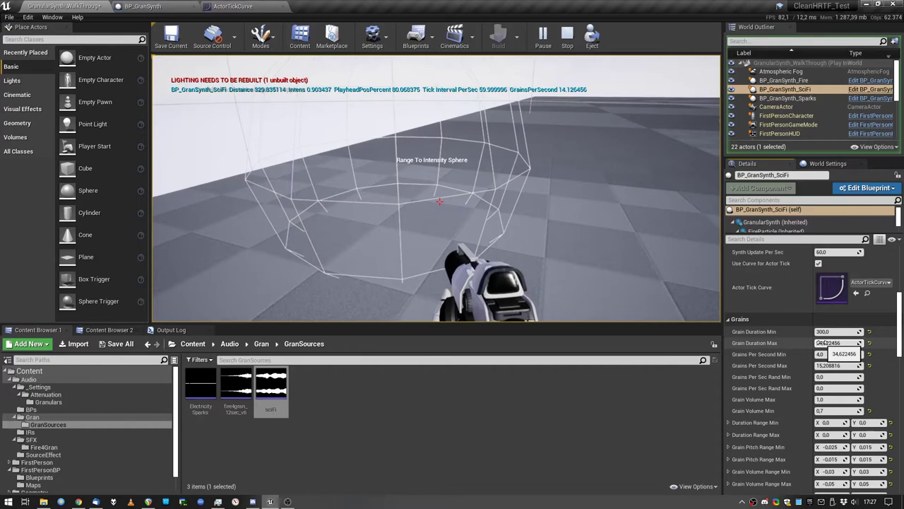
left_click_drag(826, 342, 831, 343)
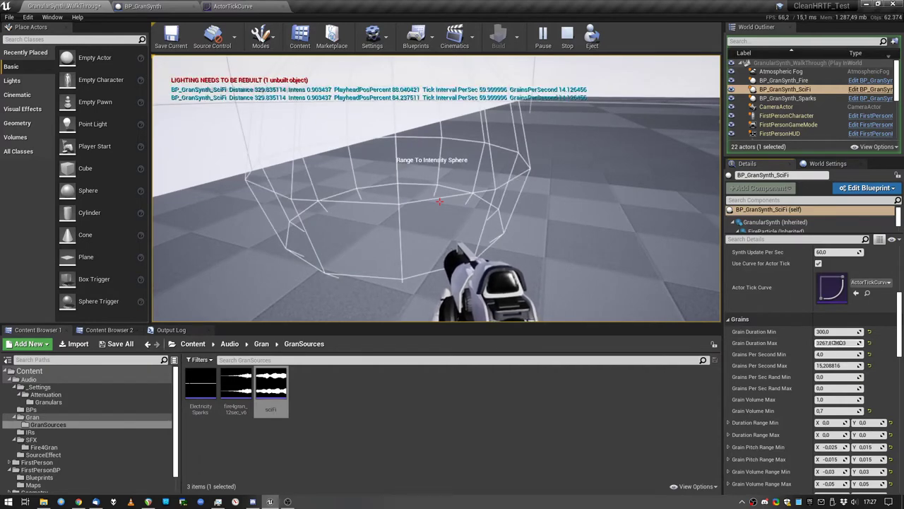
left_click_drag(850, 342, 850, 343)
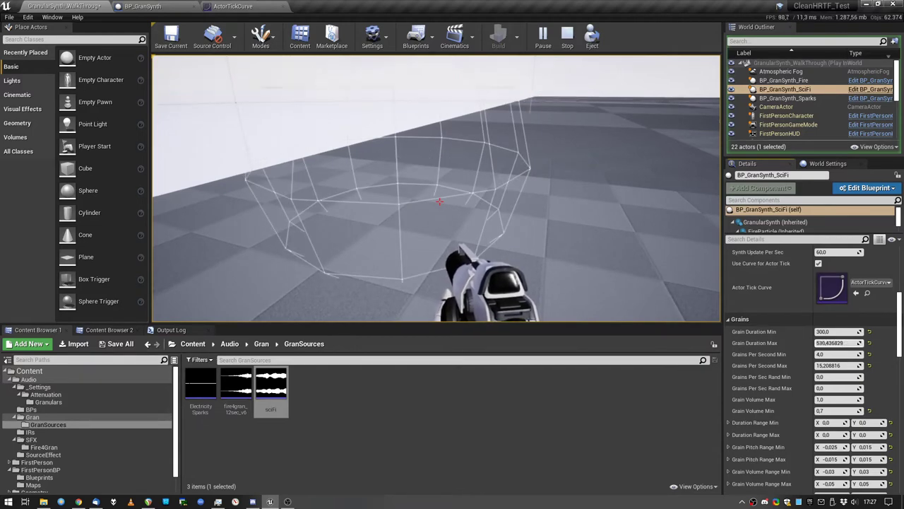
left_click(834, 343)
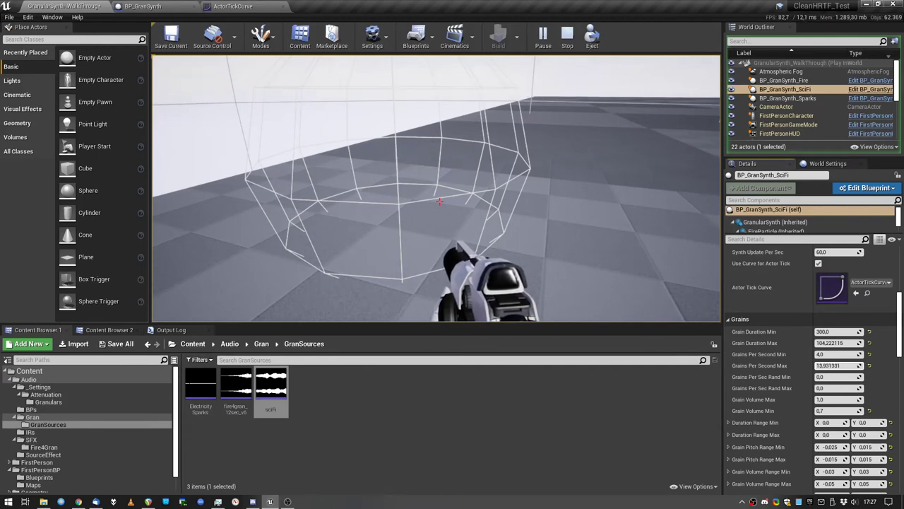
Lower Grains Per Second Max to 10, set Grains Per Sec Rand Max to 5, and readjust Grains Per Second Max to about 12.77.
left_click_drag(852, 365, 836, 366)
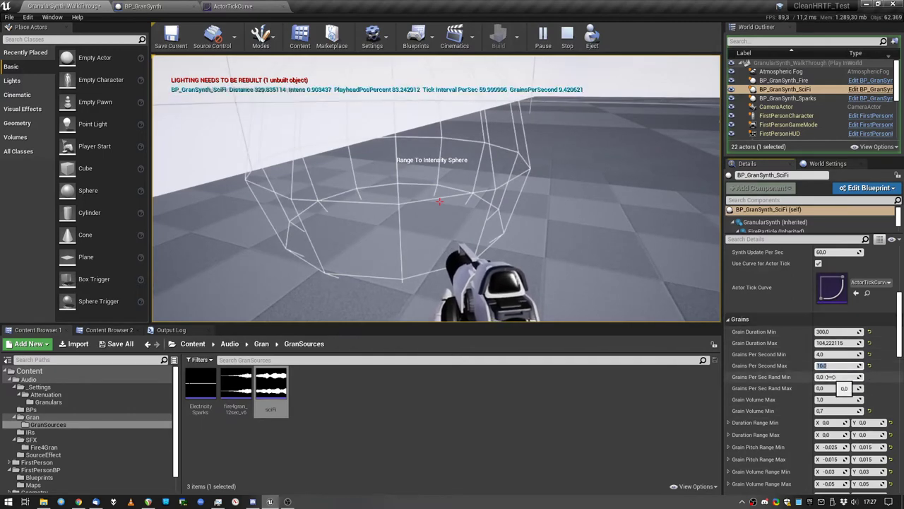
left_click(835, 388)
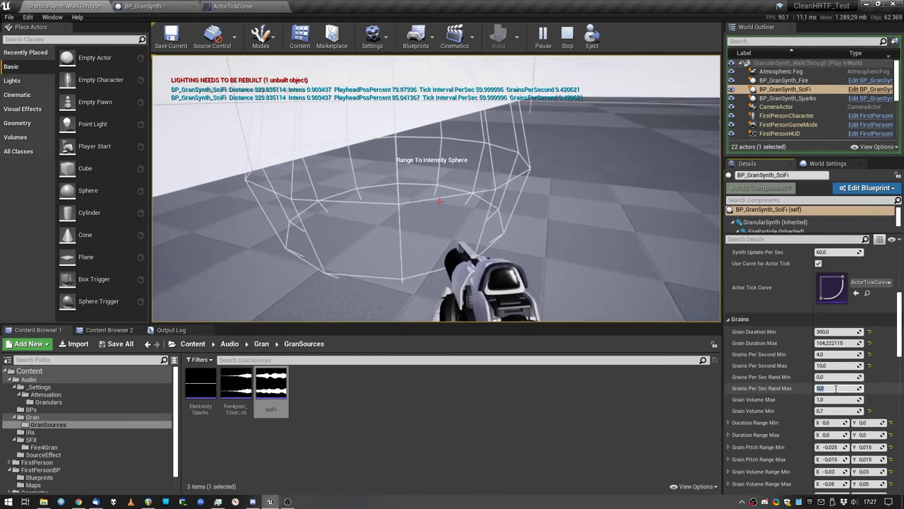
type("5")
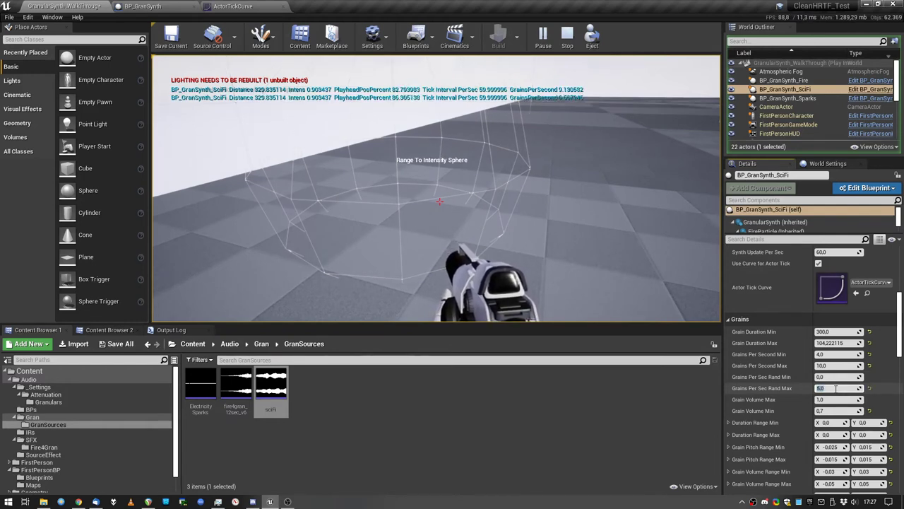
key("Return")
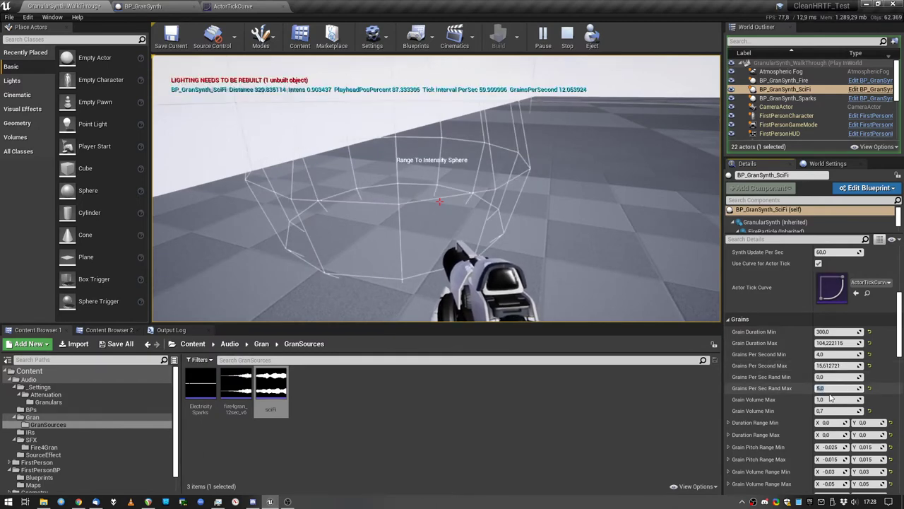
Move slightly in the running game, release the mouse cursor, and set the emitter's Envelope Type to Exponential Decay.
scroll(767, 399, "down", 2)
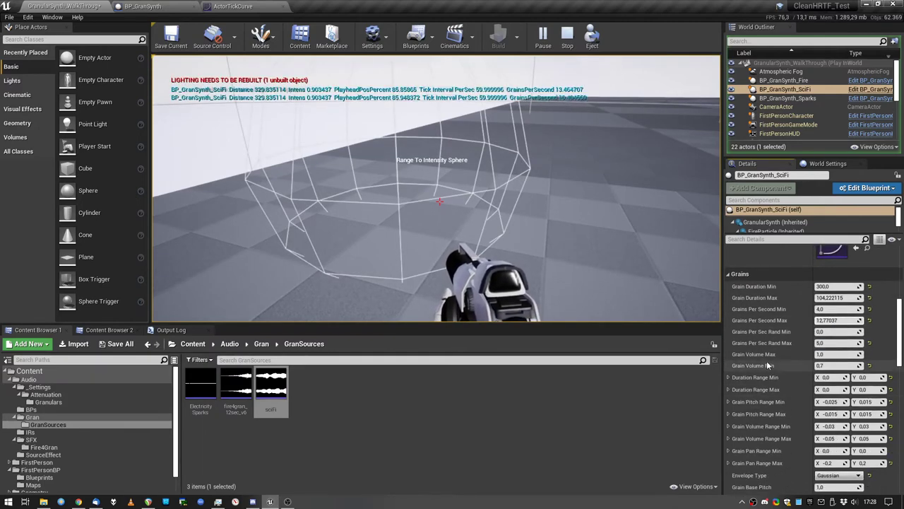
scroll(831, 357, "down", 2)
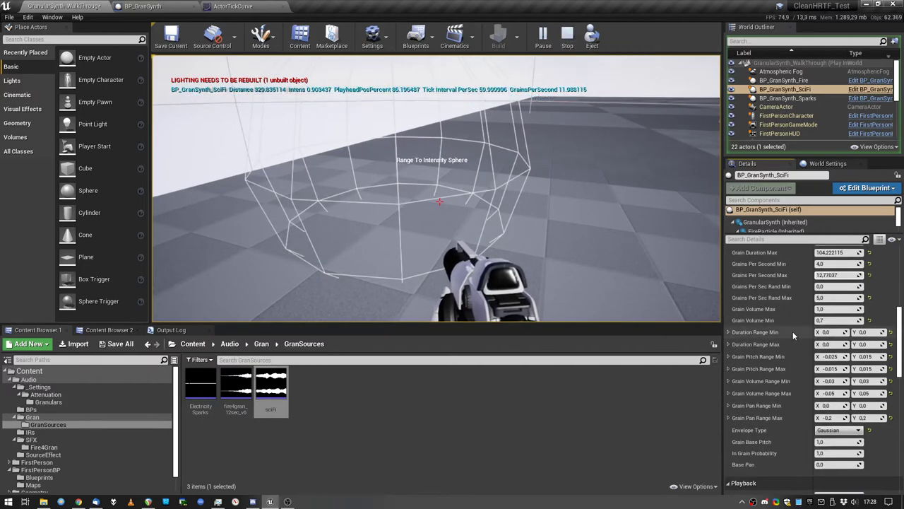
left_click(555, 243)
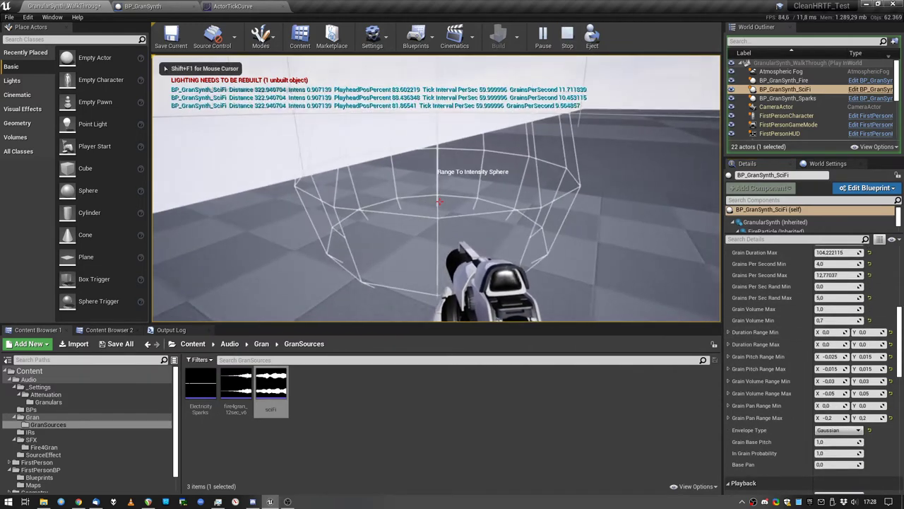
key("shift+F1")
scroll(753, 321, "down", 5)
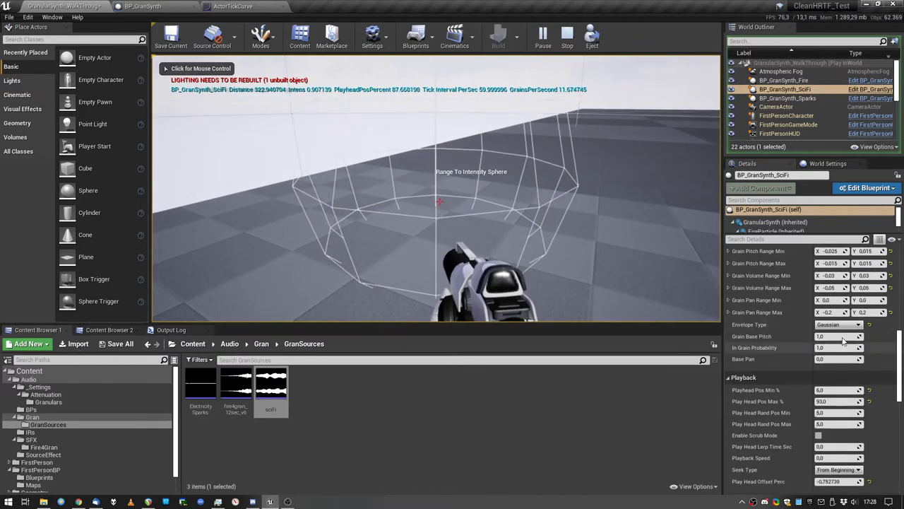
left_click(838, 324)
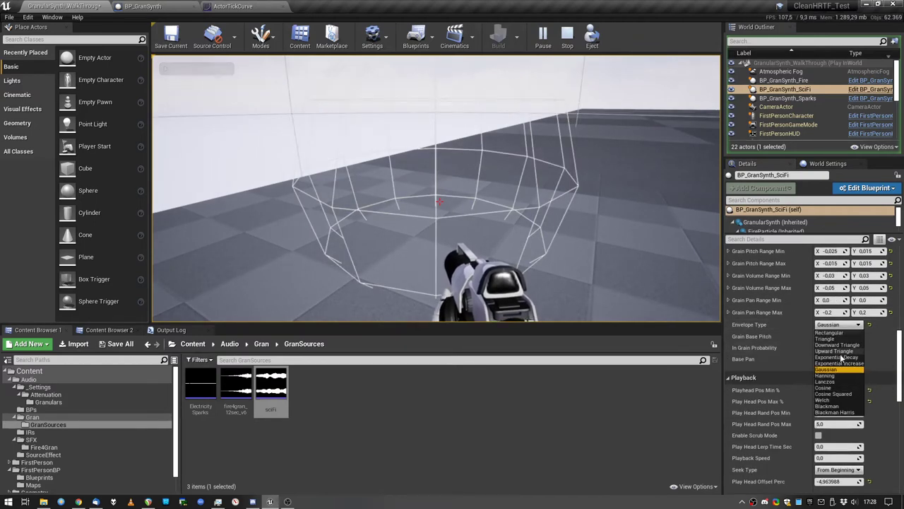
left_click(837, 357)
Try different X and Y values for Duration Range Max, and reset both to 0.
scroll(766, 319, "up", 6)
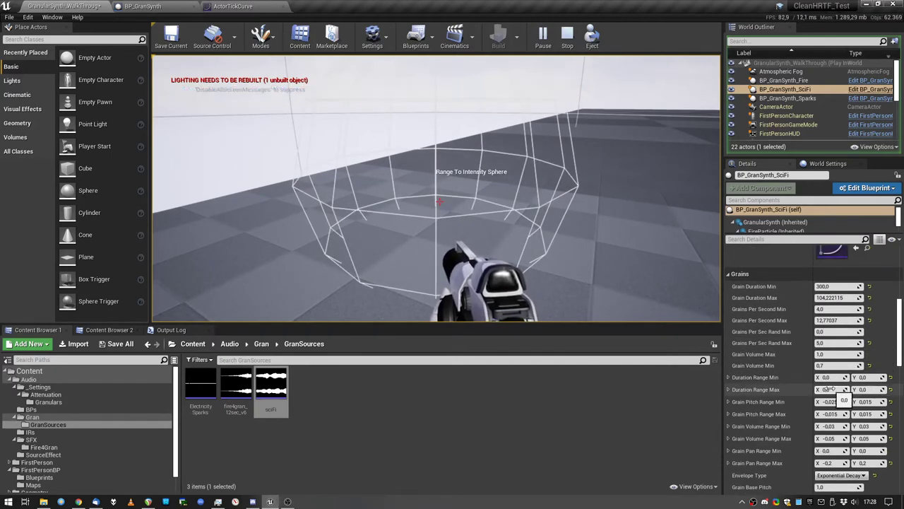
left_click_drag(830, 389, 851, 390)
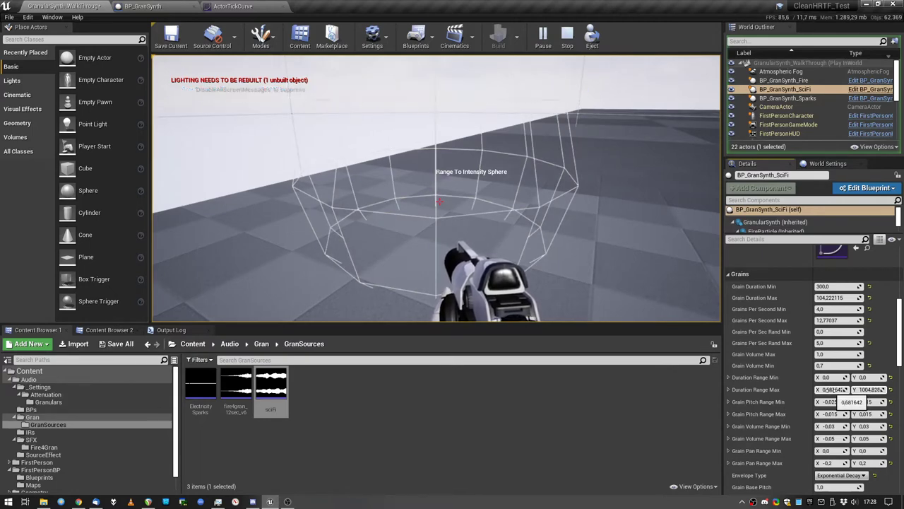
left_click_drag(869, 389, 864, 389)
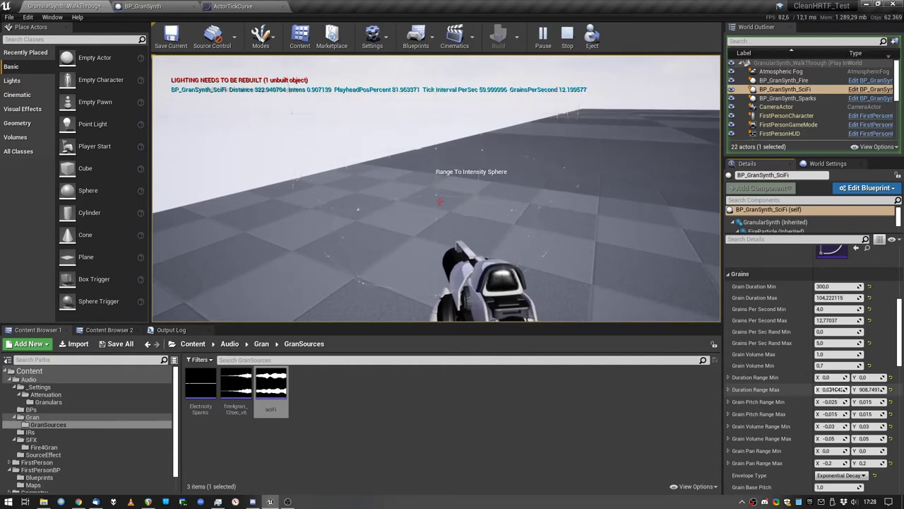
left_click_drag(832, 389, 825, 389)
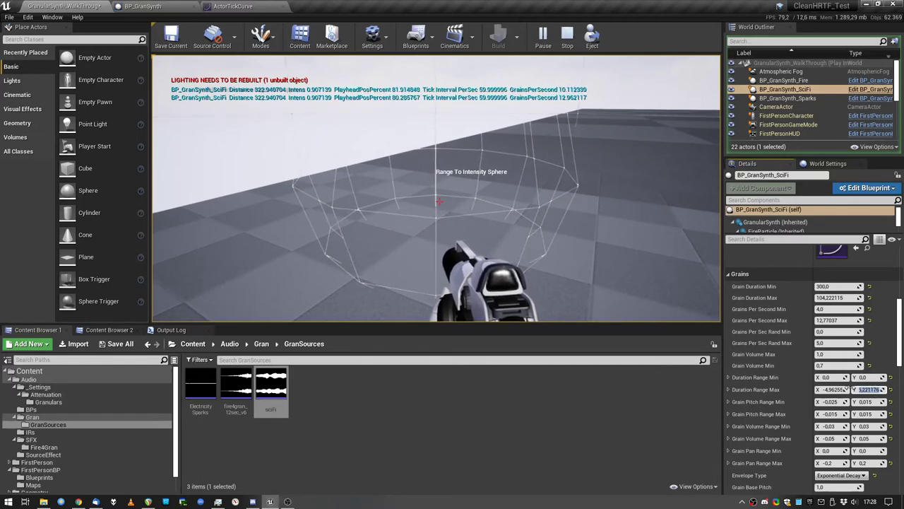
type("0")
left_click(834, 390)
type("0")
key("Tab")
key("Tab")
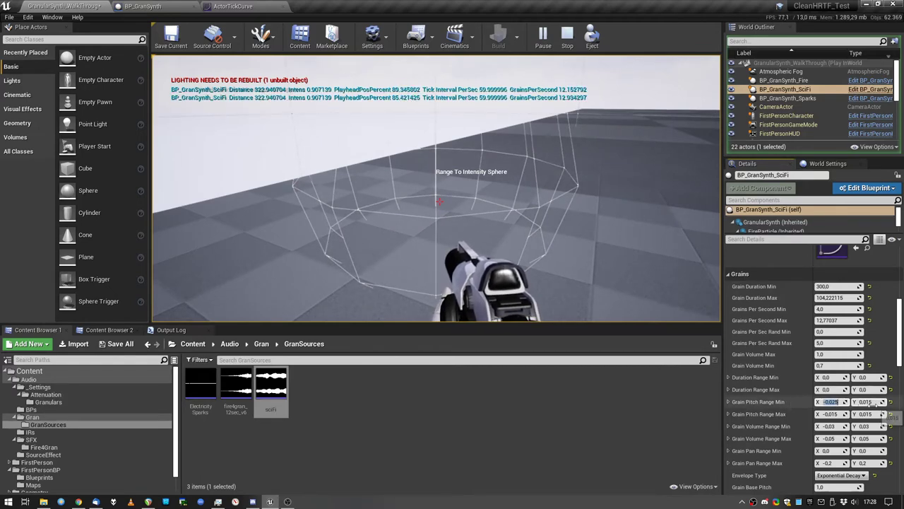
Widen Grain Pitch Range Max to about -0.845 and 2.017, and set both values to 0.
left_click_drag(869, 415, 879, 415)
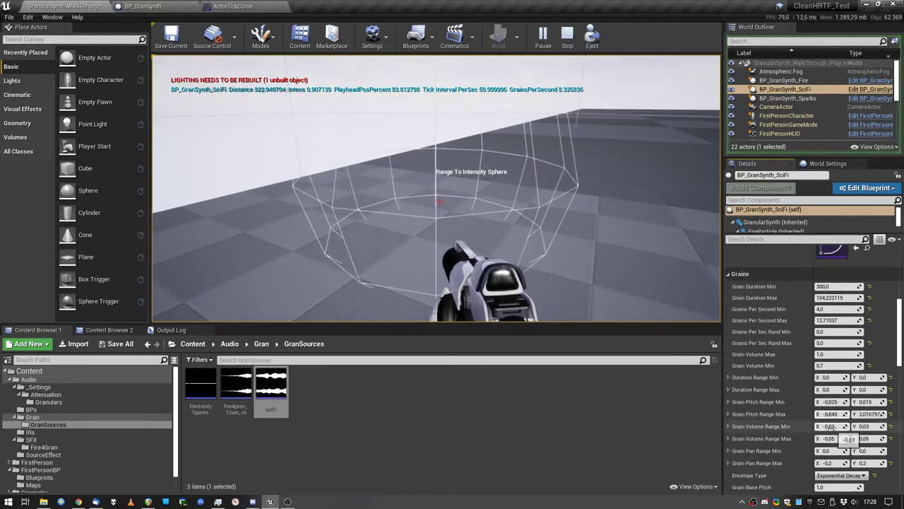
left_click(869, 414)
type("0")
Try wide Grain Volume Range Max values, set both to 0, and widen Grain Pan Range Max to about -0.908 and 1.303.
left_click(869, 426)
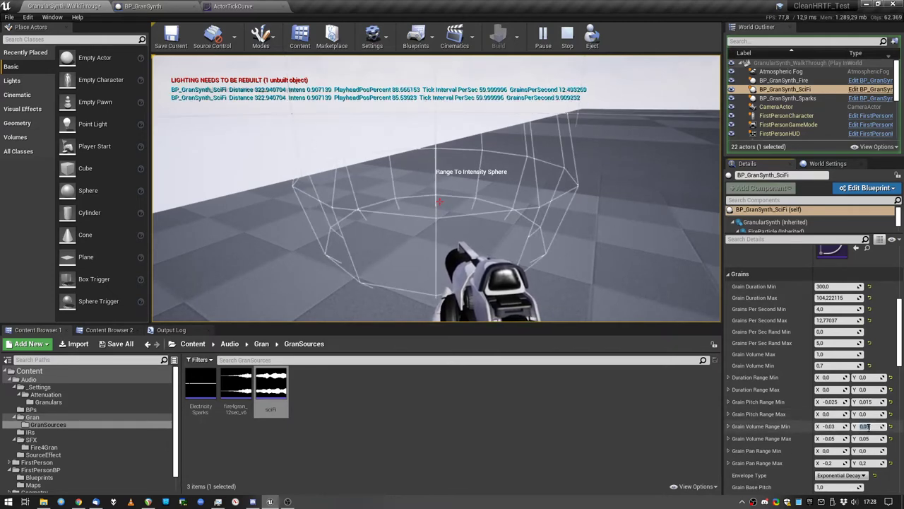
left_click(831, 426)
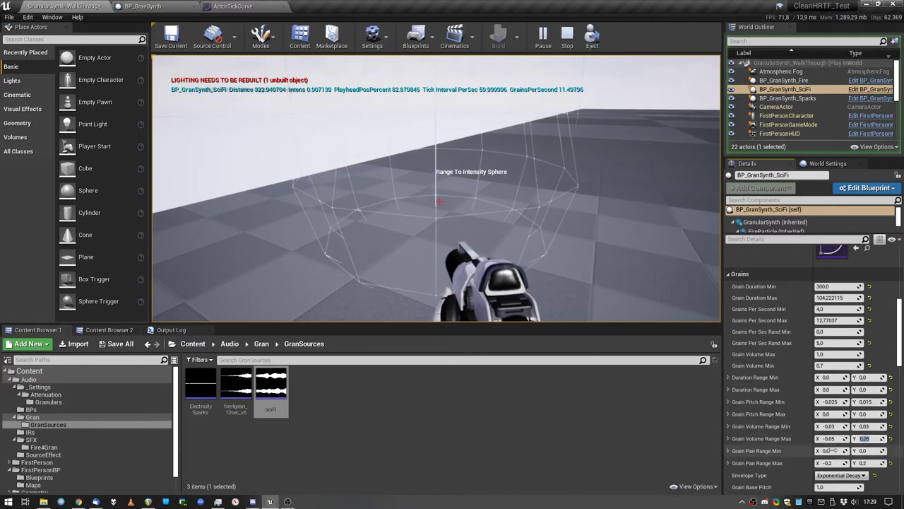
left_click_drag(835, 439, 826, 439)
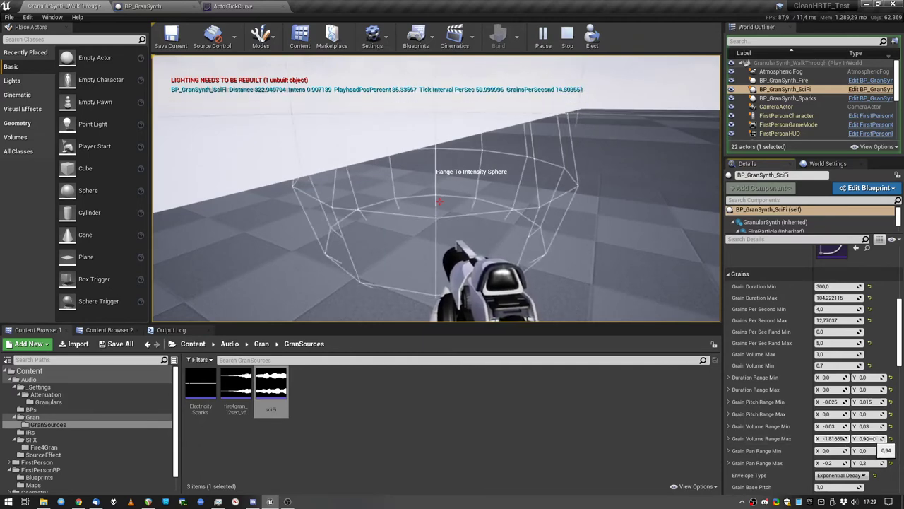
left_click(830, 439)
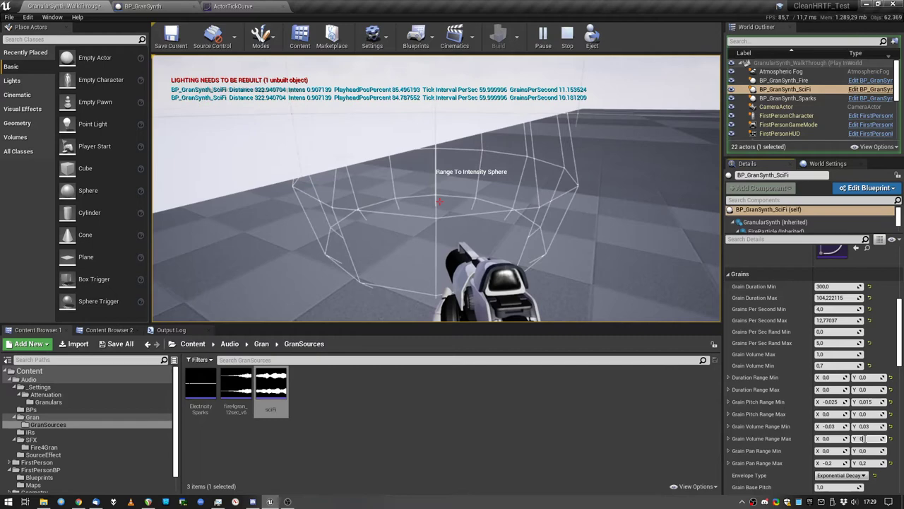
scroll(876, 417, "down", 2)
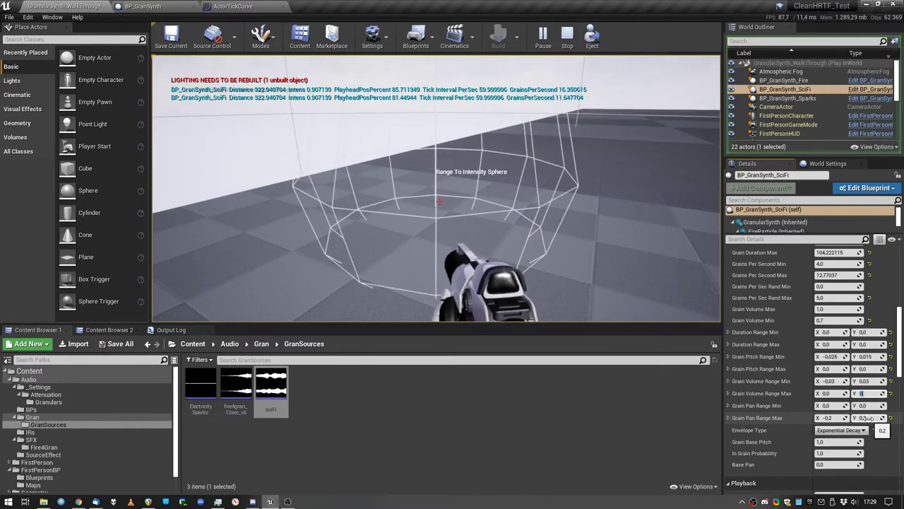
left_click_drag(868, 417, 833, 418)
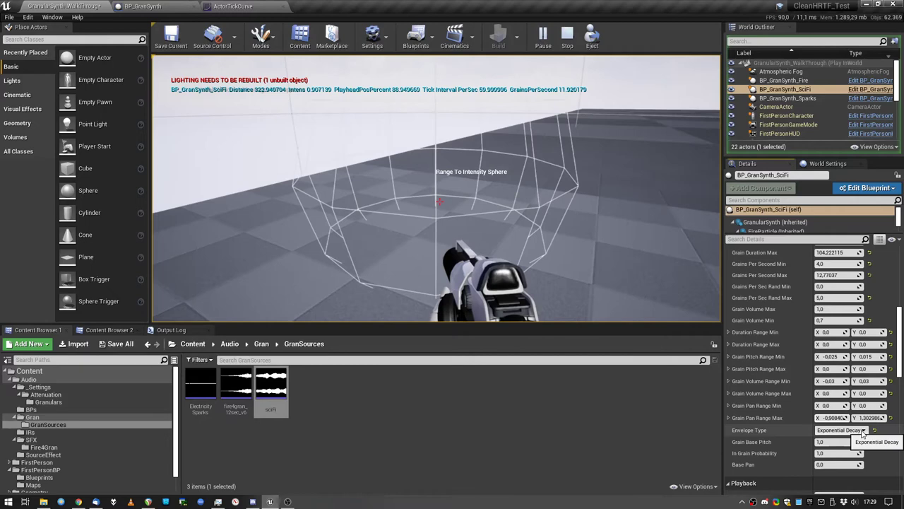
Try the Rectangular and Lanczos envelope types on the SciFi emitter, and return to Exponential Decay.
left_click(862, 430)
left_click(835, 343)
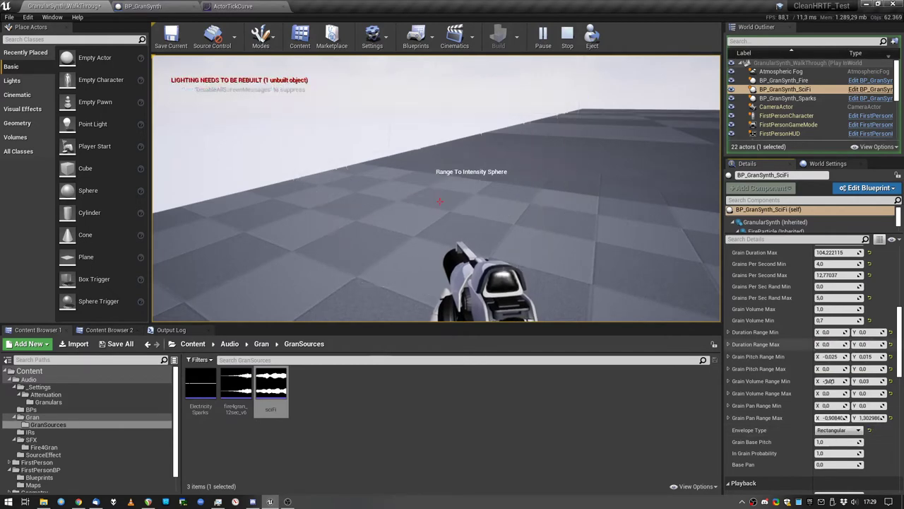
left_click(842, 432)
left_click(831, 391)
left_click(839, 432)
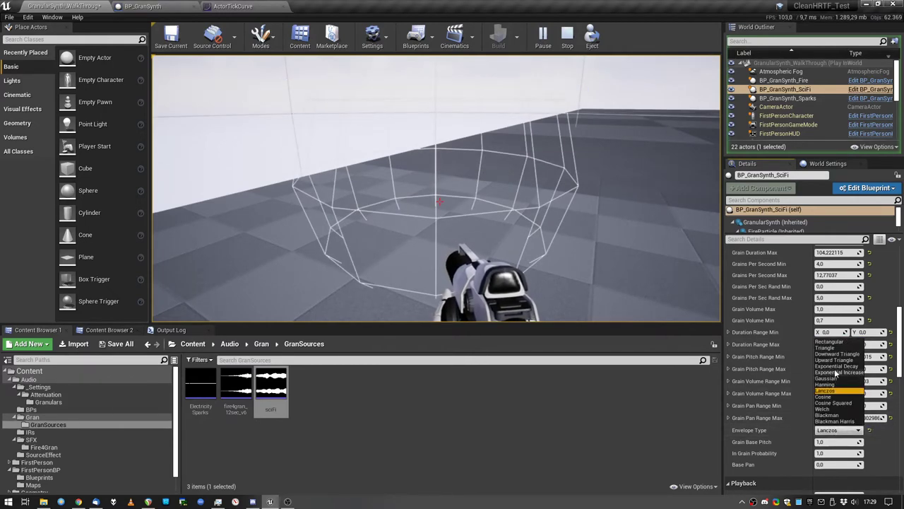
left_click(834, 366)
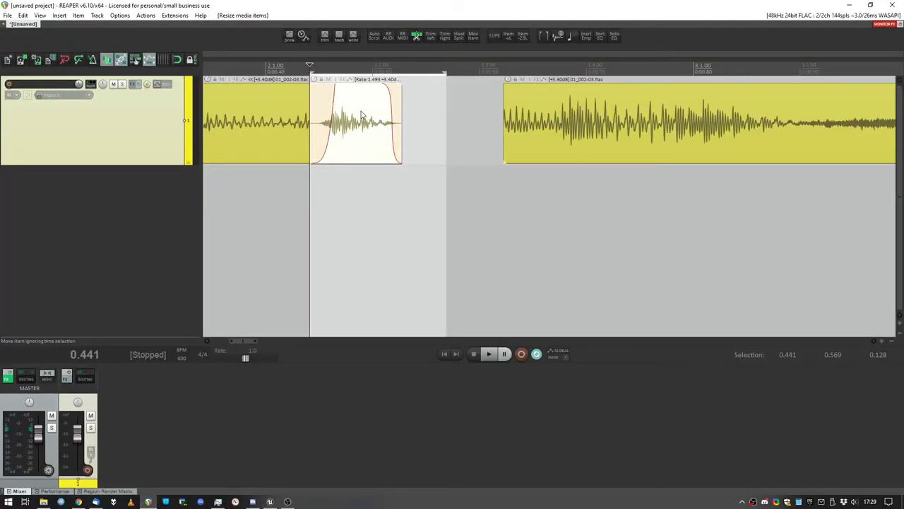
Switch to REAPER, remove the short grain item's fade-in, and give it a concave fade-out spanning nearly its whole length.
left_click_drag(338, 92, 314, 95)
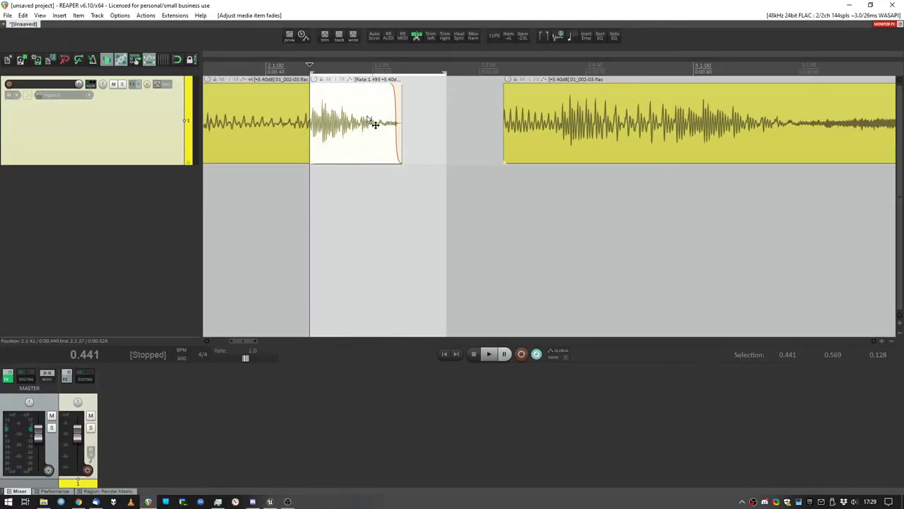
left_click_drag(372, 123, 400, 122)
right_click(420, 105)
left_click(442, 149)
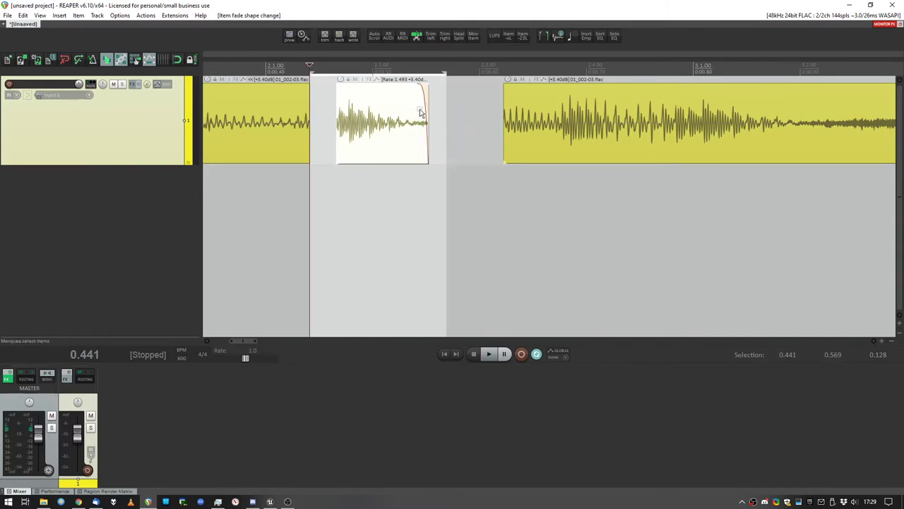
right_click(421, 110)
left_click(433, 142)
left_click_drag(417, 121, 340, 123)
Play the reshaped grain item from just before its start.
left_click(327, 128)
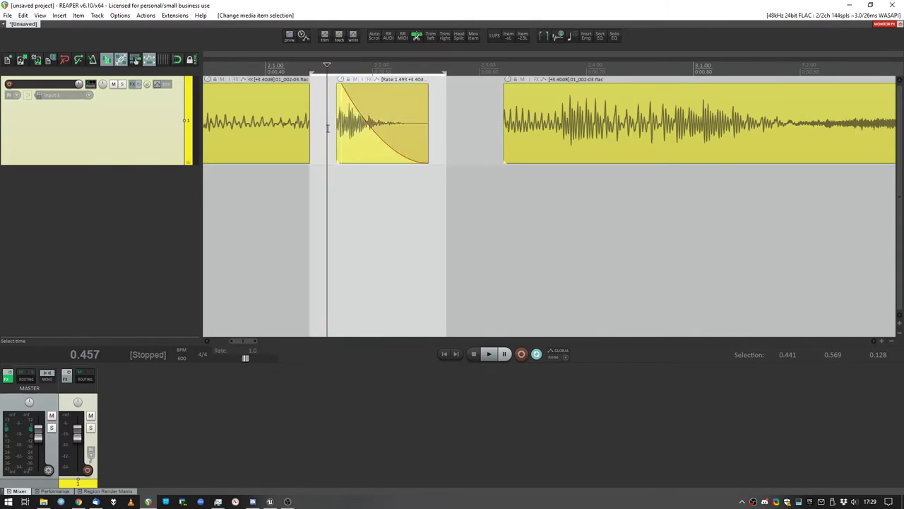
key("space")
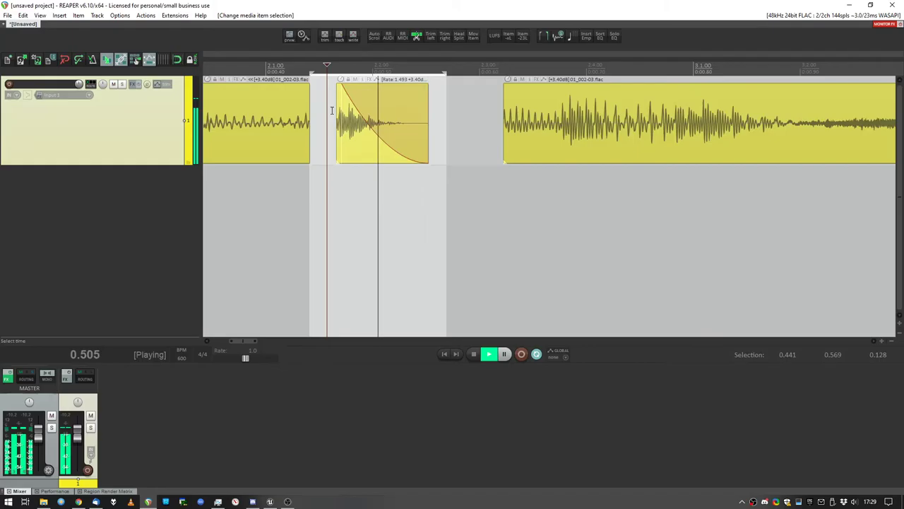
Switch to Unreal Editor and set the SciFi emitter's Envelope Type to Gaussian.
key("alt+Tab")
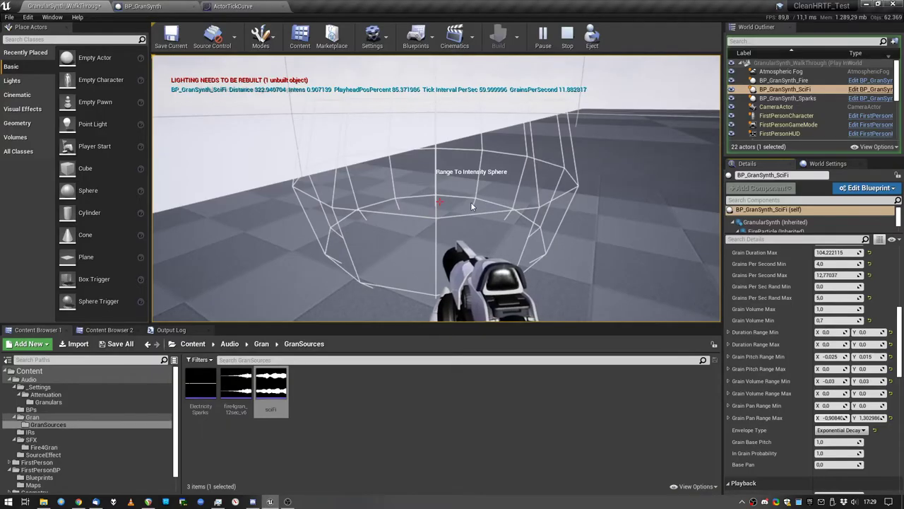
left_click(841, 431)
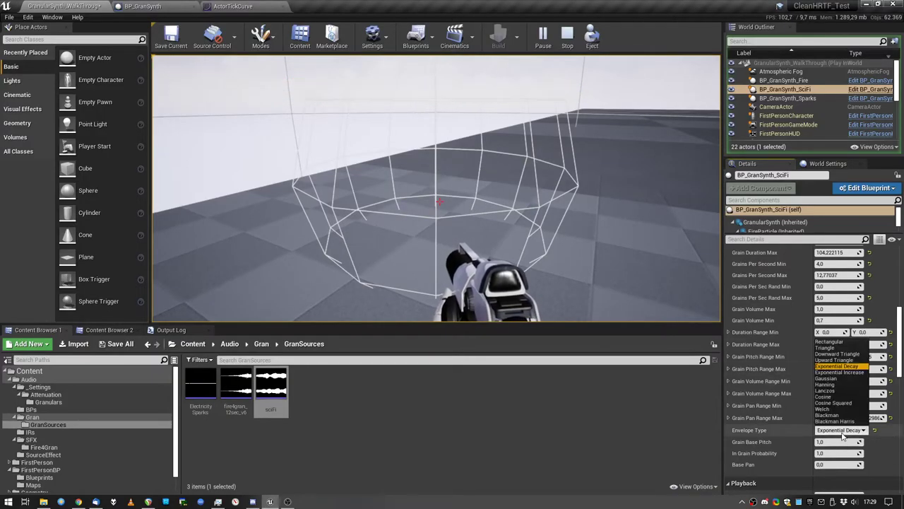
left_click(786, 382)
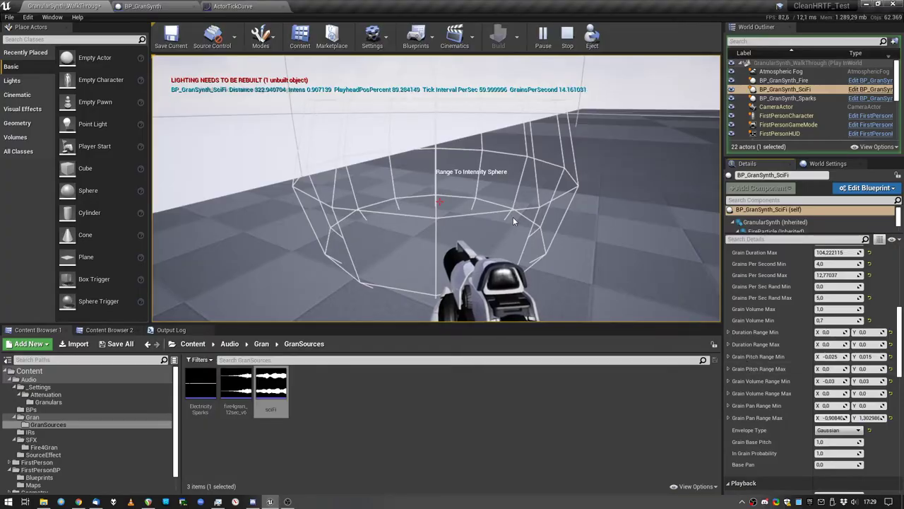
Switch to REAPER, shorten the grain item's fade-out, and give it an S-curve shape.
key("alt+Tab")
left_click_drag(343, 99, 399, 97)
right_click(412, 97)
left_click(438, 141)
right_click(397, 97)
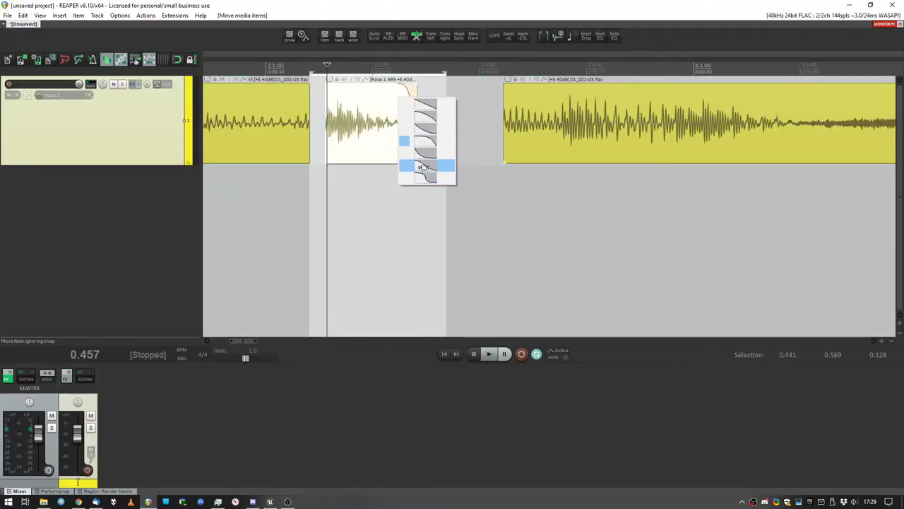
left_click(428, 165)
Add a short convex fade-in to the grain item and play it.
left_click_drag(329, 90, 342, 86)
right_click(343, 86)
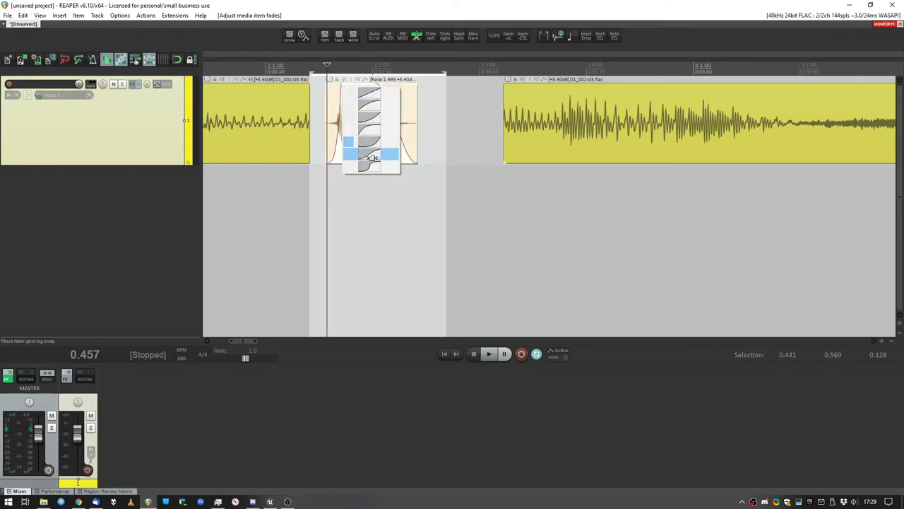
left_click(366, 129)
key("space")
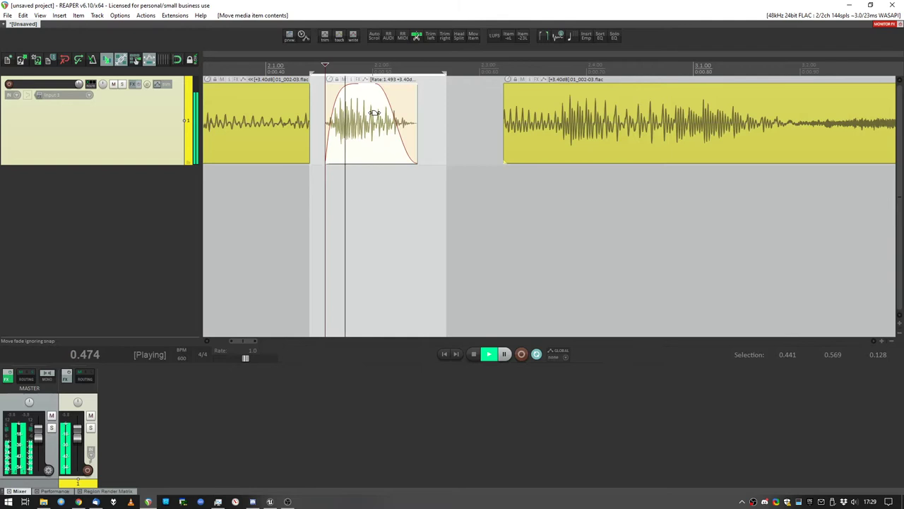
Change the grain item's fade-out to a convex shape that mirrors the fade-in, and stop playback.
right_click(373, 93)
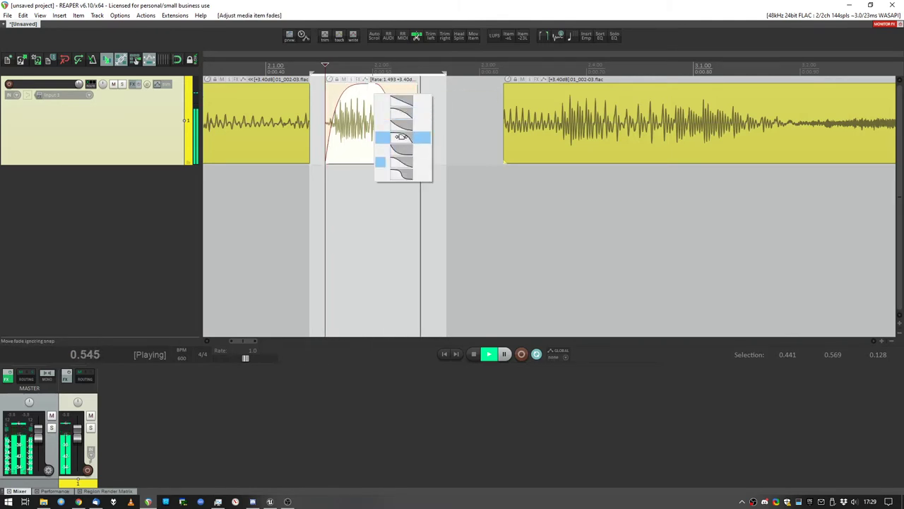
left_click(403, 141)
key("space")
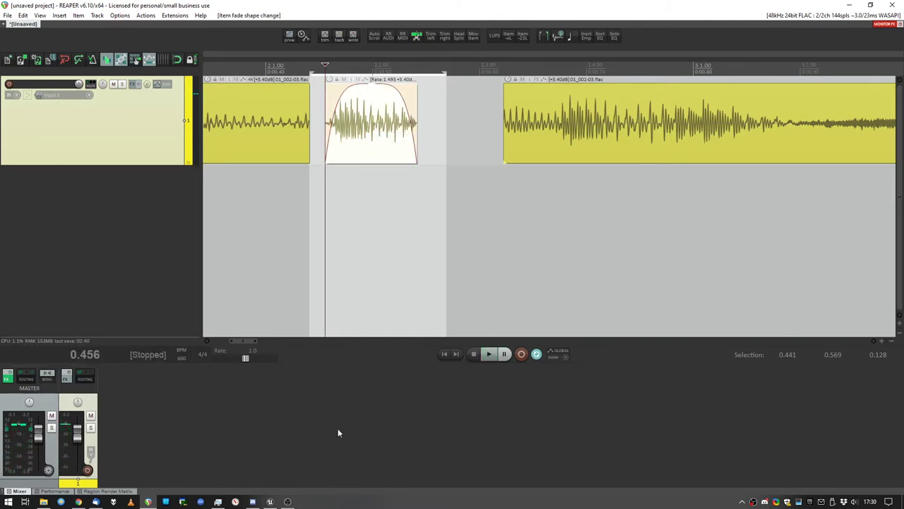
Switch to Unreal Editor, try Grain Base Pitch values of about 0.333, 6, 3 and 5 on the SciFi emitter, and restore 1.
left_click(286, 502)
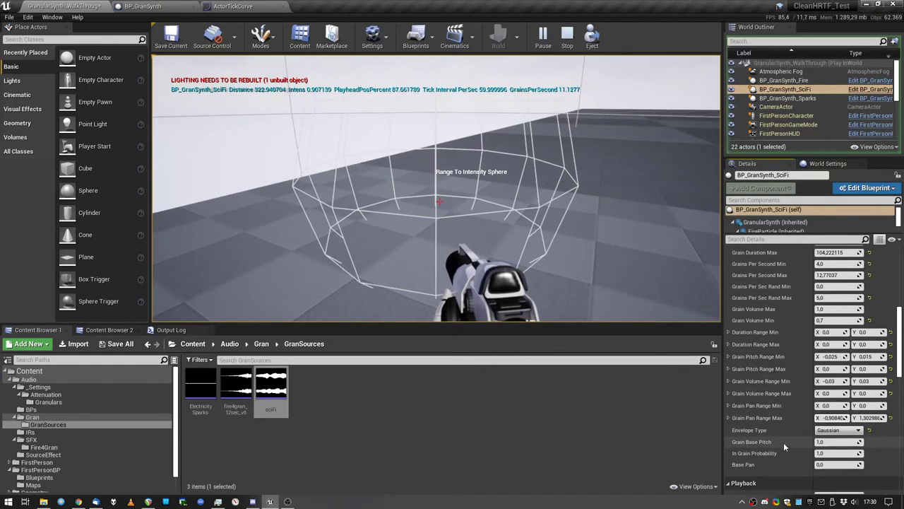
left_click_drag(835, 442, 828, 442)
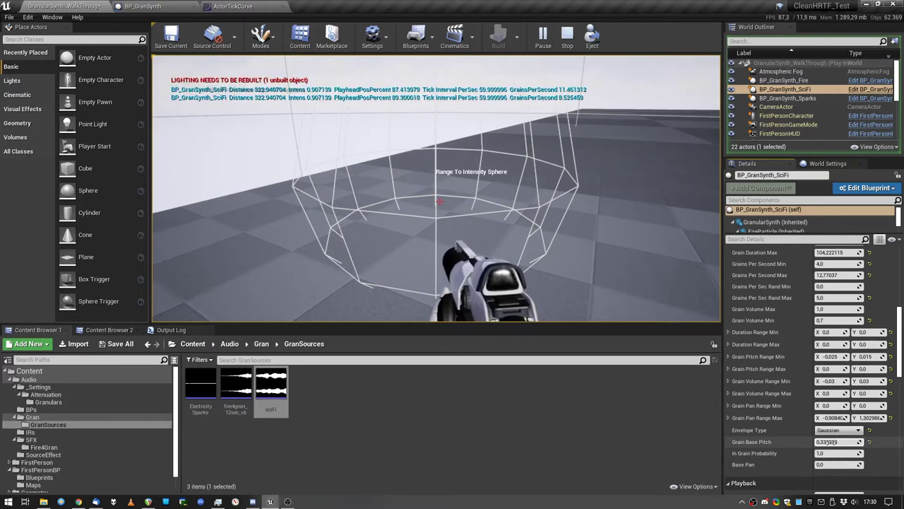
left_click(832, 443)
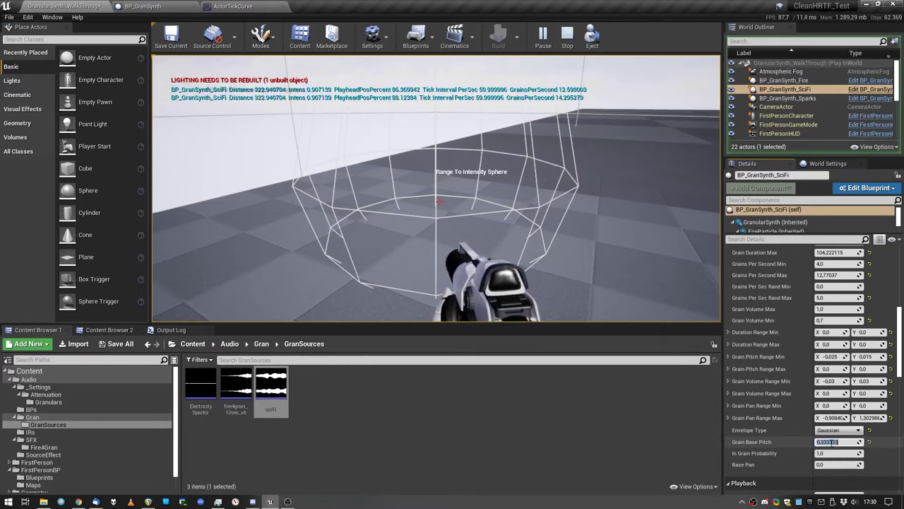
type("6")
key("Return")
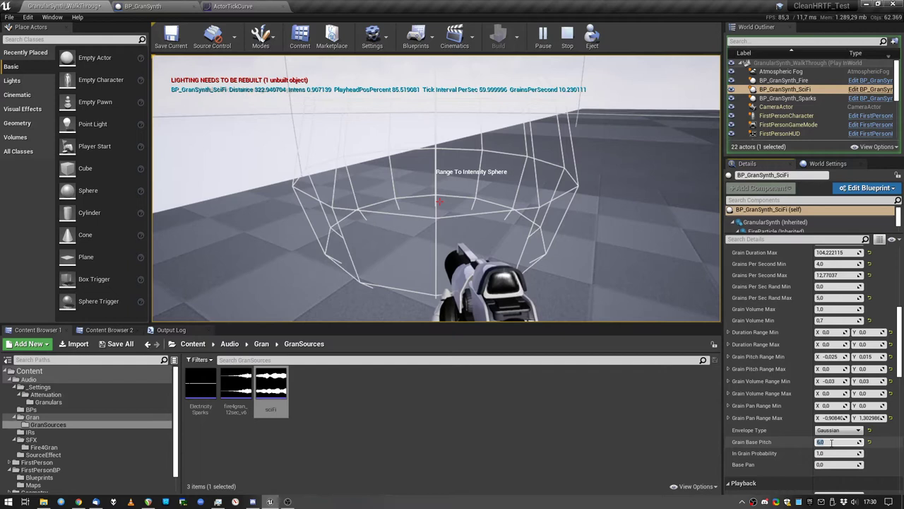
type("3")
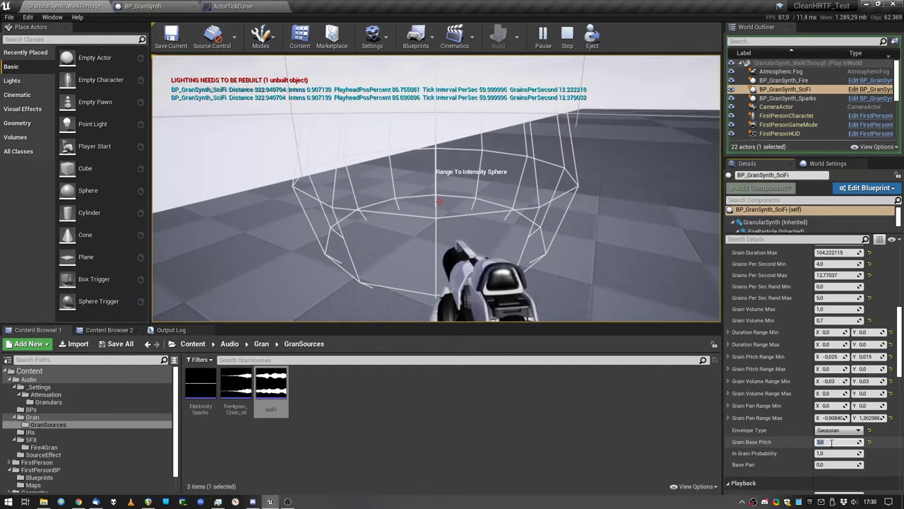
key("Return")
type("5")
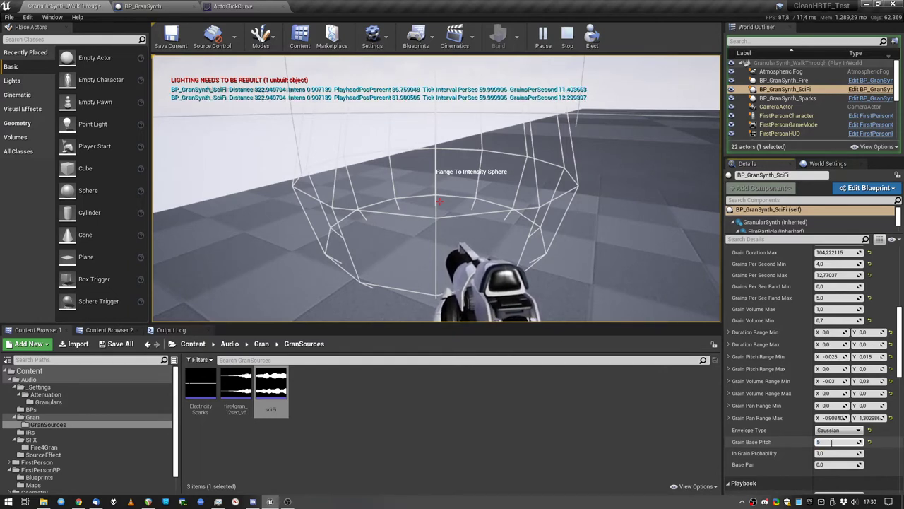
key("Return")
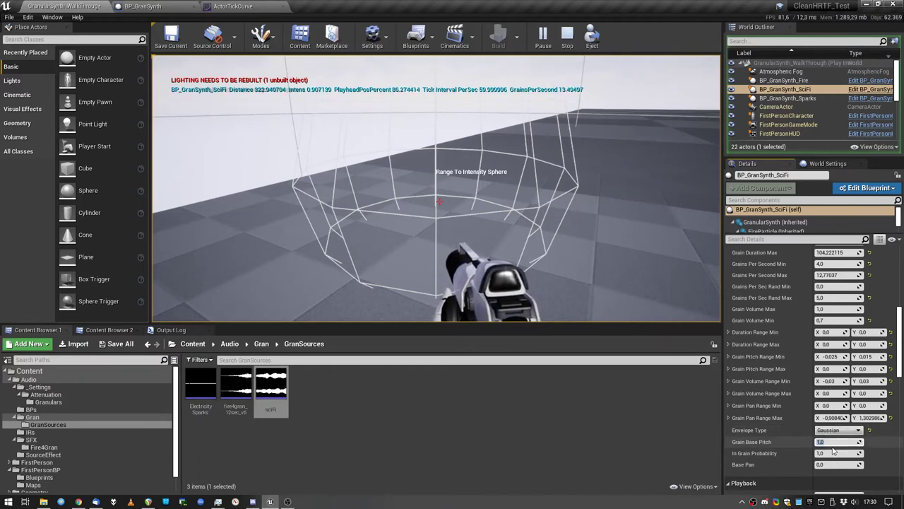
Review the SciFi emitter's In Grain Probability, Base Pan, range and Playback settings.
left_click(776, 455)
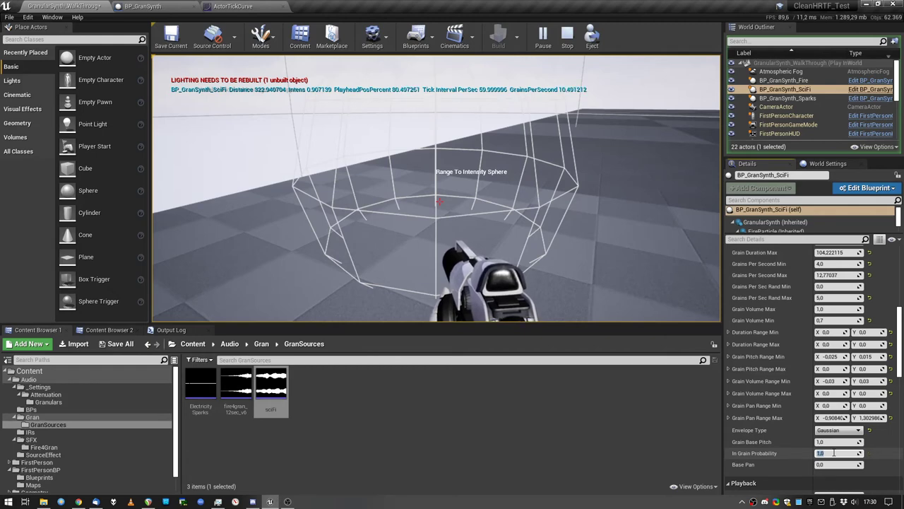
scroll(803, 376, "down", 3)
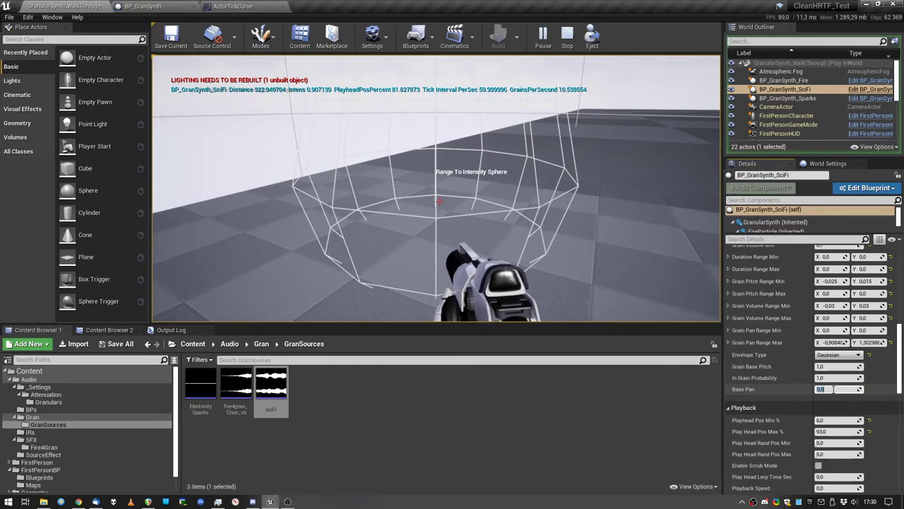
scroll(777, 346, "down", 3)
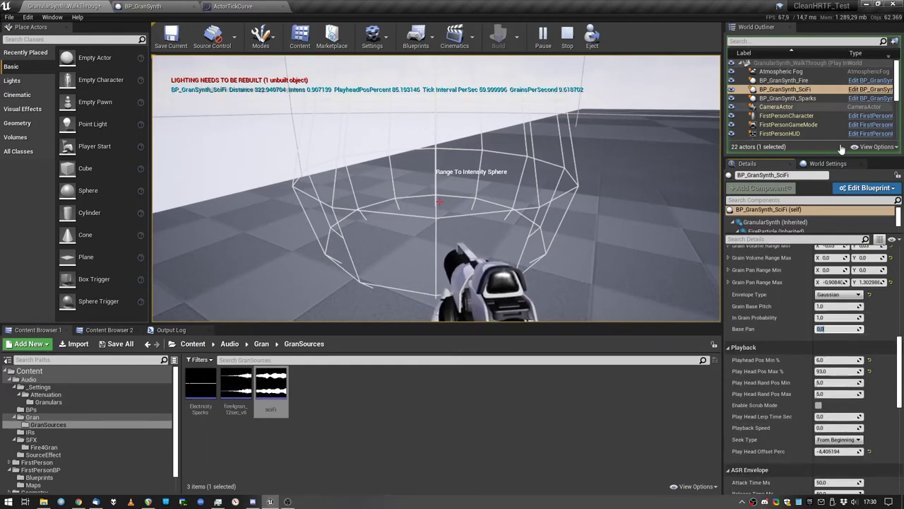
scroll(768, 320, "down", 3)
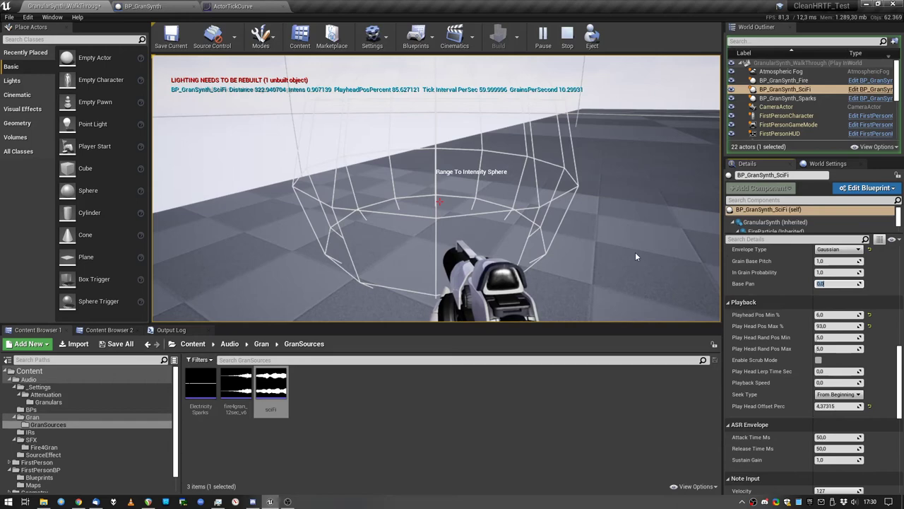
scroll(777, 307, "up", 10)
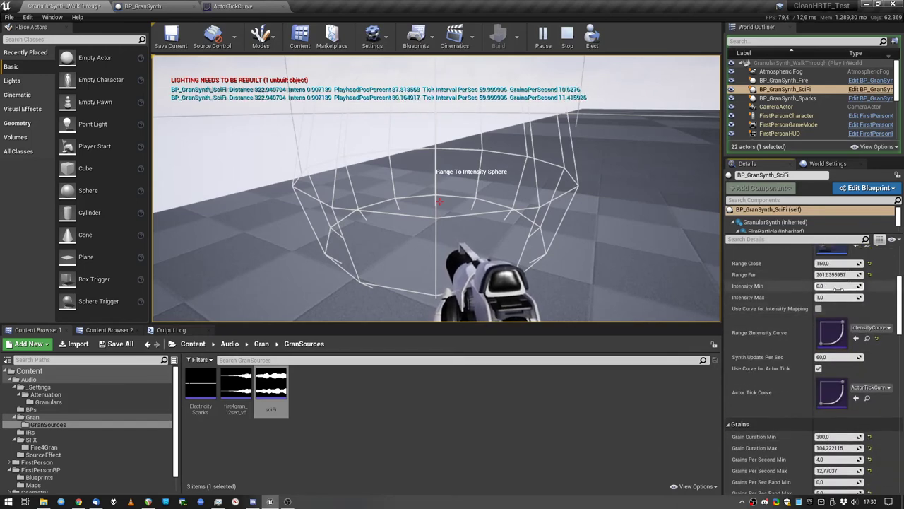
scroll(838, 288, "up", 2)
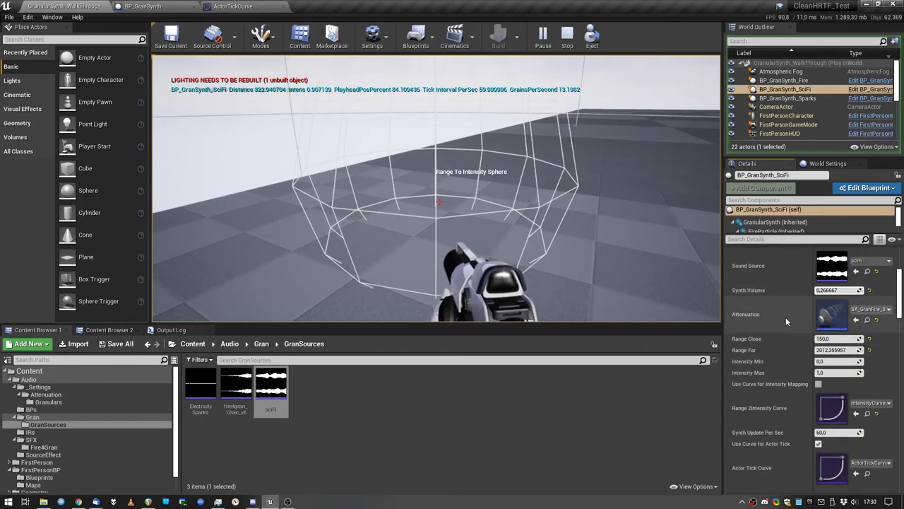
scroll(790, 325, "down", 15)
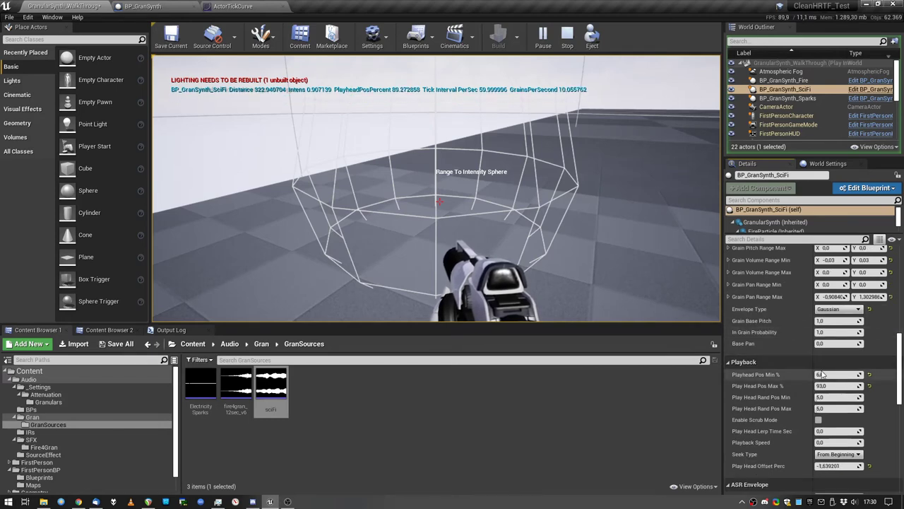
Set the playhead position range to 5–95% and both Play Head Rand Pos Min and Max to 0.
scroll(812, 353, "down", 1)
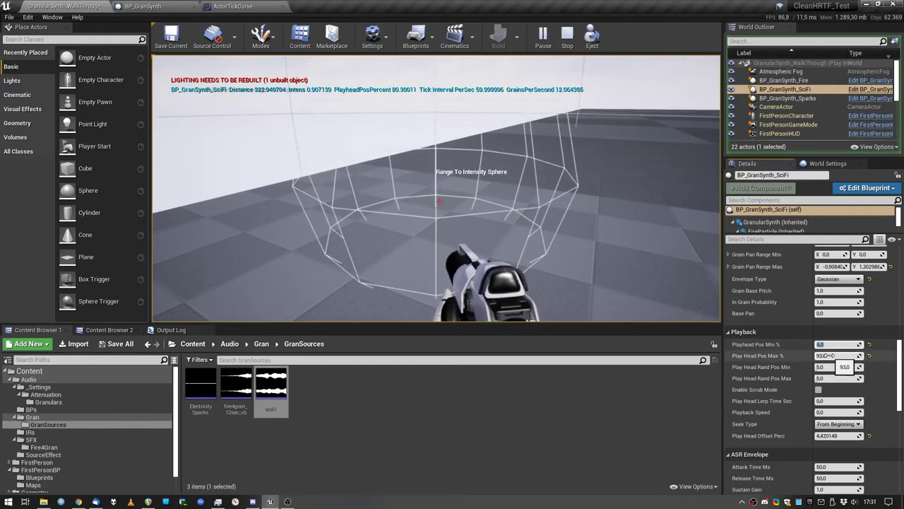
key("Return")
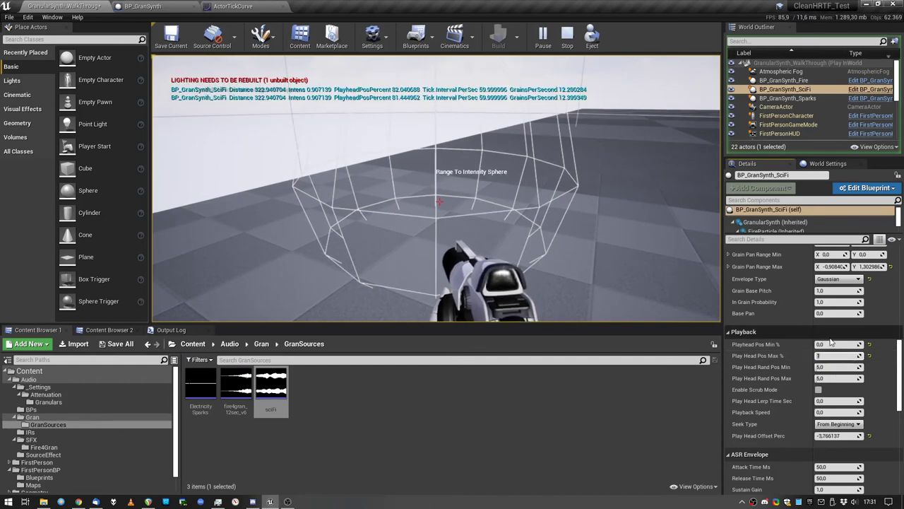
left_click(830, 379)
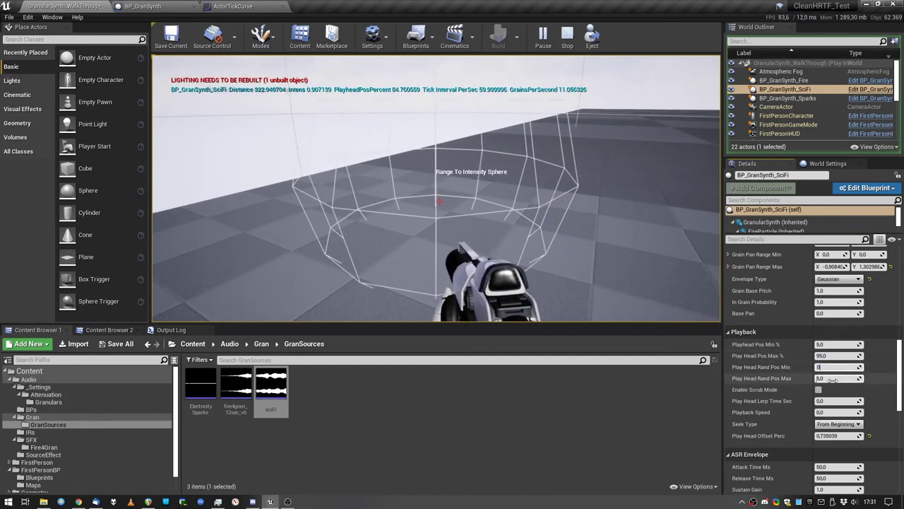
type("0")
left_click(833, 368)
type("0")
key("Return")
scroll(797, 320, "up", 5)
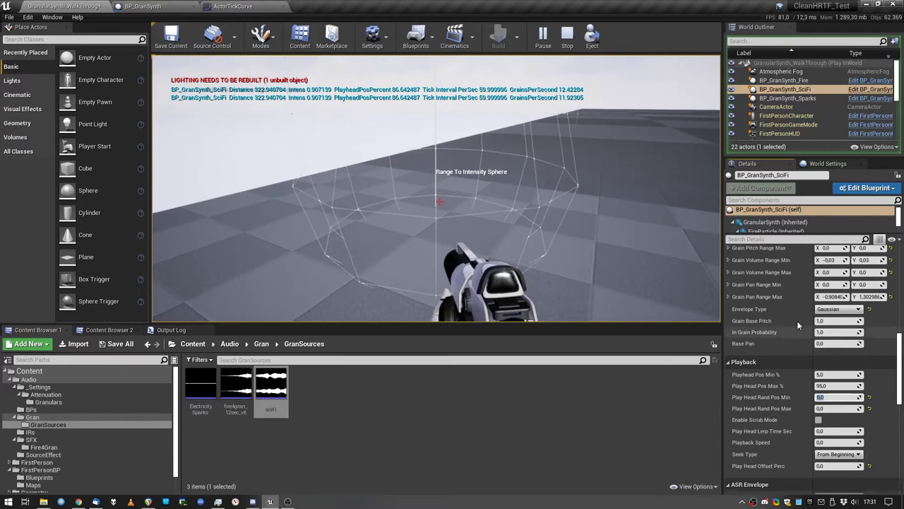
Set the X and Y values of Grain Pitch Range Min and Grain Volume Range Min to 0.
left_click(831, 327)
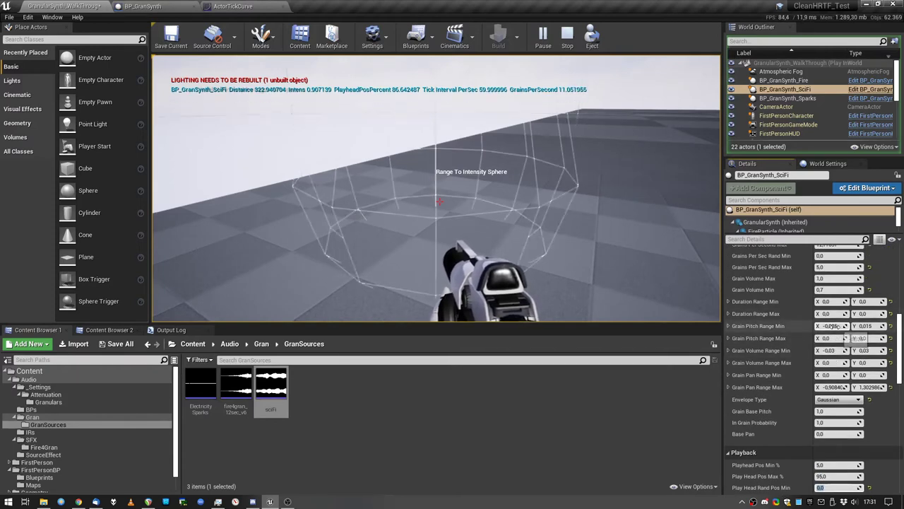
type("0")
left_click(865, 326)
type("0")
left_click(834, 339)
left_click(863, 350)
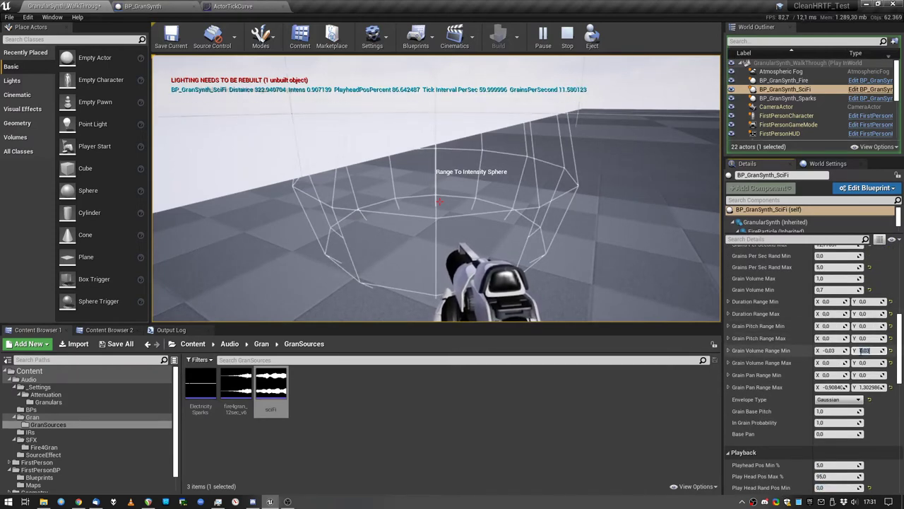
type("0")
left_click(833, 350)
type("0")
Set both Grain Pan Range Max values to 0 and open Grains Per Sec Rand Max for editing.
left_click(867, 388)
type("0")
left_click(833, 387)
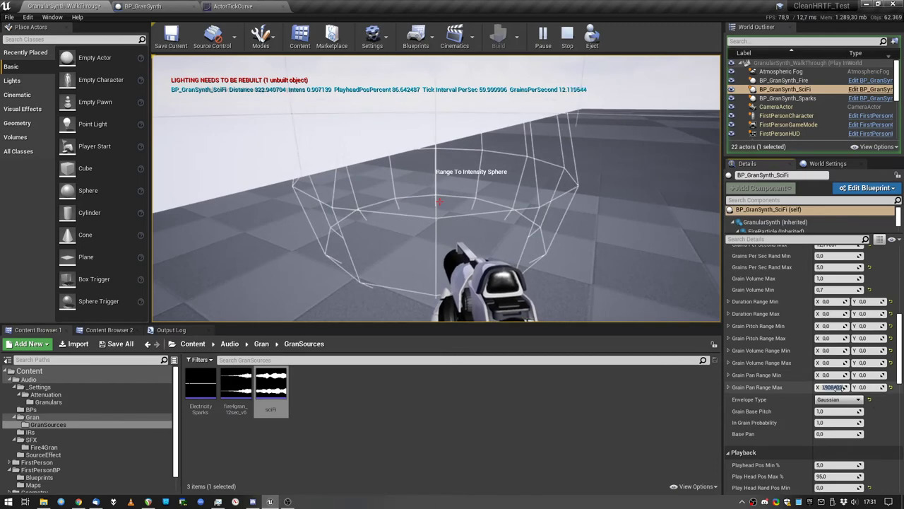
type("0")
scroll(831, 367, "up", 4)
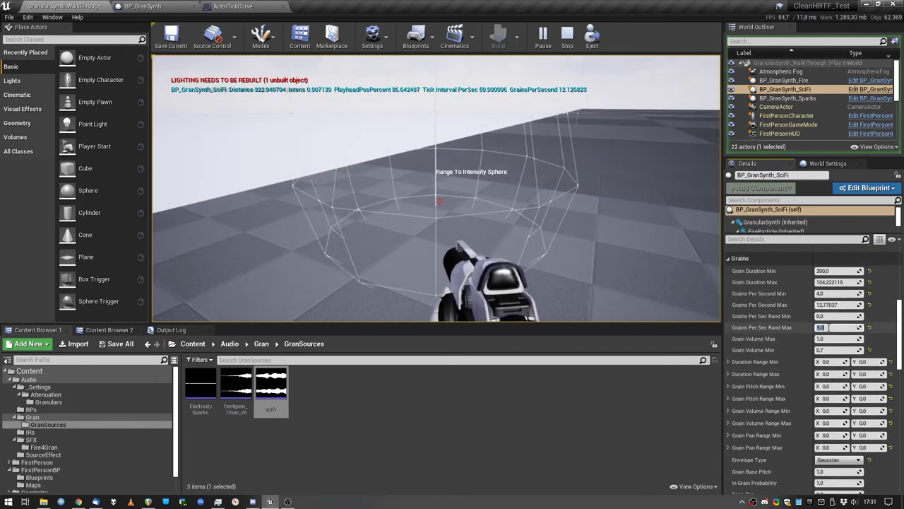
Set the SciFi emitter's Play Head Rand Pos Max and Play Head Rand Pos Min to 5.
scroll(843, 356, "down", 3)
scroll(842, 357, "down", 4)
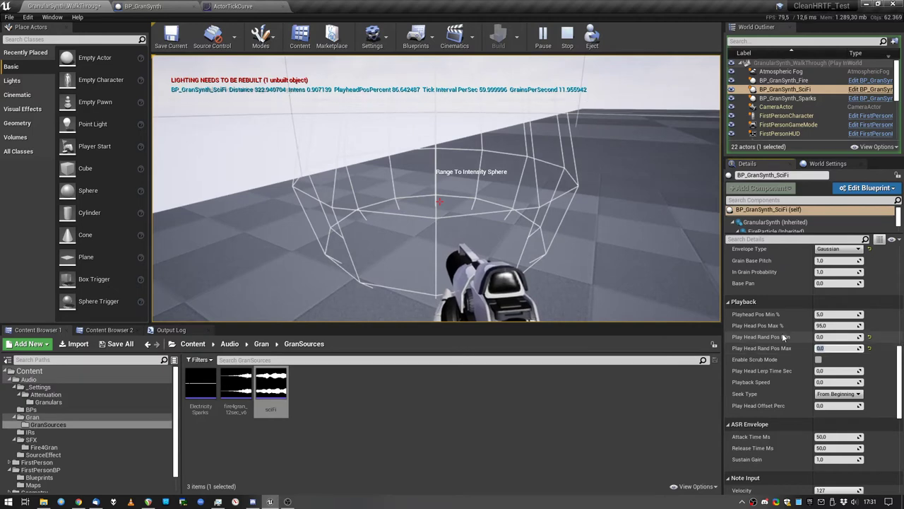
type("5")
key("Return")
left_click(836, 338)
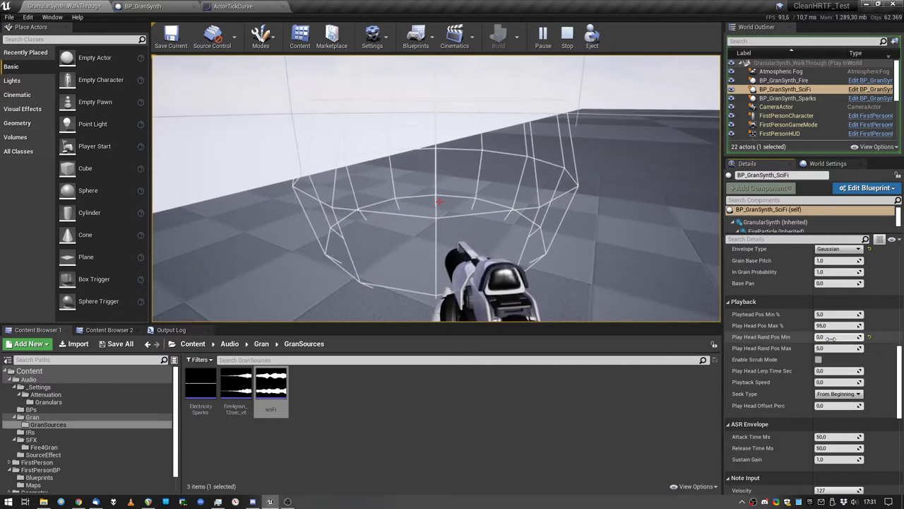
type("5")
key("Return")
left_click(834, 349)
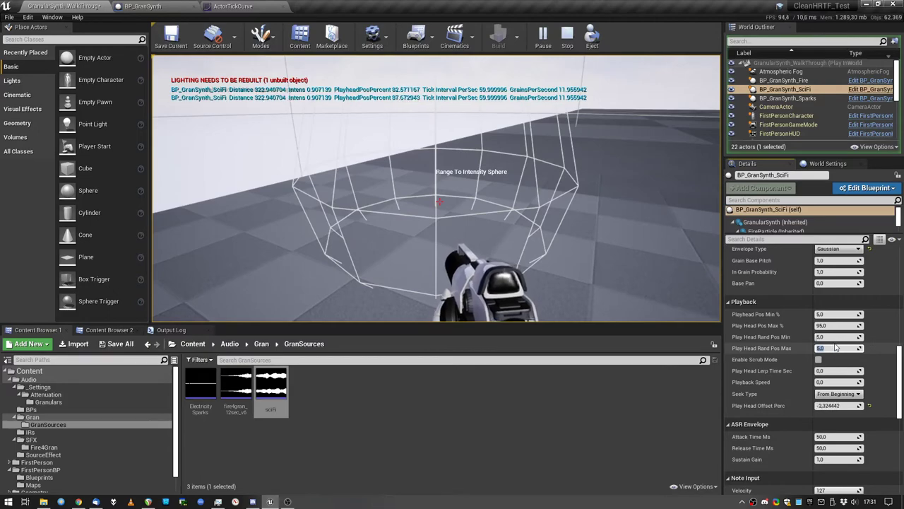
In REAPER, mark a time selection about 0.12 s long across the last audio item, and switch back to Unreal.
left_click(148, 502)
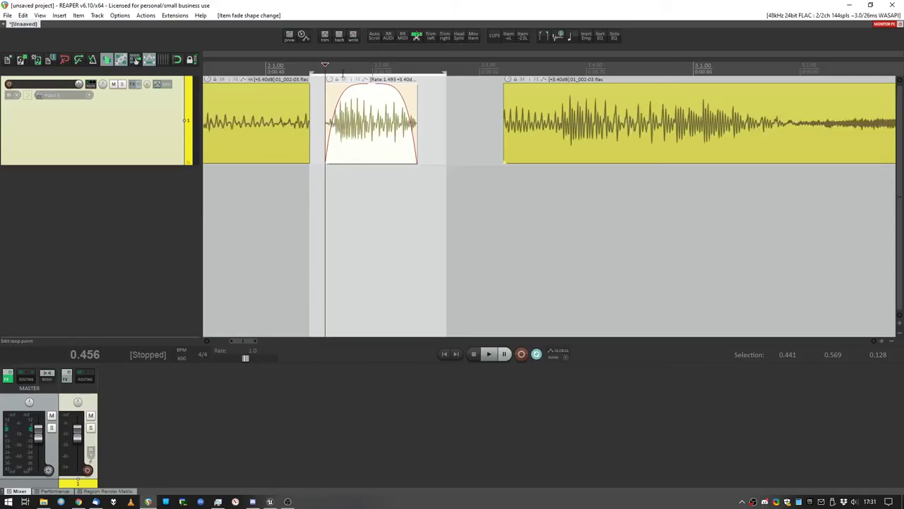
mouse_move(360, 61)
left_mouse_down()
mouse_move(376, 60)
mouse_move(353, 67)
left_mouse_up()
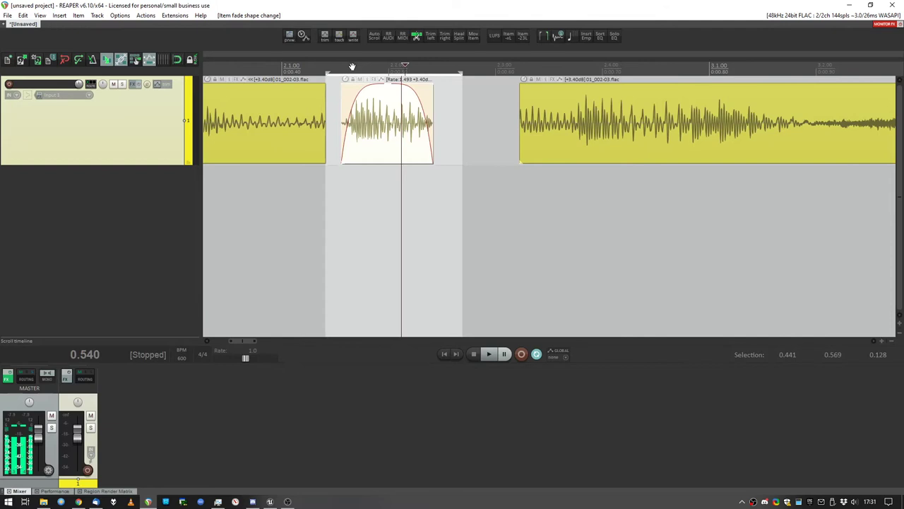
scroll(476, 103, "down", 4)
left_click_drag(418, 97, 446, 99, "alt")
mouse_move(408, 66)
left_mouse_down()
mouse_move(446, 66)
mouse_move(418, 62)
left_mouse_up()
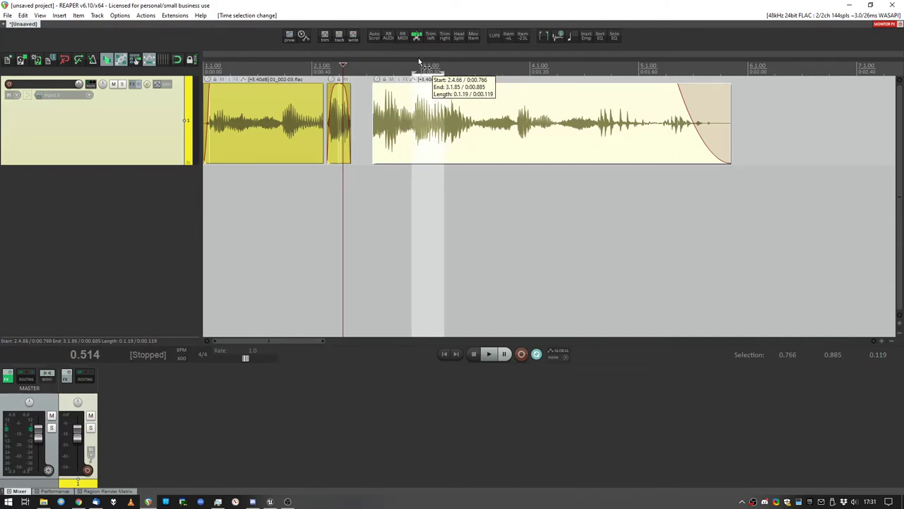
key("alt+Tab")
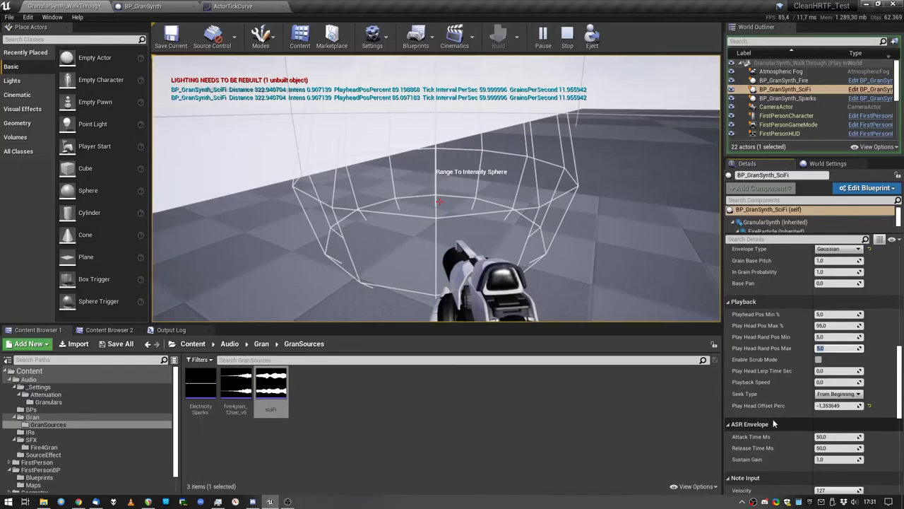
Try From Current Position as the SciFi emitter's Seek Type, and return it to From Beginning.
scroll(770, 384, "down", 5)
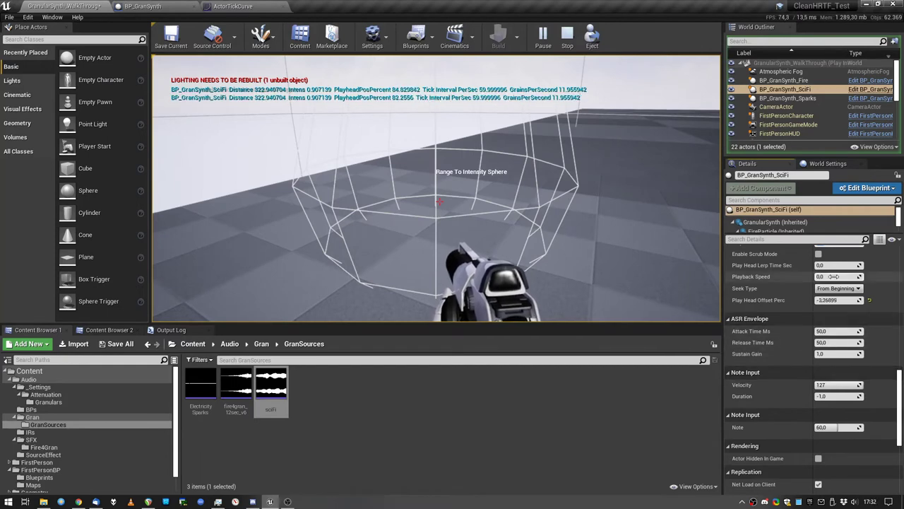
scroll(797, 341, "up", 3)
left_click(772, 313)
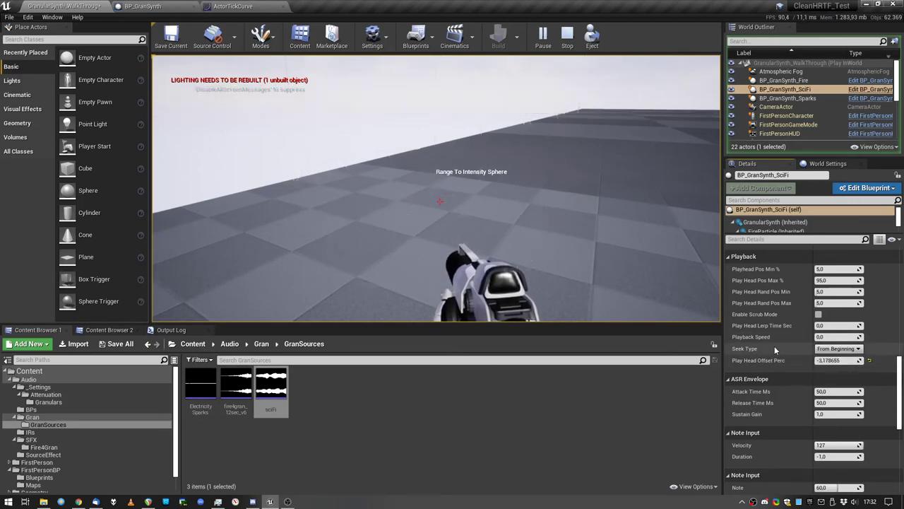
left_click(845, 349)
left_click(836, 359)
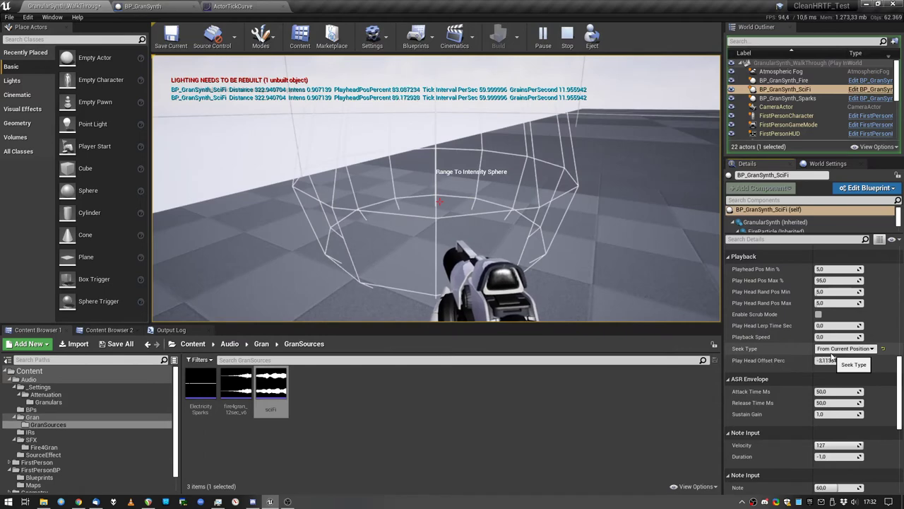
left_click(832, 357)
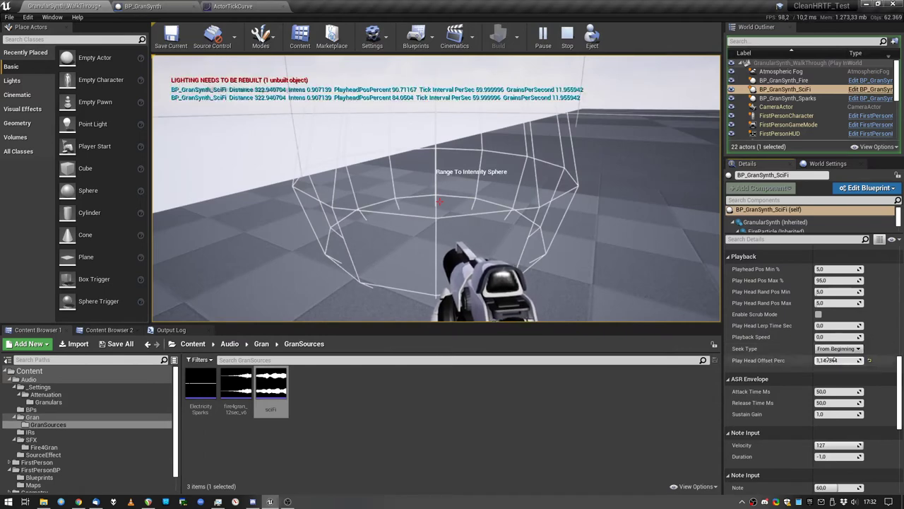
Try a Note Input Duration of 5, restore it to -1, and open the Note value for editing.
scroll(796, 346, "down", 3)
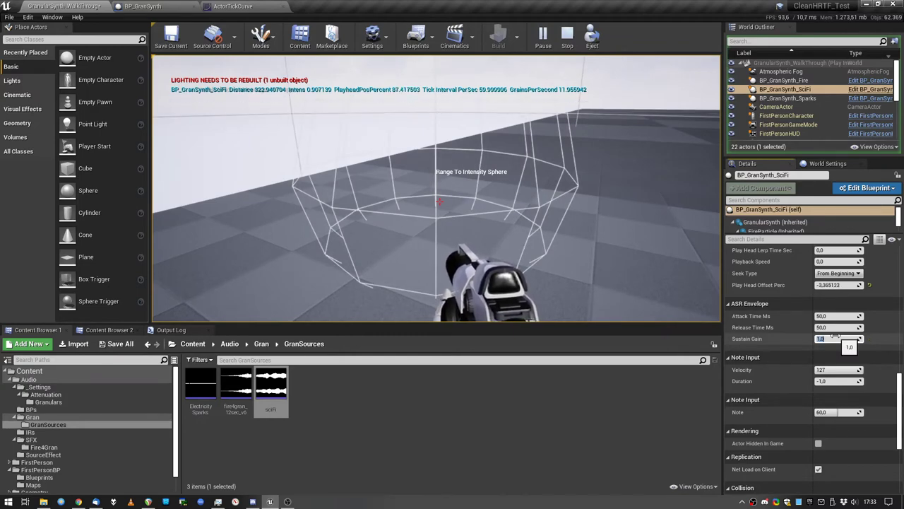
left_click_drag(841, 371, 864, 371)
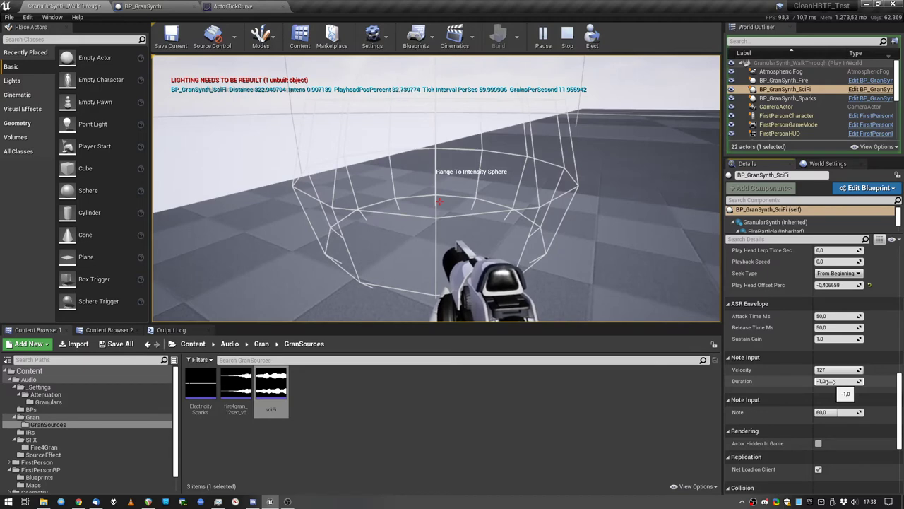
type("5")
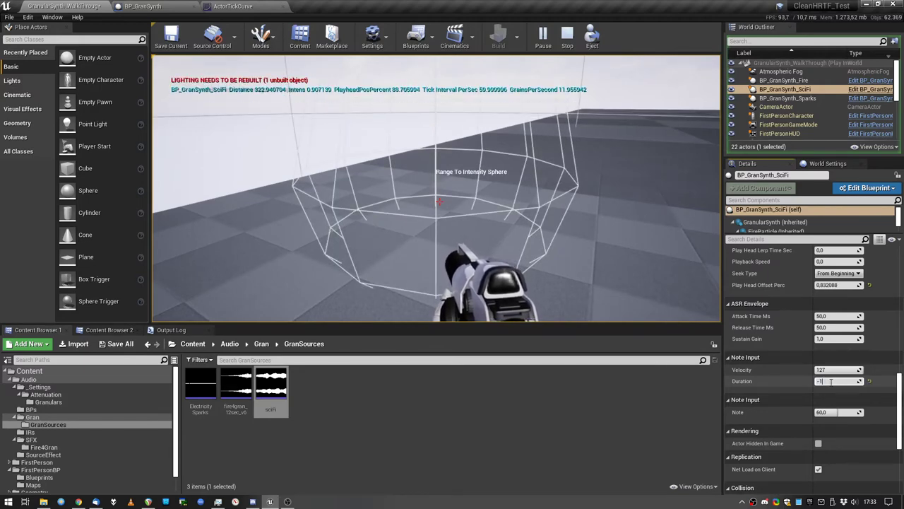
key("Return")
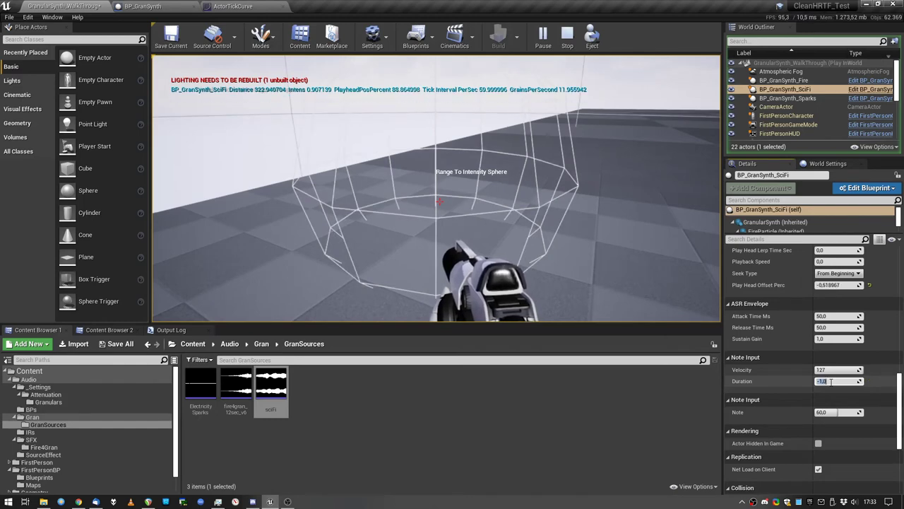
scroll(778, 360, "down", 2)
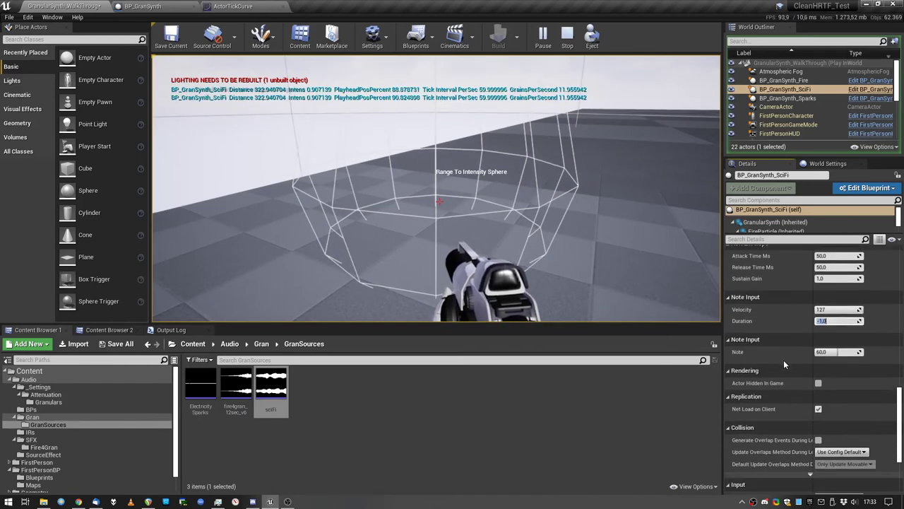
double_click(834, 352)
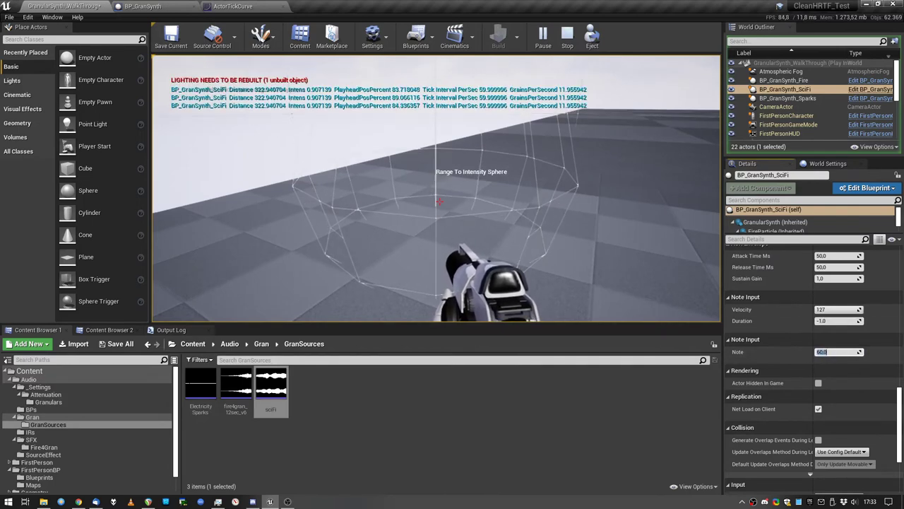
Stop the play session and open the BP_GranSynth blueprint from the Fire emitter in the level.
left_click(568, 40)
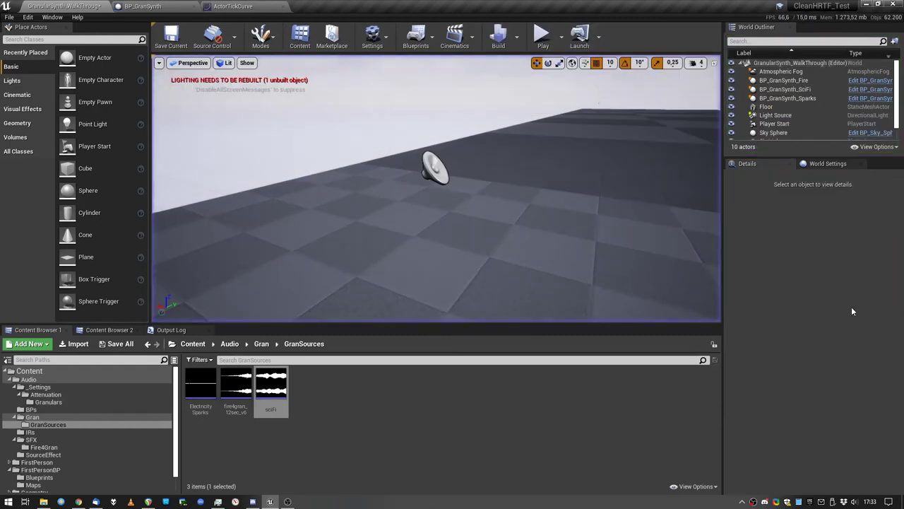
left_click(785, 80)
left_click(792, 91)
left_click(791, 99)
left_click(795, 82)
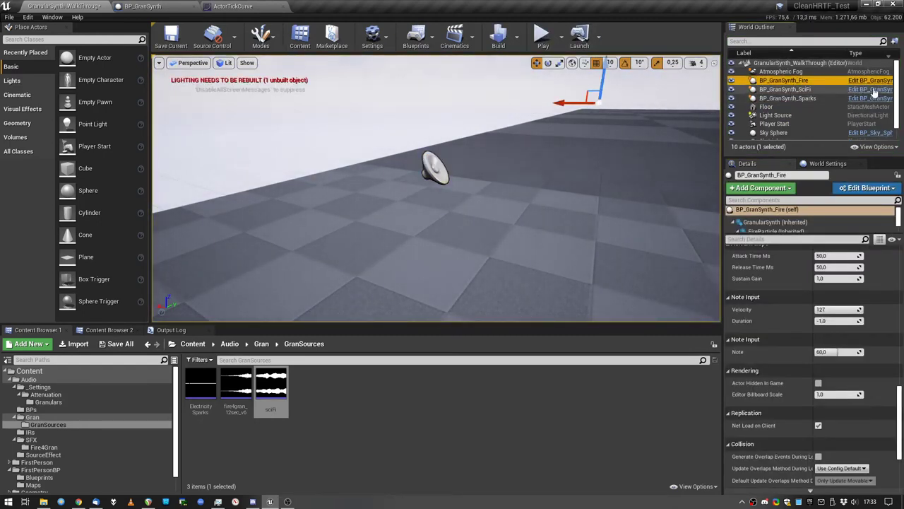
left_click(865, 83)
left_click(864, 81)
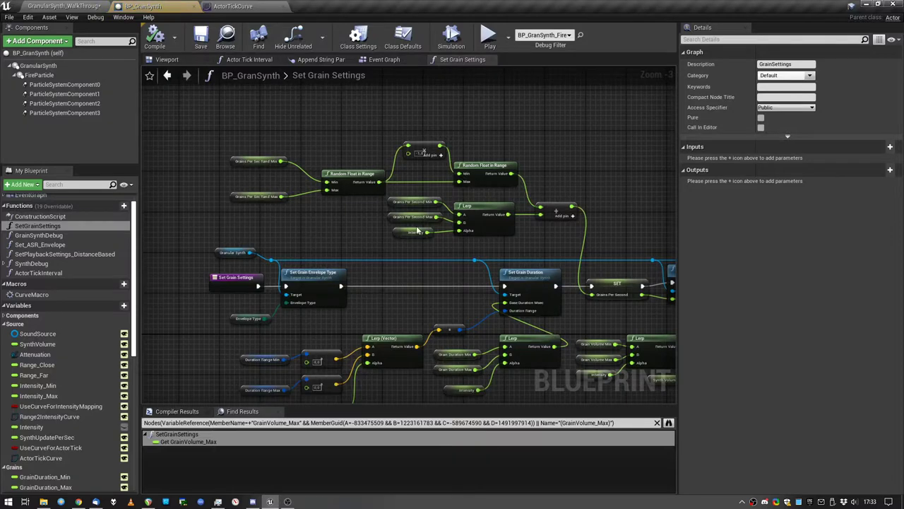
Delete the Scale Fire Particle for Visual Effect comment and all its nodes from the Event Graph.
left_click(386, 62)
scroll(336, 213, "down", 9)
right_click_drag(327, 214, 428, 221)
scroll(428, 221, "up", 6)
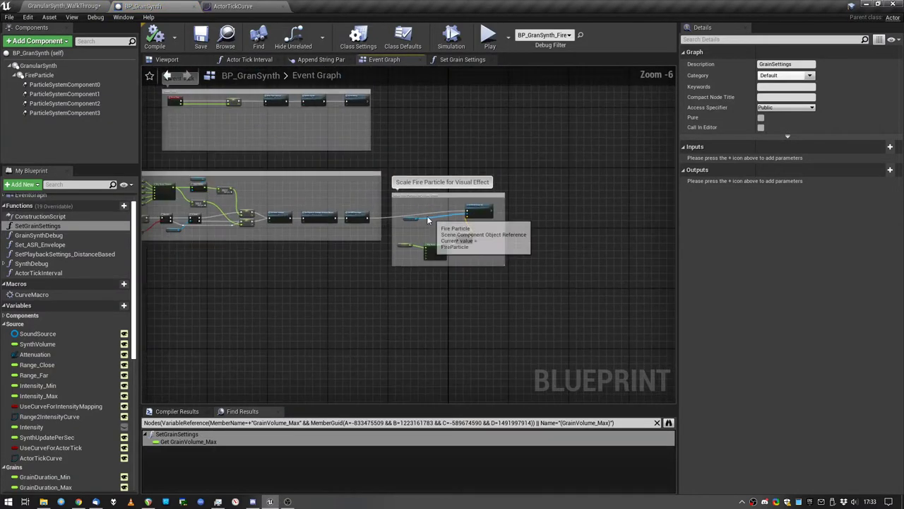
scroll(428, 220, "up", 2)
left_click_drag(378, 158, 640, 361)
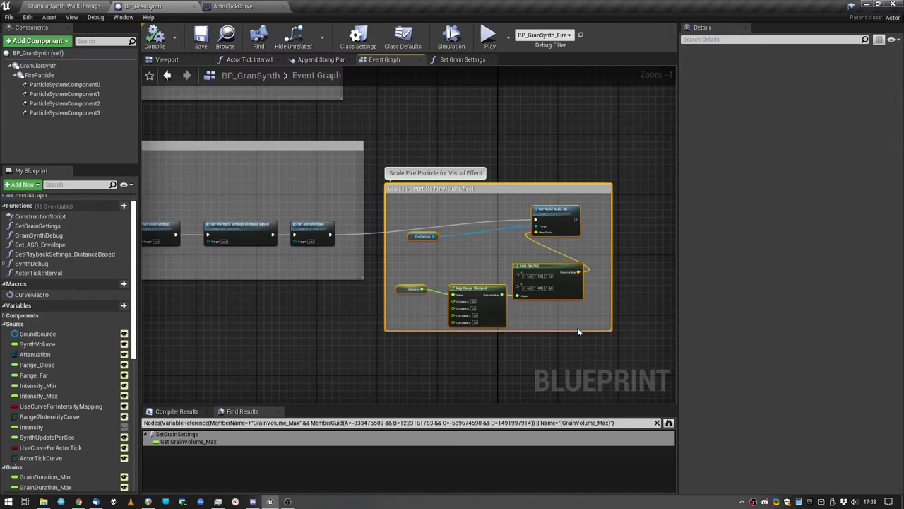
key("Delete")
Remove FireParticle and the four ParticleSystemComponent entries from the blueprint's components, and compile the blueprint.
right_click_drag(255, 174, 454, 229)
left_click(35, 75)
key("Delete")
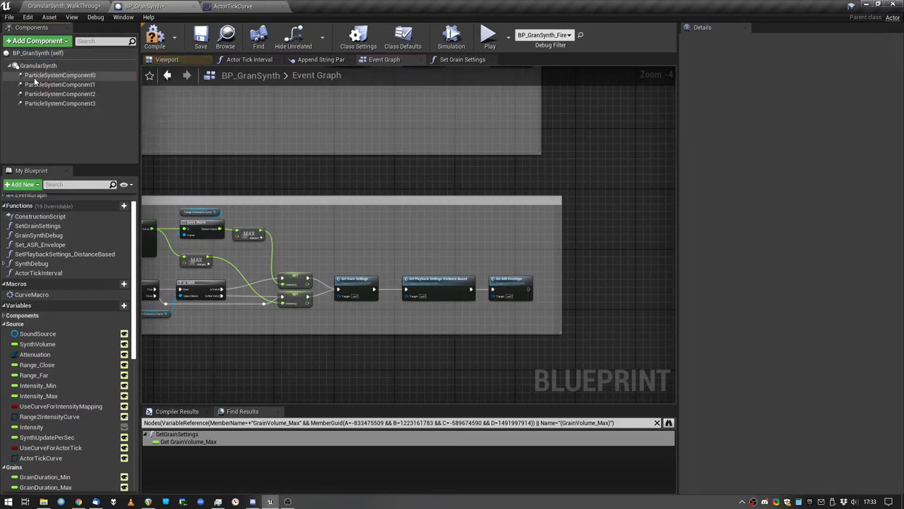
left_click(74, 104, "shift")
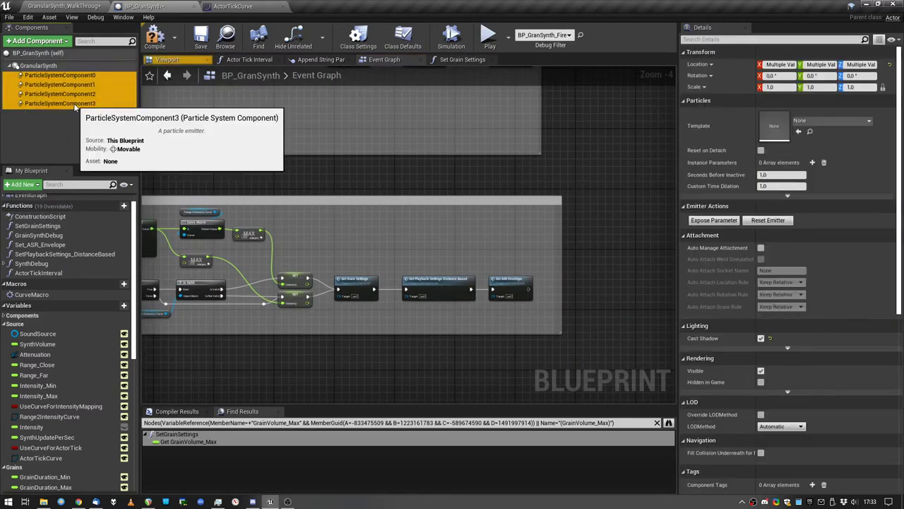
key("Delete")
right_click_drag(231, 152, 477, 164)
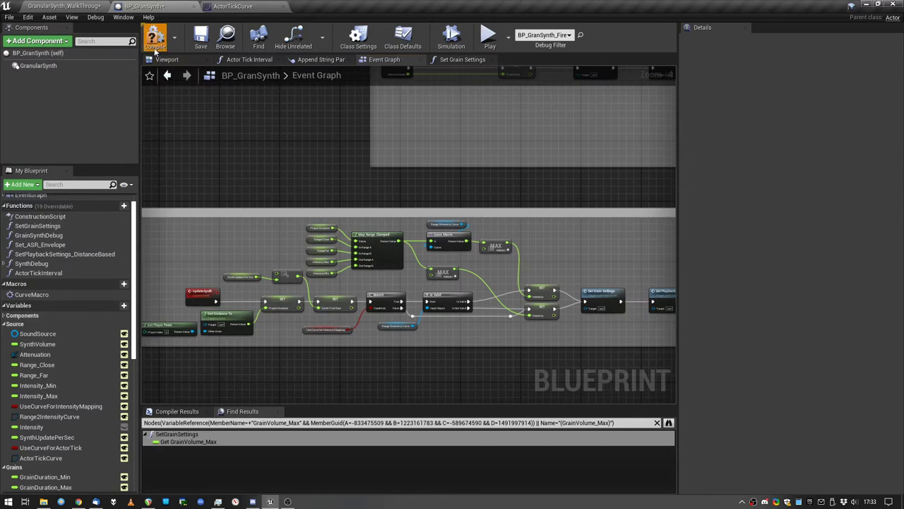
left_click(155, 48)
Search the addable components for "gran" to locate the Granular Synth component.
scroll(266, 145, "down", 6)
scroll(382, 182, "up", 6)
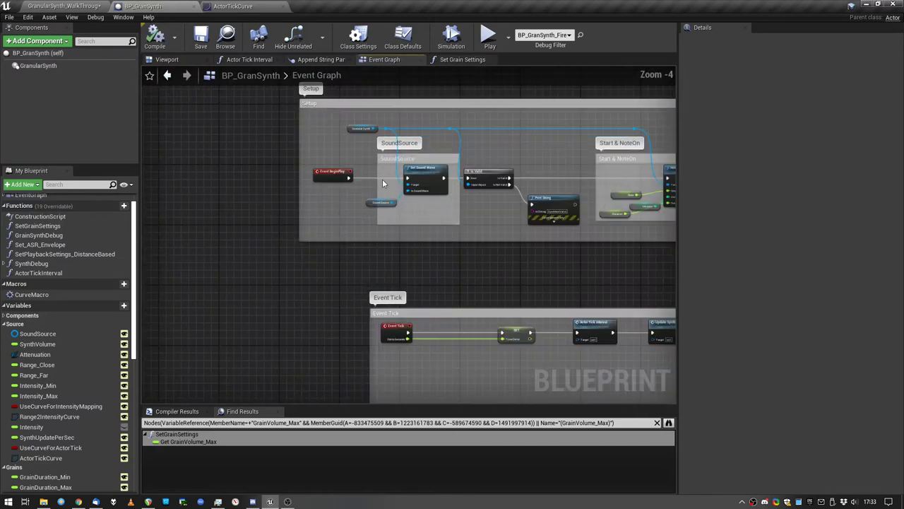
scroll(383, 184, "up", 2)
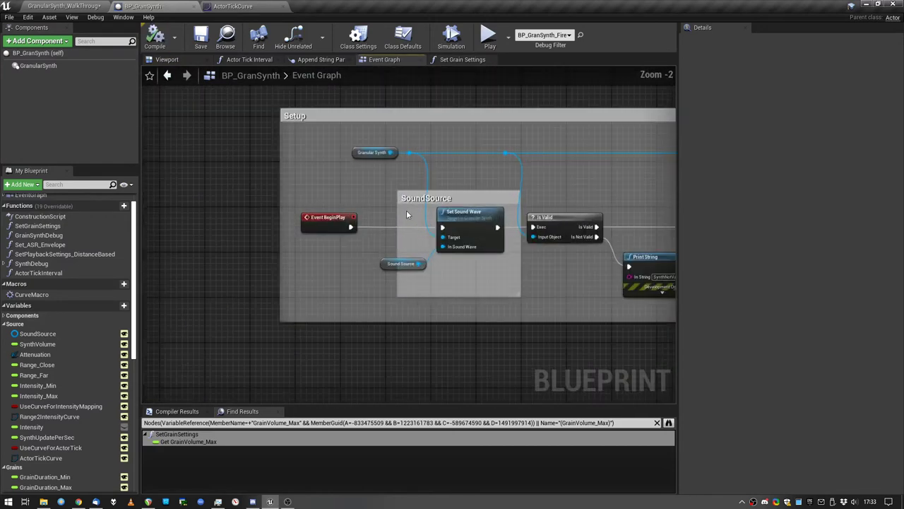
left_click(48, 43)
type("gran")
key("Return")
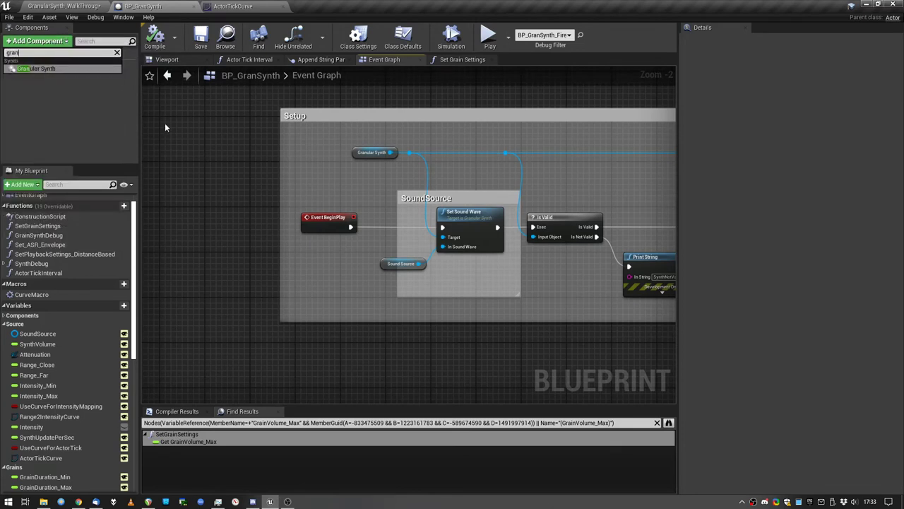
Examine the Setup nodes from Event BeginPlay through Set Sound Wave and Is Valid to Note On, plus the Attenuation variable's details.
right_click_drag(368, 169, 278, 177)
left_click(245, 224)
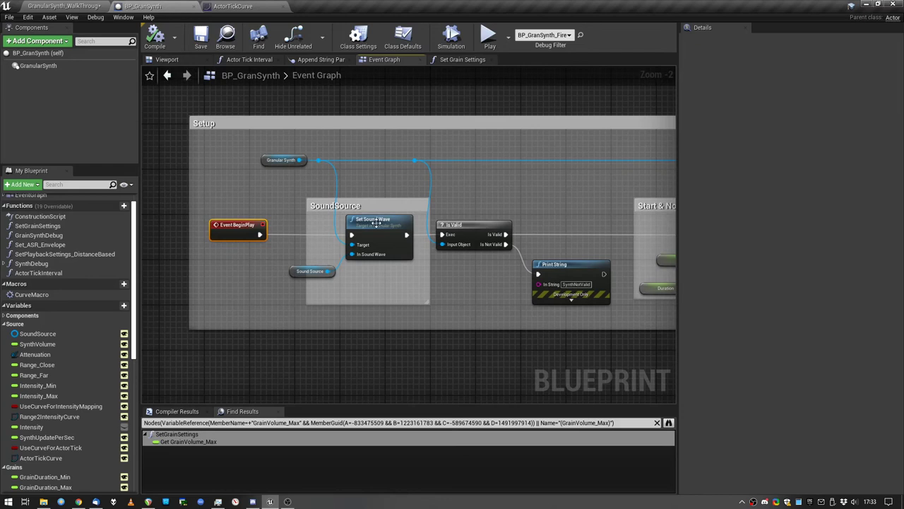
left_click_drag(254, 146, 320, 184)
left_click(264, 187)
left_click(300, 273)
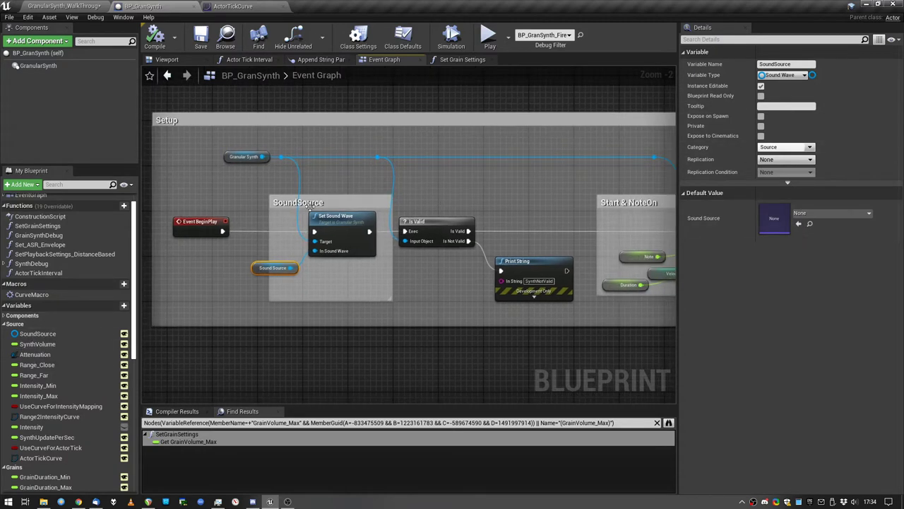
right_click_drag(359, 221, 264, 218)
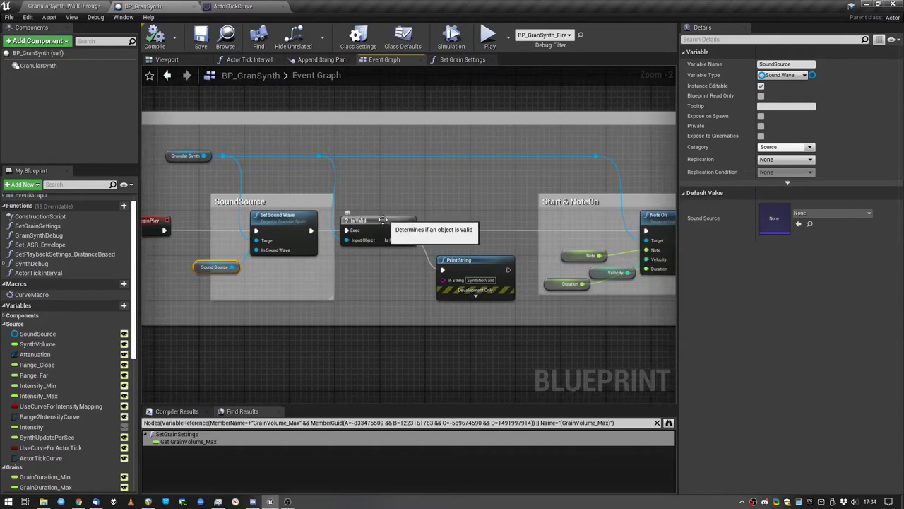
left_click(362, 219)
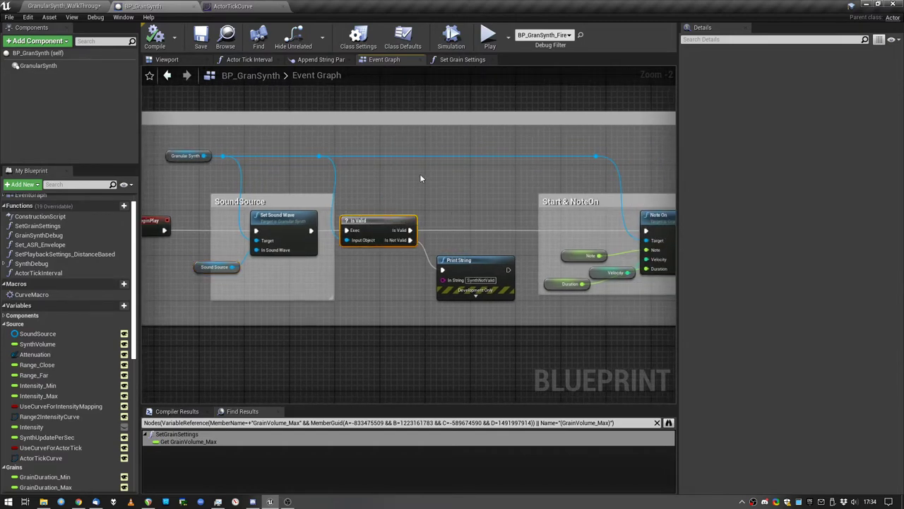
right_click_drag(419, 178, 392, 203)
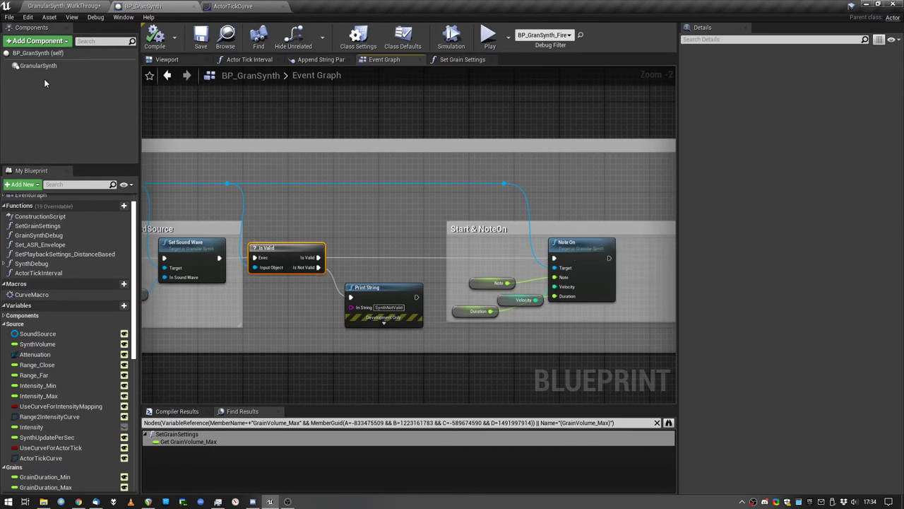
left_click(34, 354)
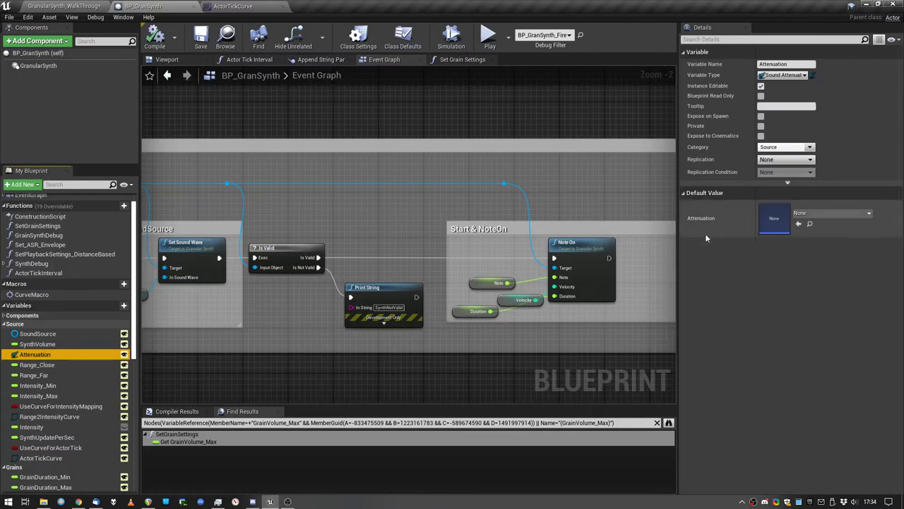
Look up the GranularSynth component's activation settings by filtering its details with "act", and clear the filter.
scroll(409, 206, "down", 2)
scroll(339, 215, "up", 2)
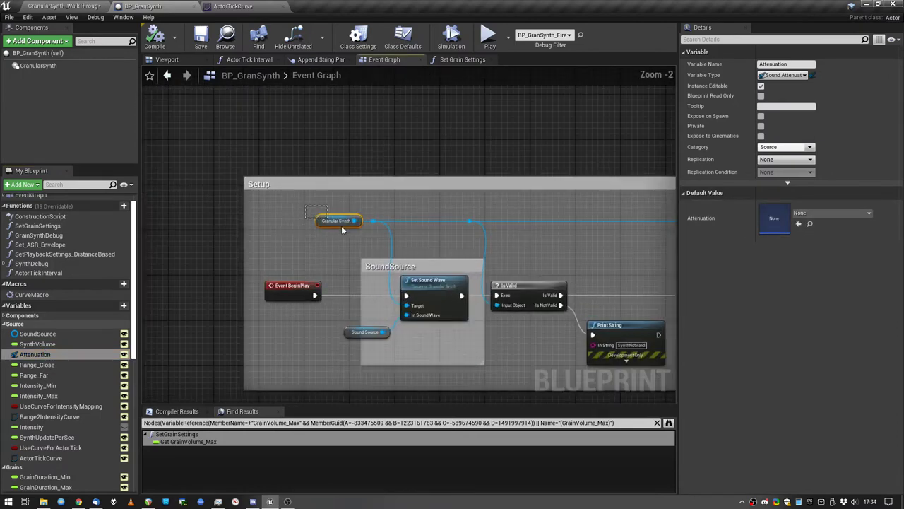
left_click(339, 220)
left_click(53, 65)
left_click(770, 40)
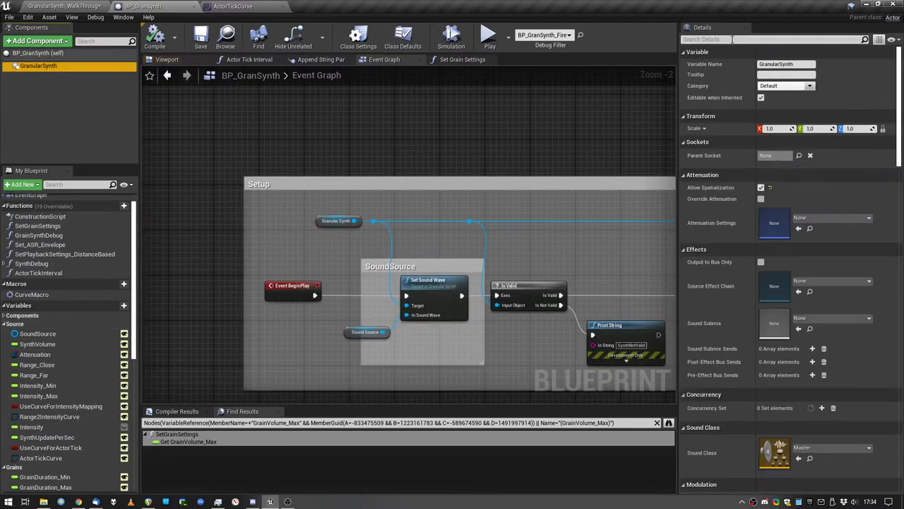
type("act")
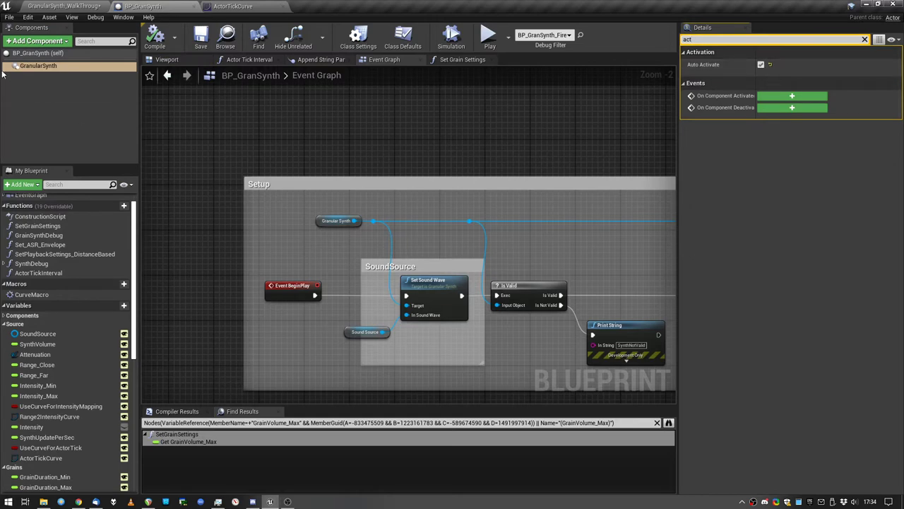
left_click(864, 40)
scroll(521, 225, "down", 2)
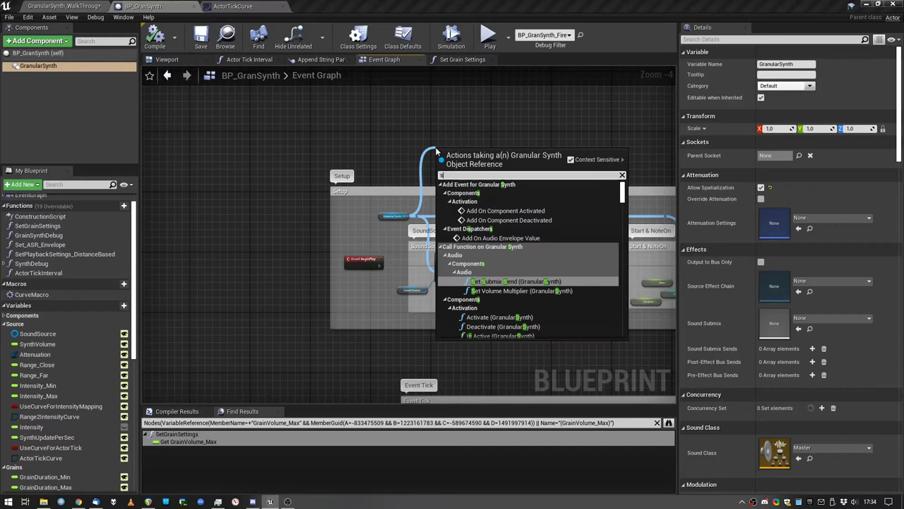
Try adding a Set Attenuation Settings node from the Granular Synth reference above the Setup comment, and delete it.
type("et atte")
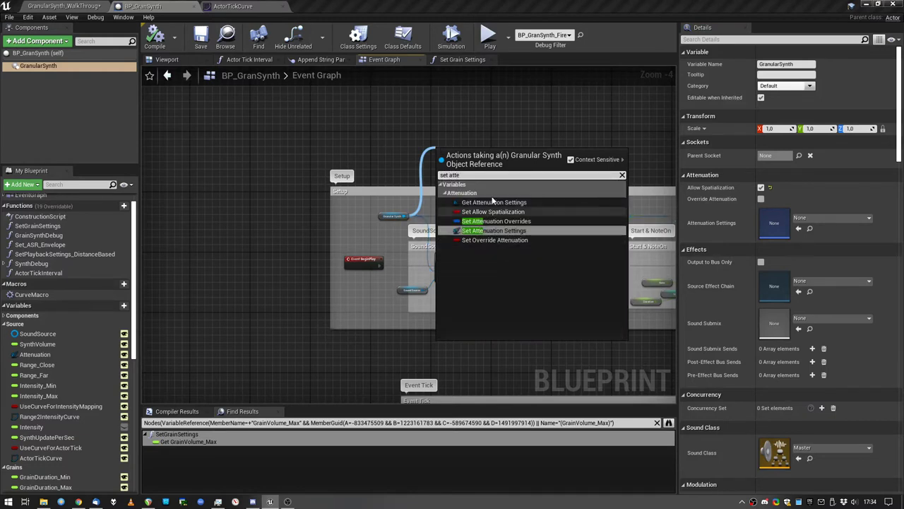
left_click(494, 230)
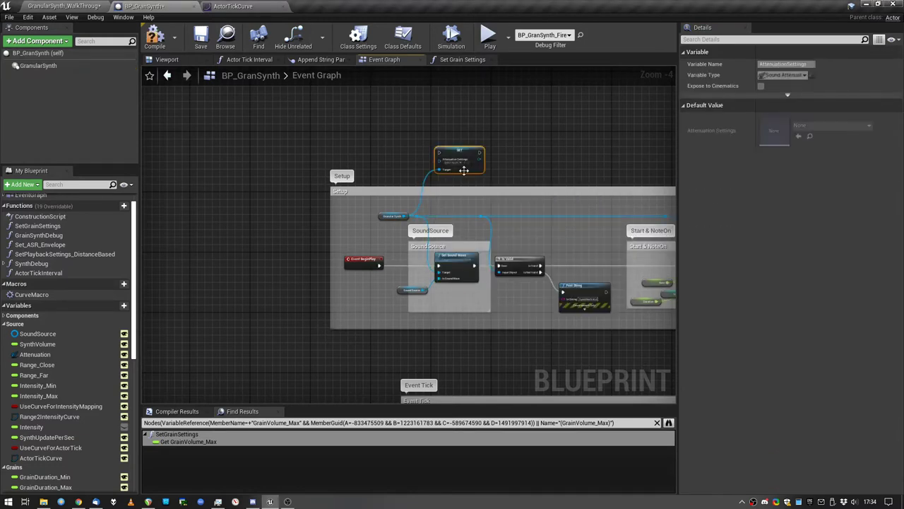
scroll(464, 170, "up", 3)
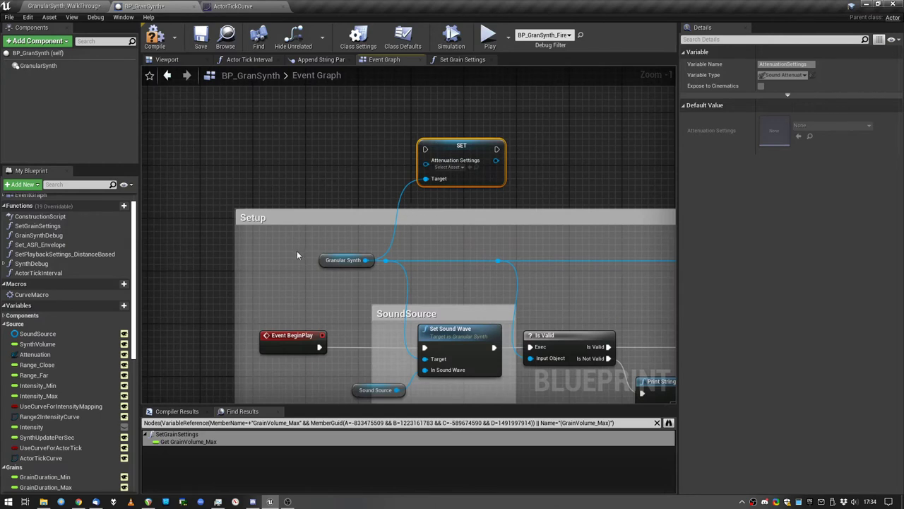
key("Delete")
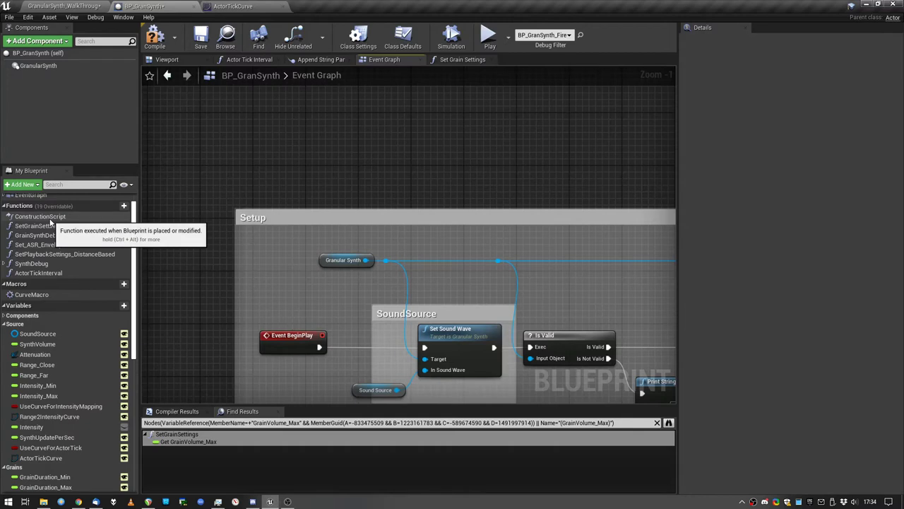
Open the Construction Script and examine how the Attenuation variable is assigned to the Granular Synth's attenuation settings.
scroll(329, 187, "down", 5)
right_click_drag(416, 235, 396, 198)
right_click_drag(356, 289, 448, 216)
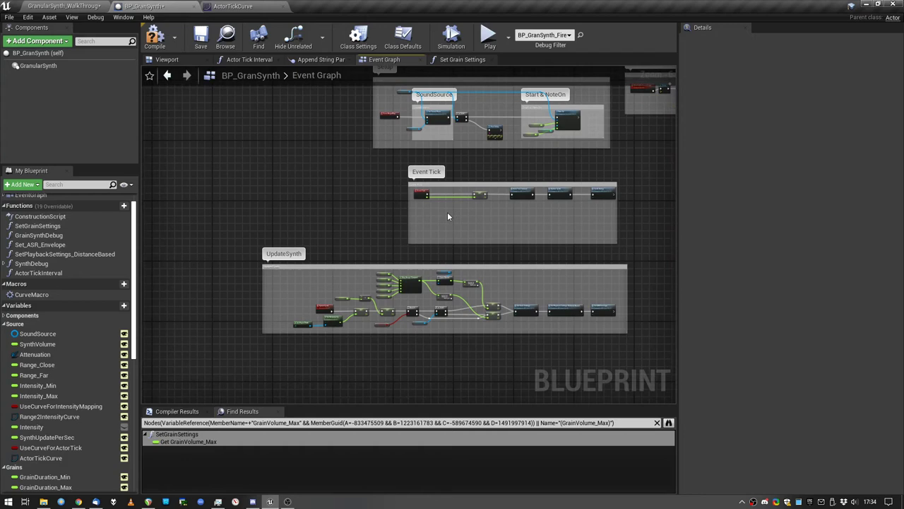
right_click_drag(448, 146, 460, 242)
scroll(448, 193, "up", 4)
right_click_drag(401, 144, 442, 212)
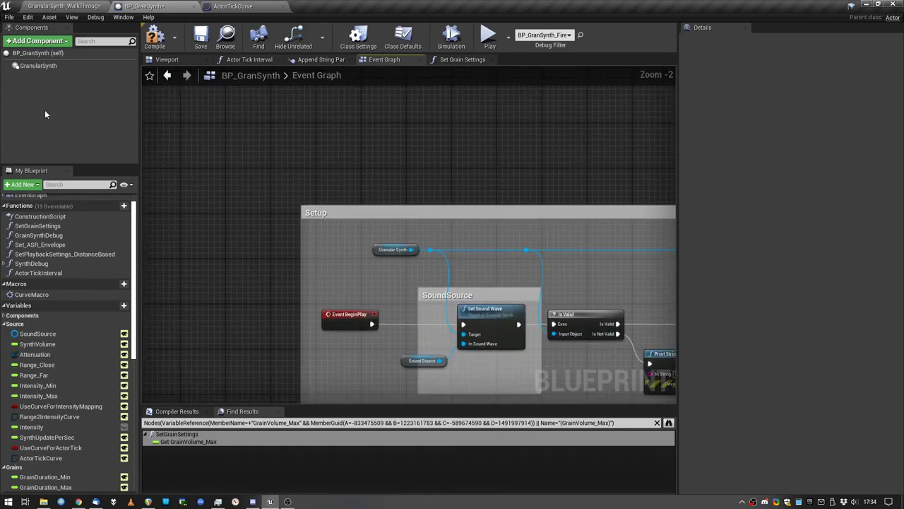
double_click(42, 216)
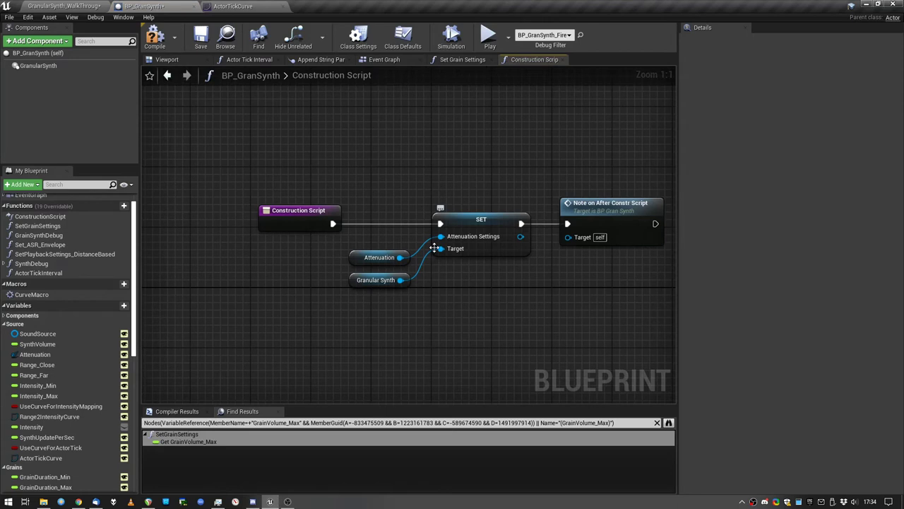
left_click_drag(381, 197, 500, 335)
left_click(497, 330)
right_click_drag(617, 201, 554, 228)
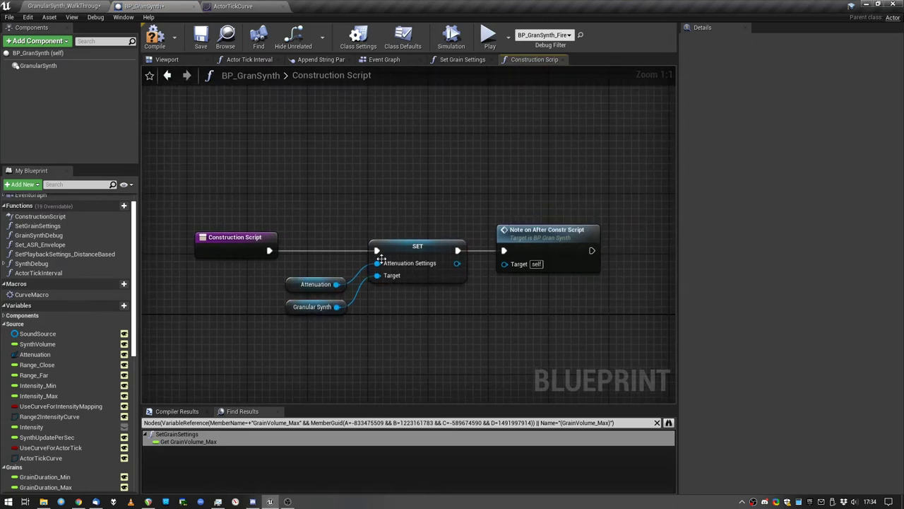
Follow the Note on After Constr Script call to its custom event and examine the Delay, Set Sound Wave and Note On nodes.
double_click(534, 234)
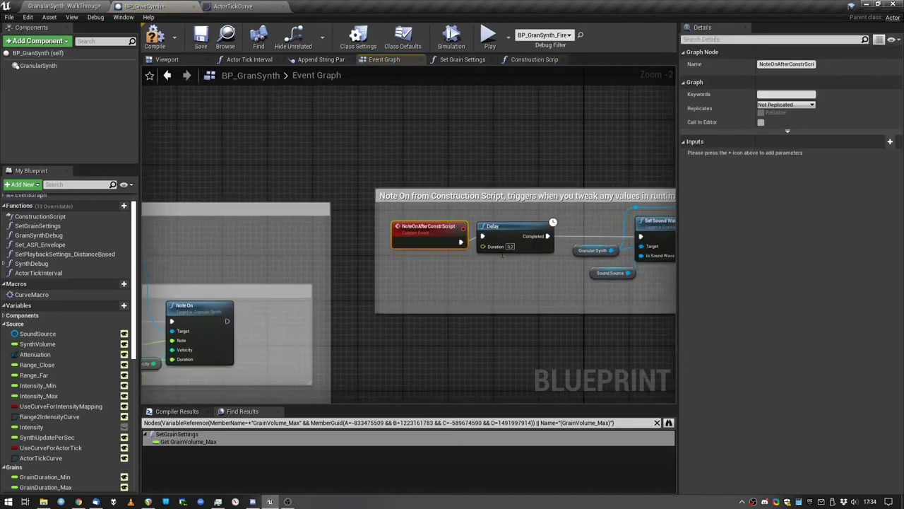
scroll(418, 278, "down", 2)
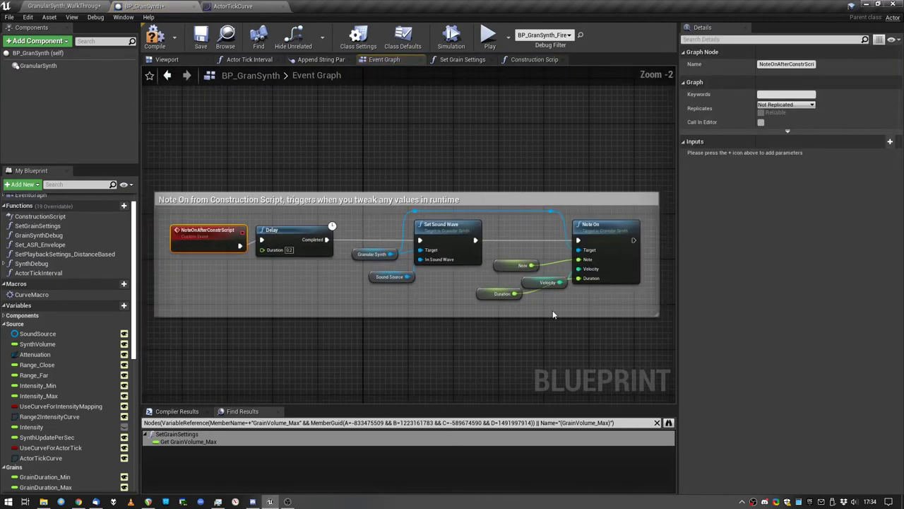
left_click_drag(630, 291, 363, 224)
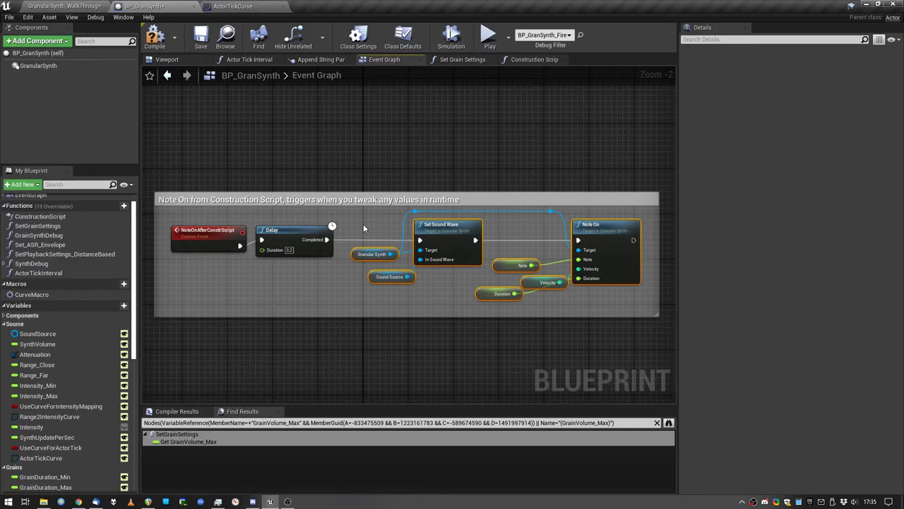
In the Event Tick section, move the Set Time Delta node closer to Event Tick and shift the Actor Tick Interval node slightly toward it.
scroll(373, 230, "down", 3)
right_click_drag(175, 349, 327, 276)
scroll(484, 249, "up", 2)
scroll(562, 229, "down", 2)
right_click_drag(193, 376, 410, 283)
scroll(413, 272, "up", 1)
right_click_drag(361, 269, 377, 268)
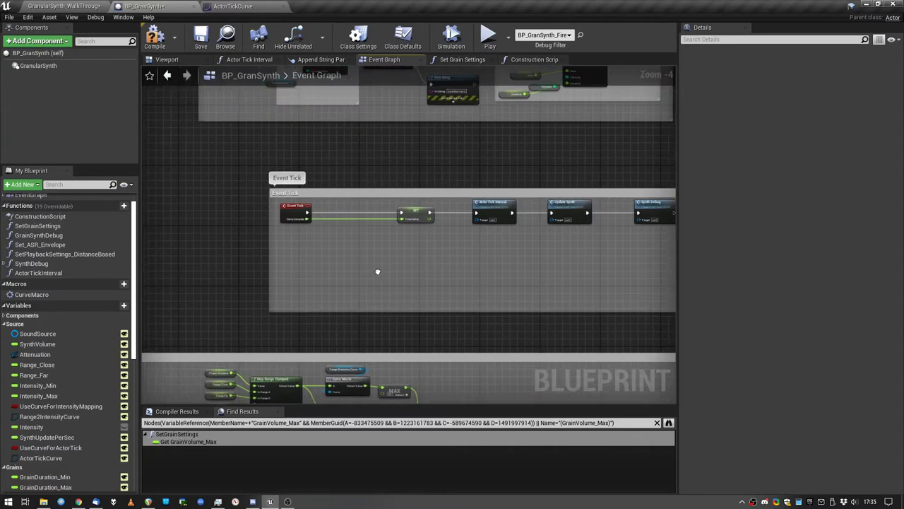
scroll(432, 269, "down", 4)
scroll(414, 250, "up", 5)
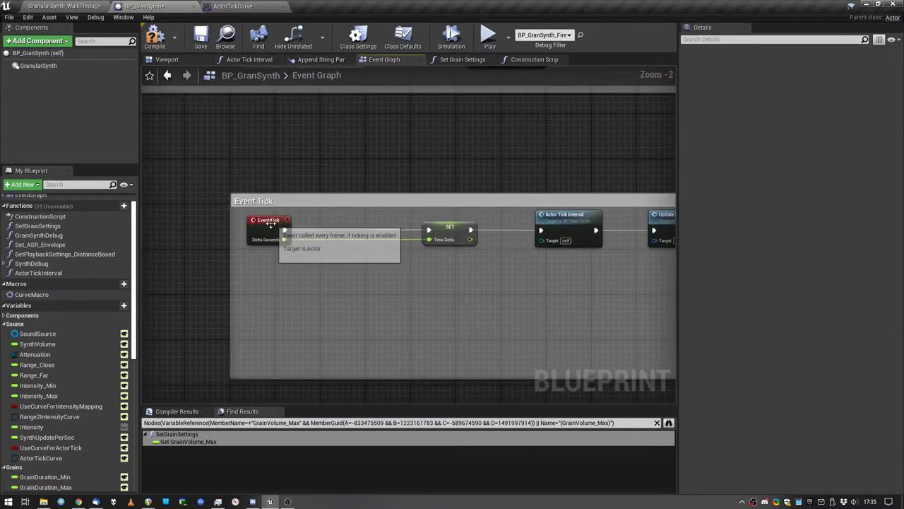
right_click_drag(338, 271, 287, 287)
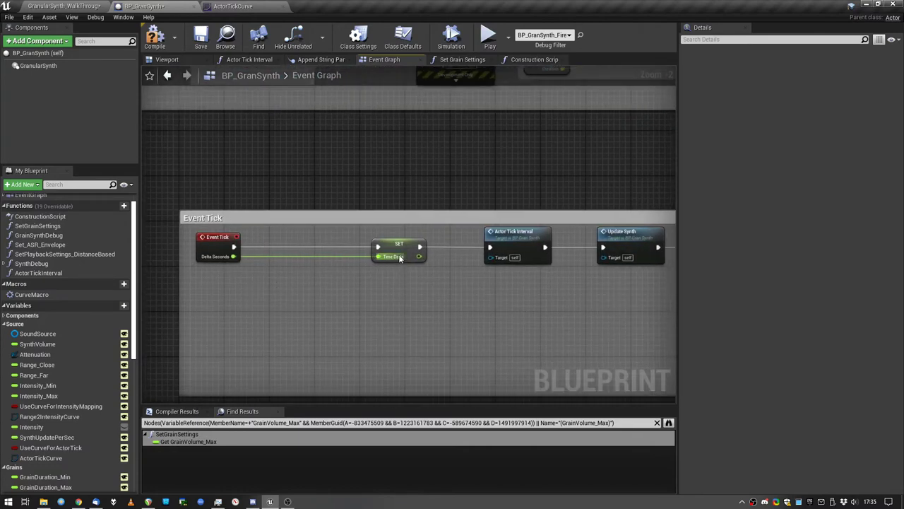
left_click_drag(399, 259, 347, 265)
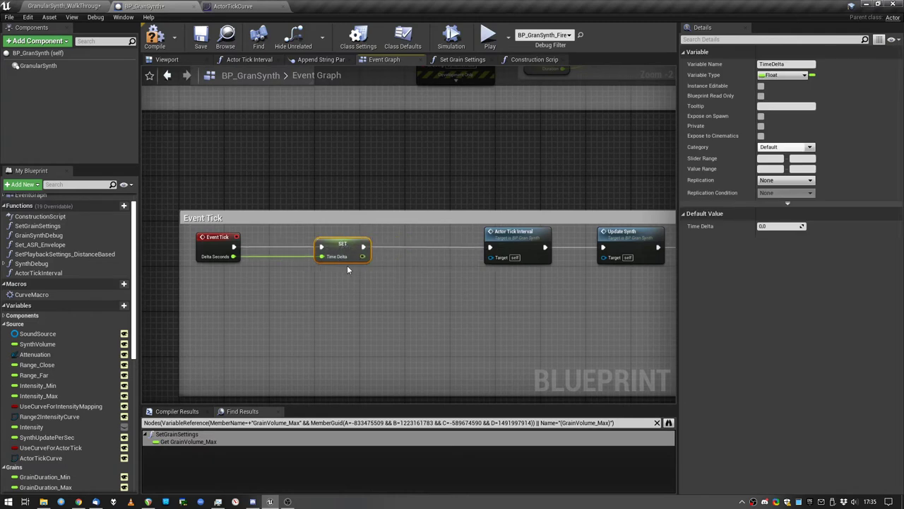
right_click_drag(481, 287, 410, 292)
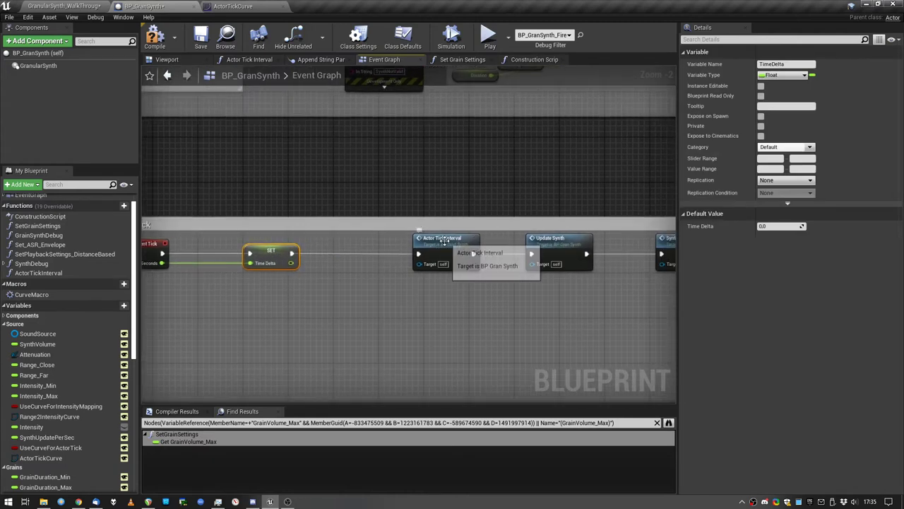
left_click_drag(444, 240, 425, 244)
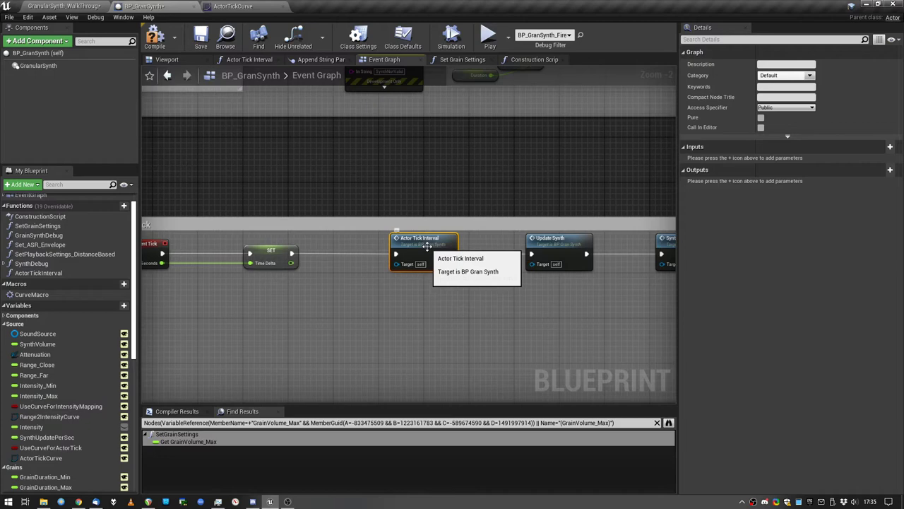
Open the Actor Tick Interval function and examine its Use Curve for Actor Tick branch, attenuation falloff distance and Map Range Clamped nodes.
double_click(431, 245)
scroll(473, 275, "down", 5)
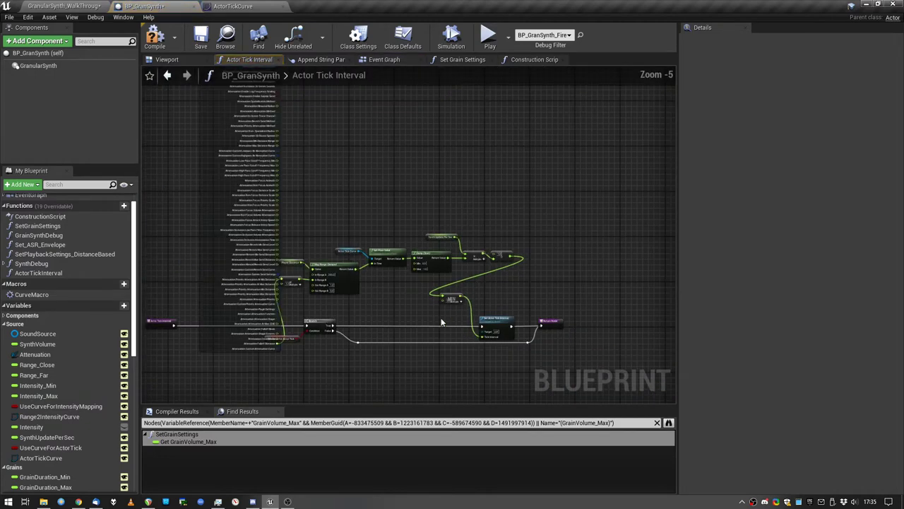
right_click_drag(413, 322, 466, 286)
scroll(460, 285, "up", 3)
right_click_drag(407, 289, 456, 253)
left_click(260, 284)
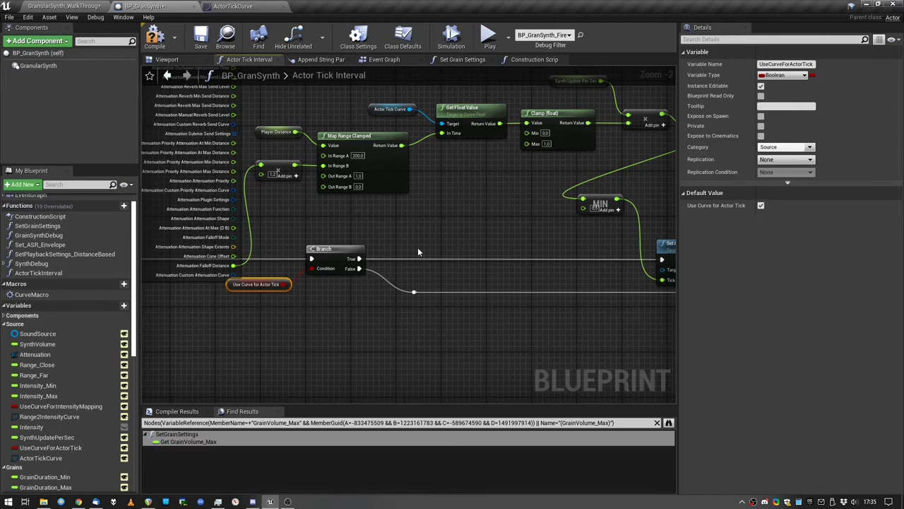
right_click_drag(453, 209, 425, 238)
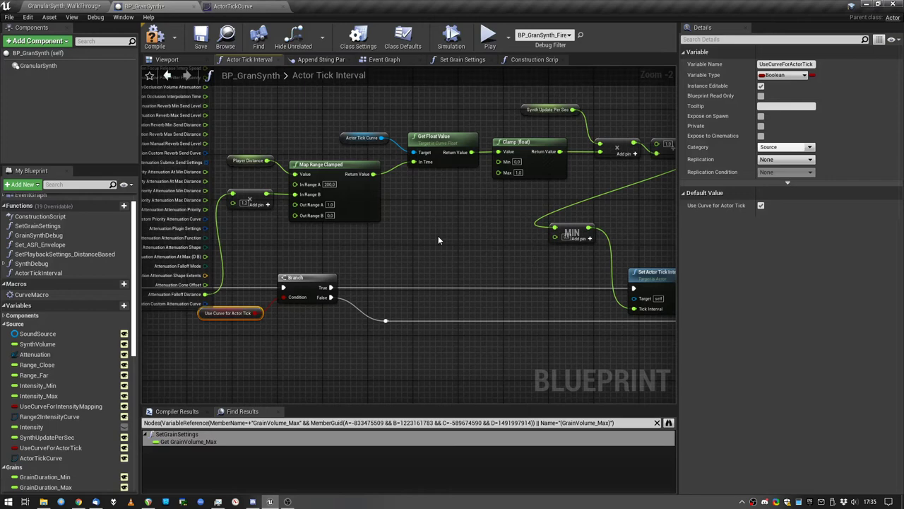
scroll(439, 240, "down", 3)
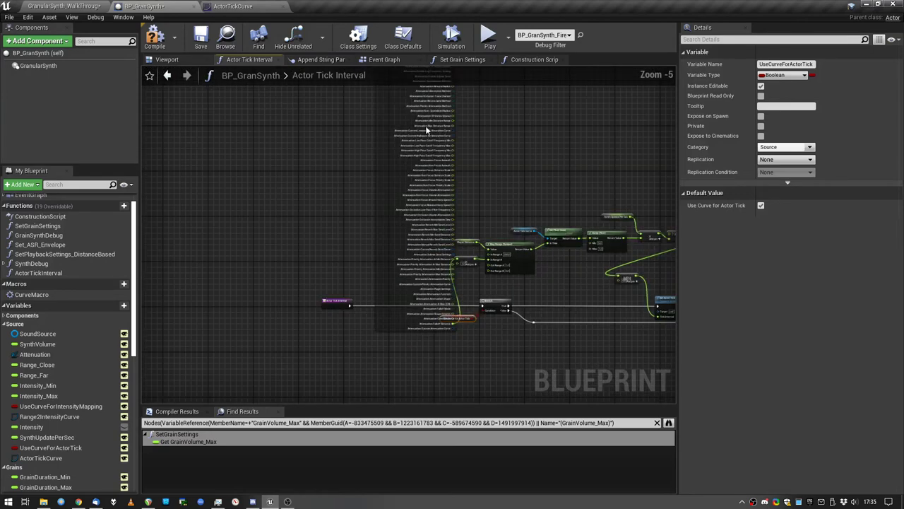
scroll(439, 245, "up", 3)
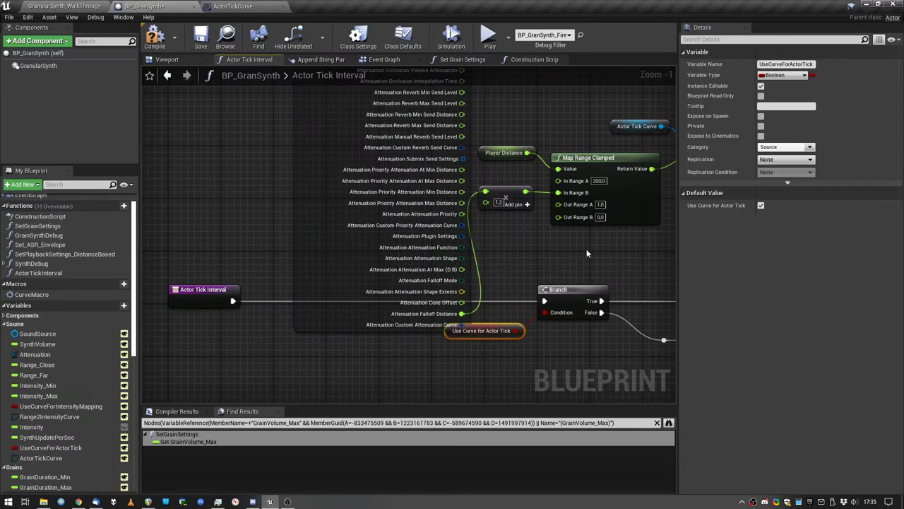
scroll(431, 167, "up", 1)
View the curve asset assigned to Actor Tick Curve, close it, and inspect the nodes leading to Set Actor Tick Interval.
left_click(475, 157)
double_click(772, 204)
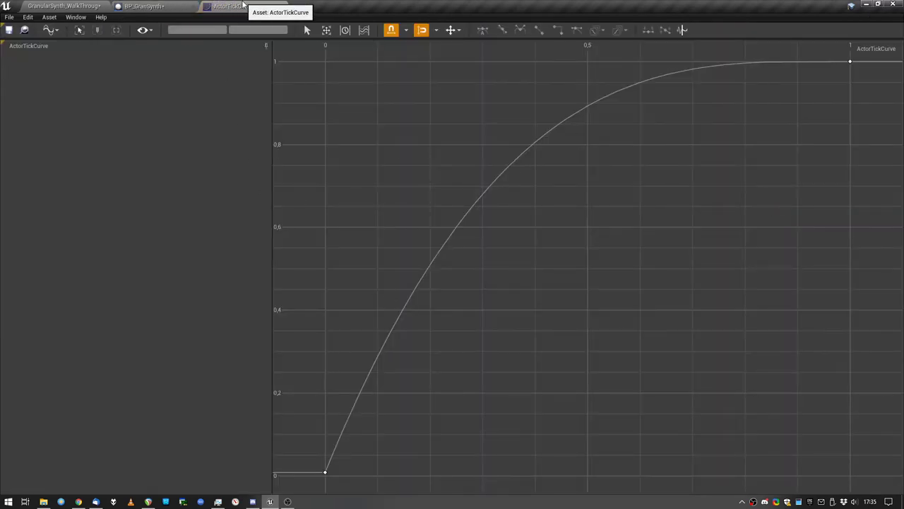
left_click(242, 6)
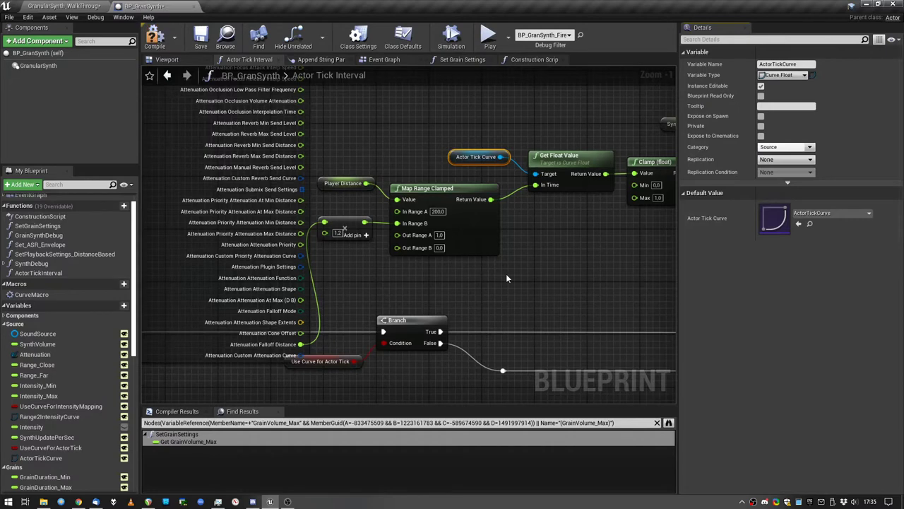
scroll(452, 272, "down", 1)
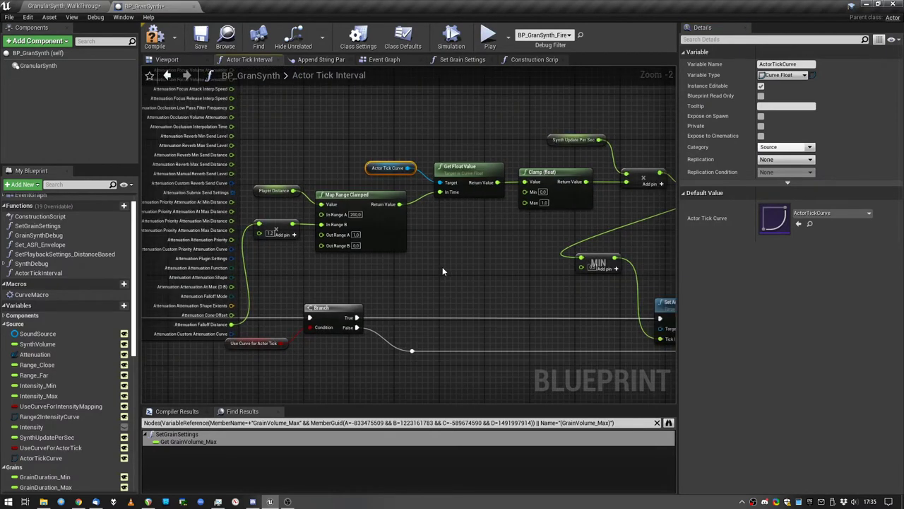
right_click_drag(443, 272, 286, 276)
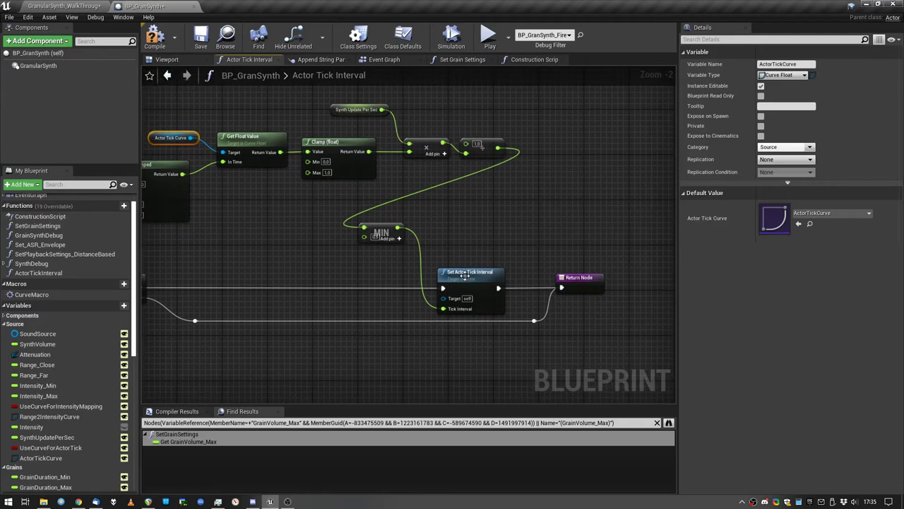
Return to the Event Graph and close all the other open graph and viewport tabs of the blueprint.
left_click(375, 59)
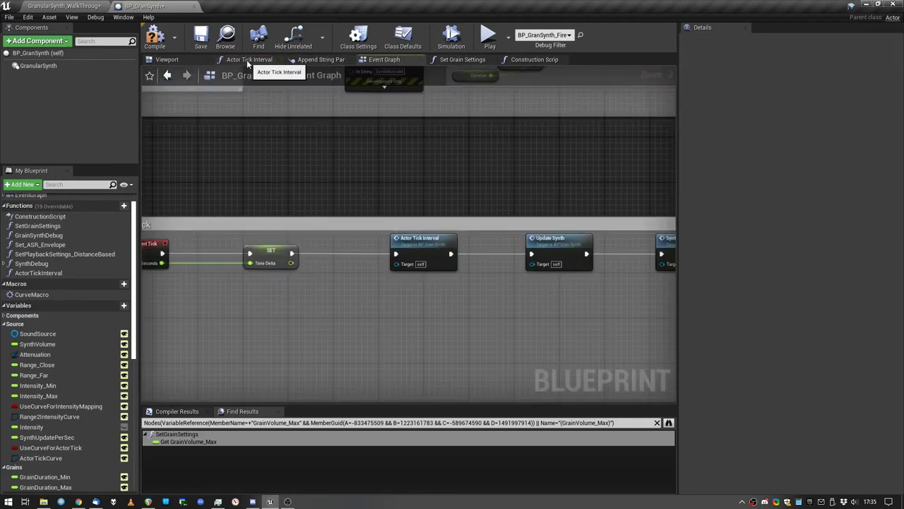
middle_click(246, 60)
middle_click(249, 60)
middle_click(315, 61)
middle_click(314, 59)
middle_click(184, 61)
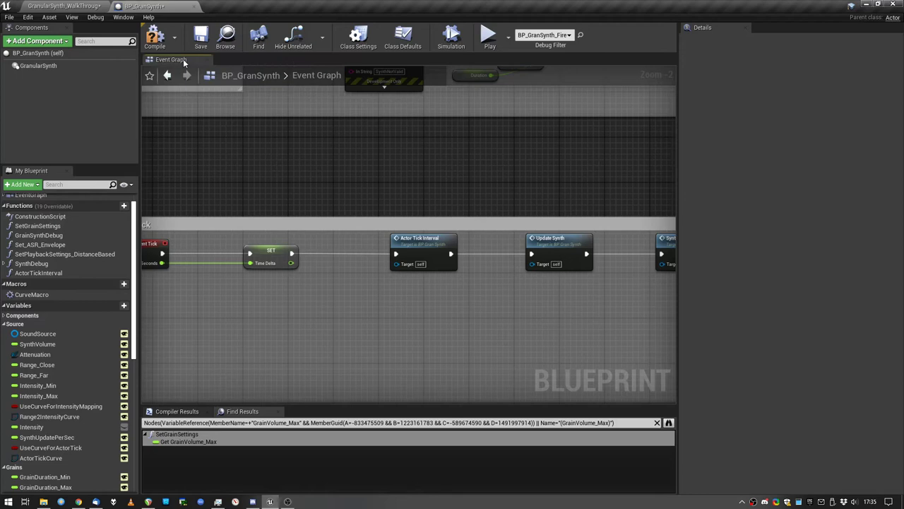
Follow the Update Synth call to its custom event and examine how Player Distance and Synth Tick Rate are set.
right_click_drag(549, 270, 422, 272)
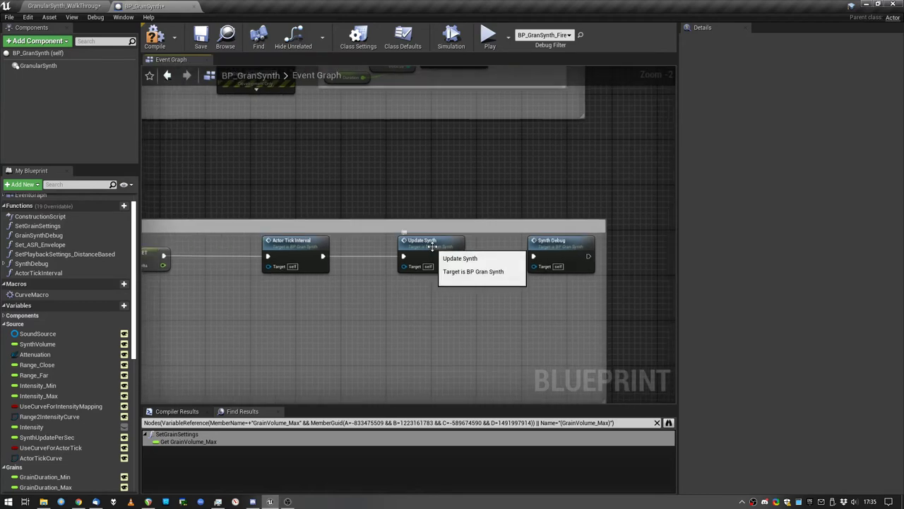
double_click(432, 247)
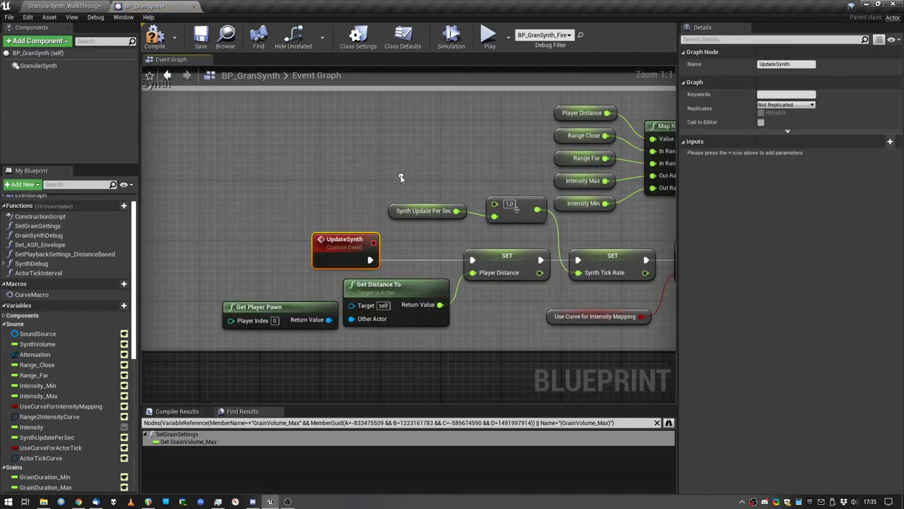
left_click_drag(232, 285, 496, 322)
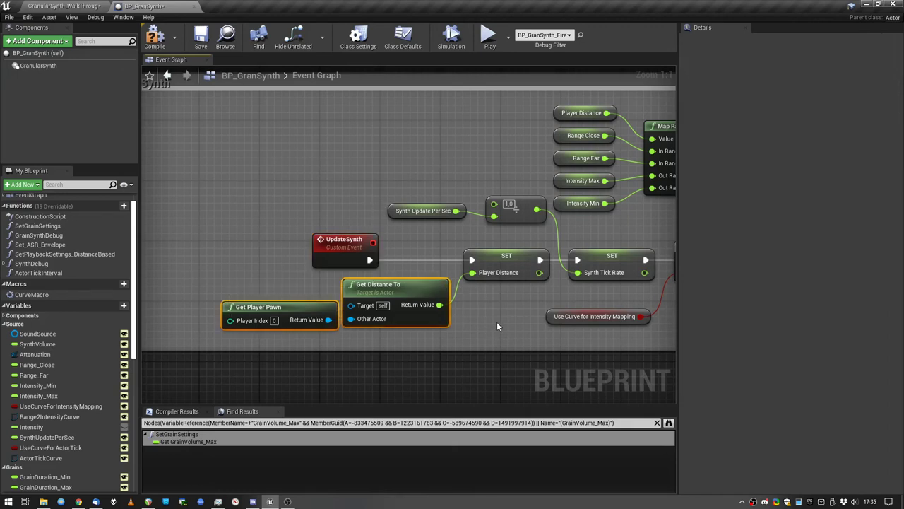
right_click_drag(495, 320, 378, 324)
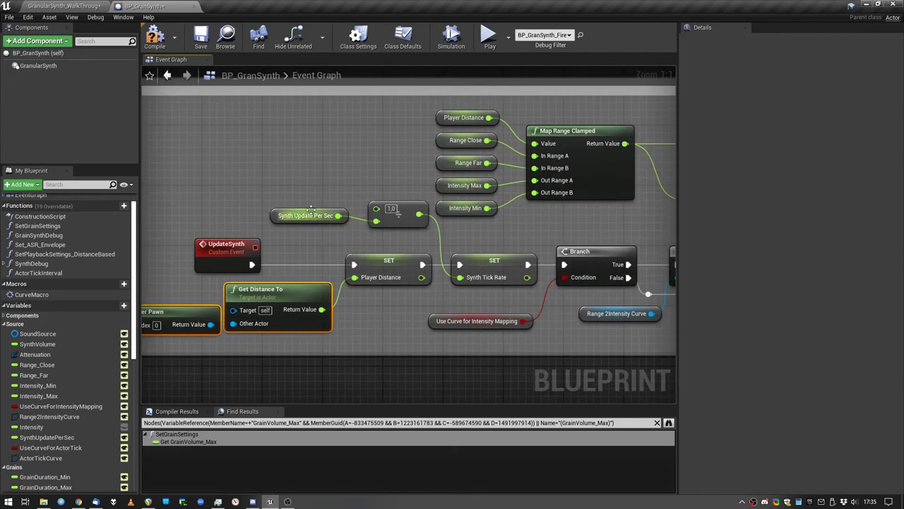
left_click_drag(278, 186, 384, 236)
left_click(488, 260)
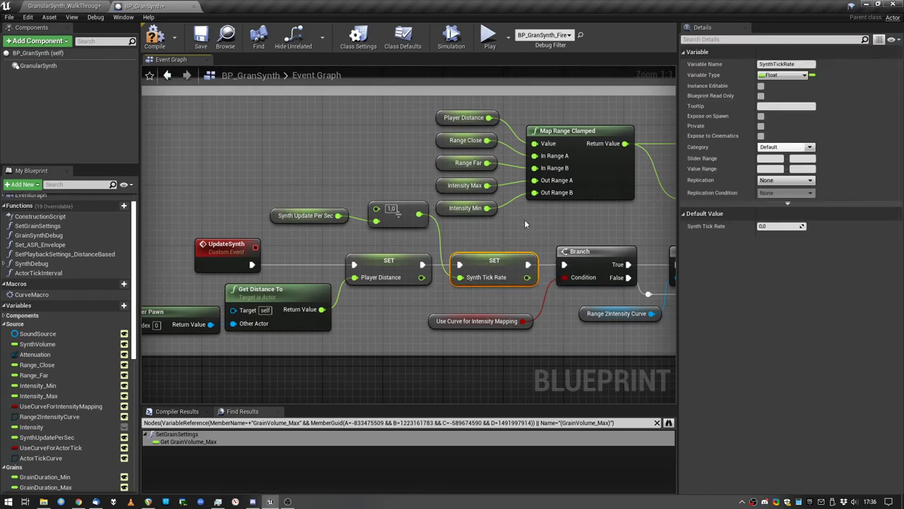
Reopen the Actor Tick Interval function from the Event Tick section to review its tick interval calculation.
scroll(525, 219, "down", 6)
scroll(421, 206, "up", 4)
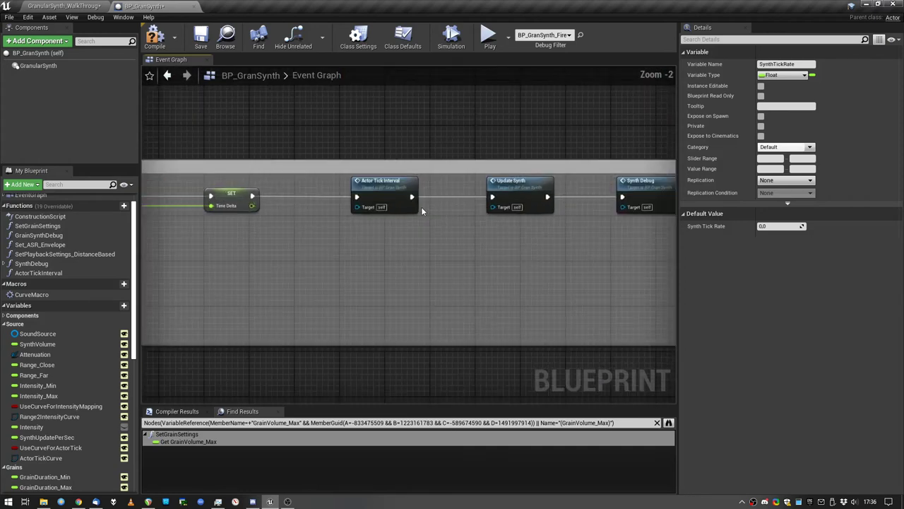
double_click(387, 187)
scroll(428, 286, "up", 4)
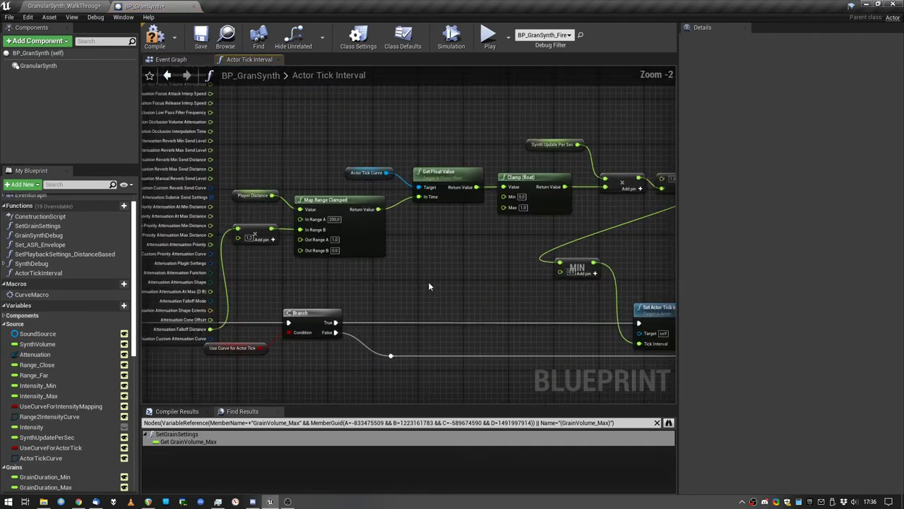
Close the Actor Tick Interval function and inspect how Synth Update Per Sec feeds Synth Tick Rate in the UpdateSynth event.
right_click_drag(527, 288, 519, 260)
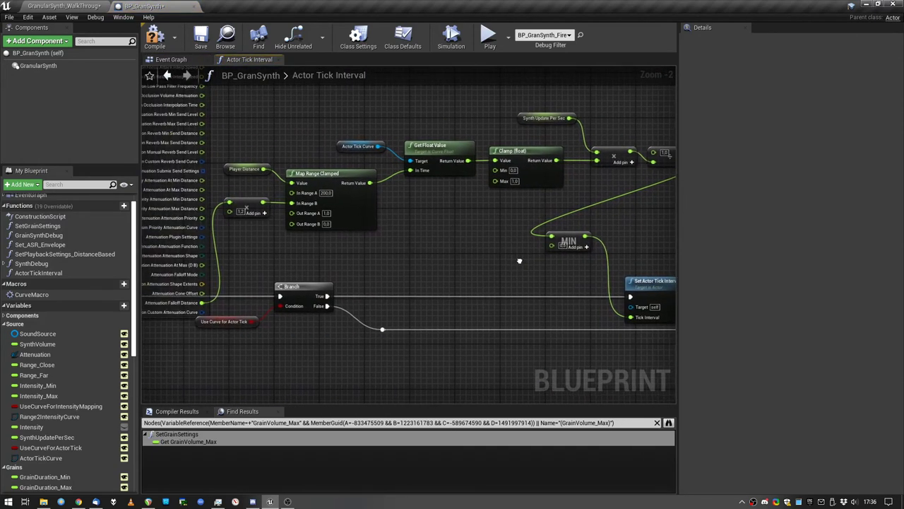
left_click(278, 59)
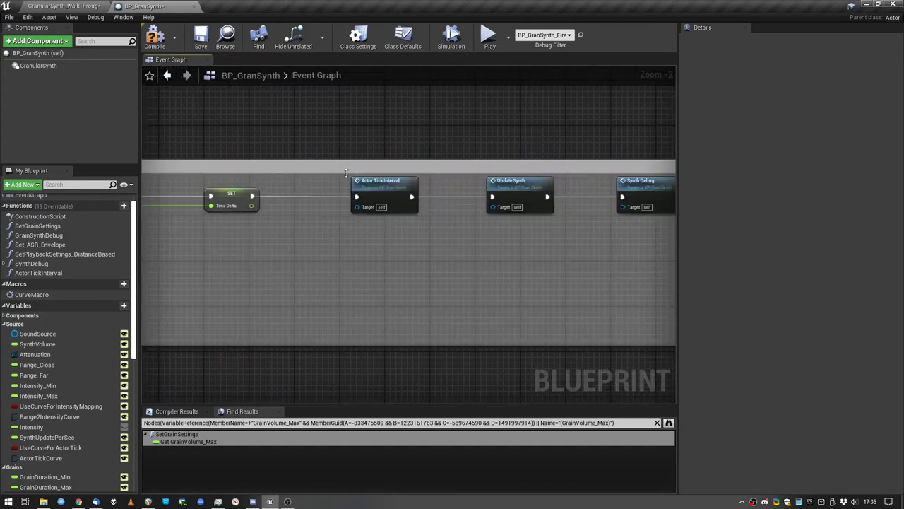
right_click_drag(275, 217, 378, 263)
scroll(378, 263, "down", 5)
right_click_drag(320, 321, 397, 217)
scroll(343, 253, "up", 7)
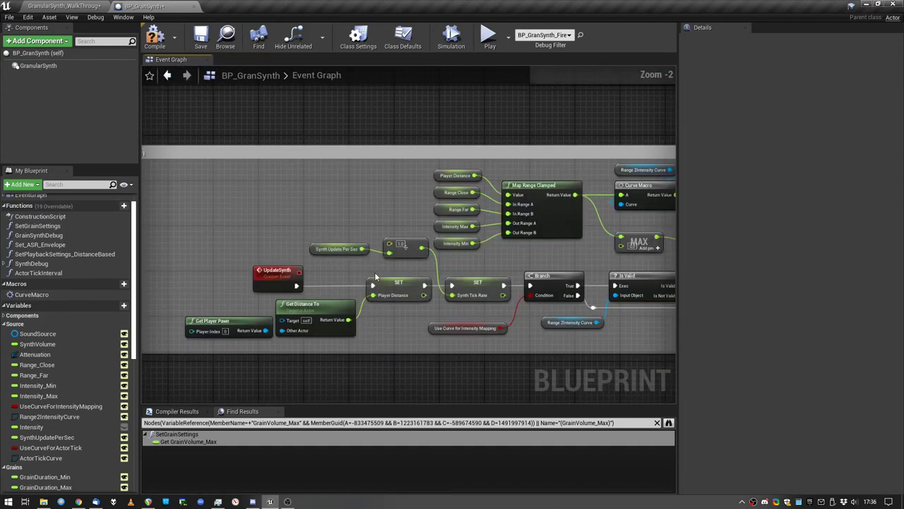
right_click_drag(445, 267, 376, 261)
left_click(260, 235)
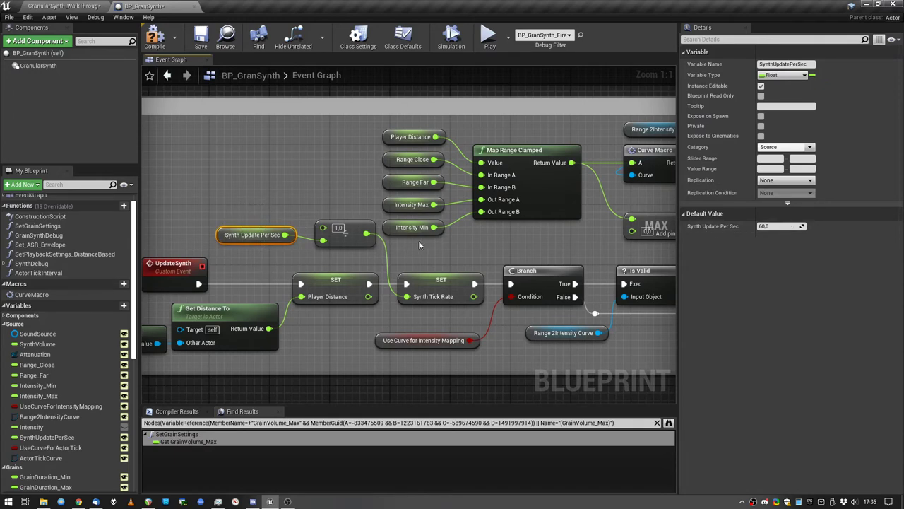
Examine UpdateSynth's Map Range Clamped node and its Player Distance, Range Close and Range Far inputs.
right_click_drag(491, 244, 416, 253)
left_click(451, 173)
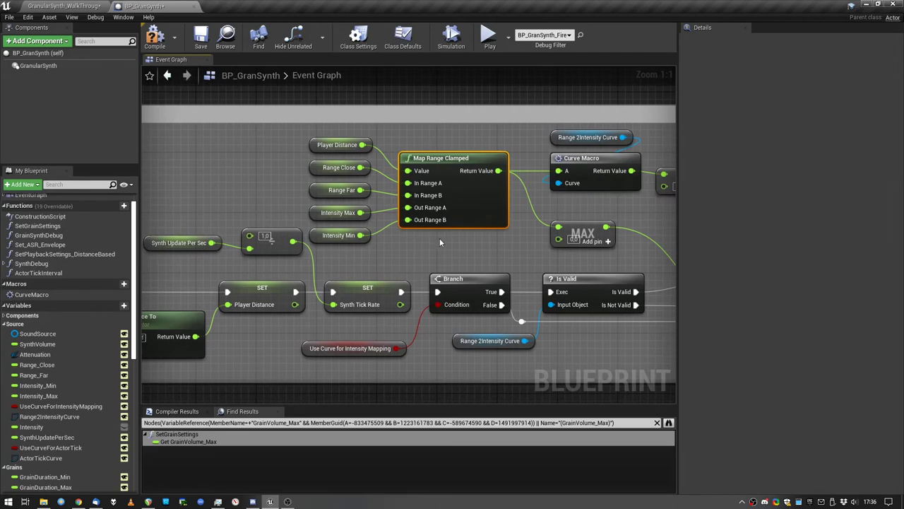
right_click_drag(440, 238, 389, 264)
left_click(293, 170)
left_click_drag(245, 179, 292, 193)
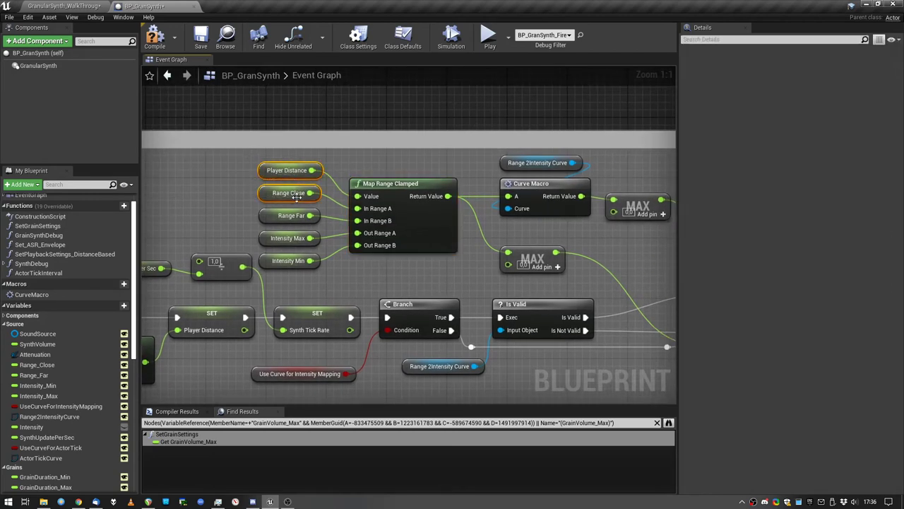
left_click(285, 217)
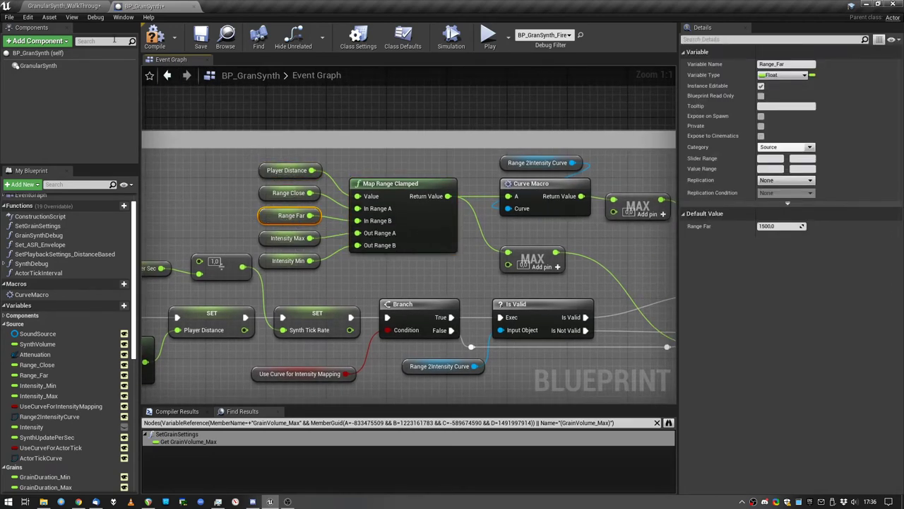
Check the Range and Intensity settings of BP_GranSynth_Fire in the level, and return to the BP_GranSynth blueprint.
left_click(88, 6)
scroll(800, 297, "down", 5)
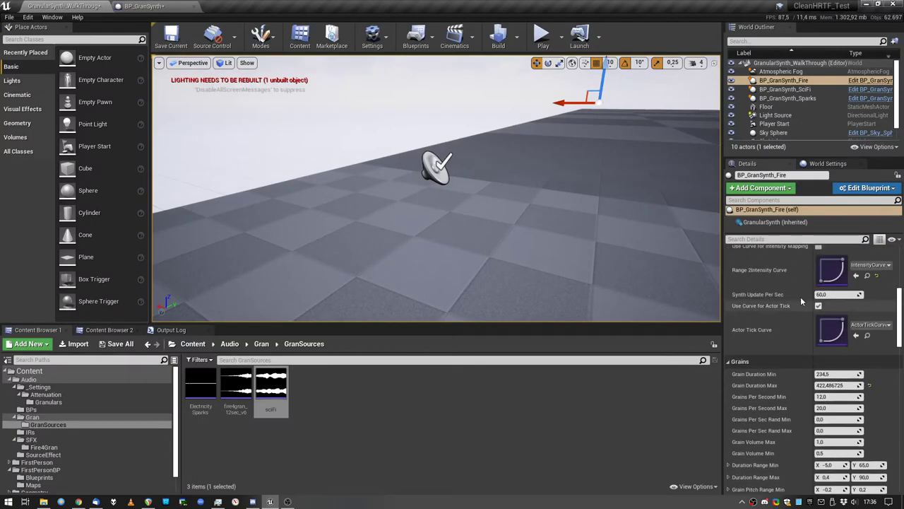
scroll(801, 297, "up", 4)
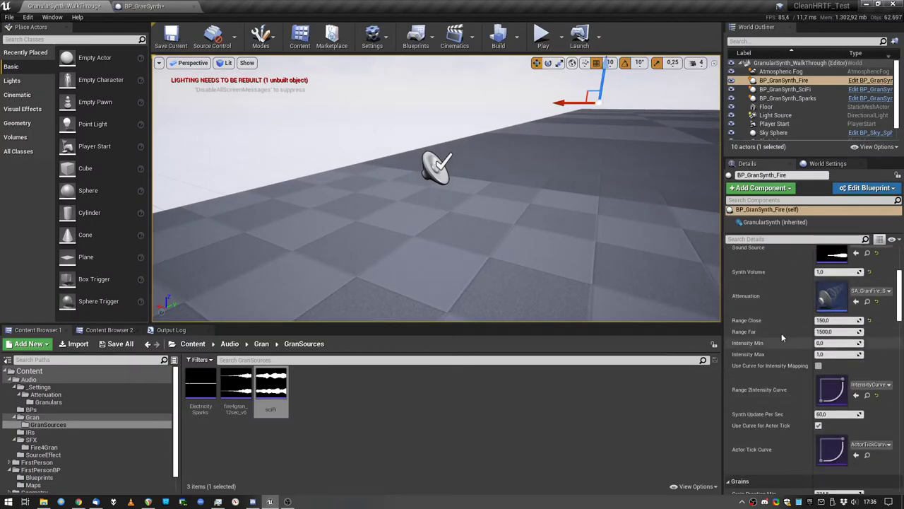
left_click(144, 6)
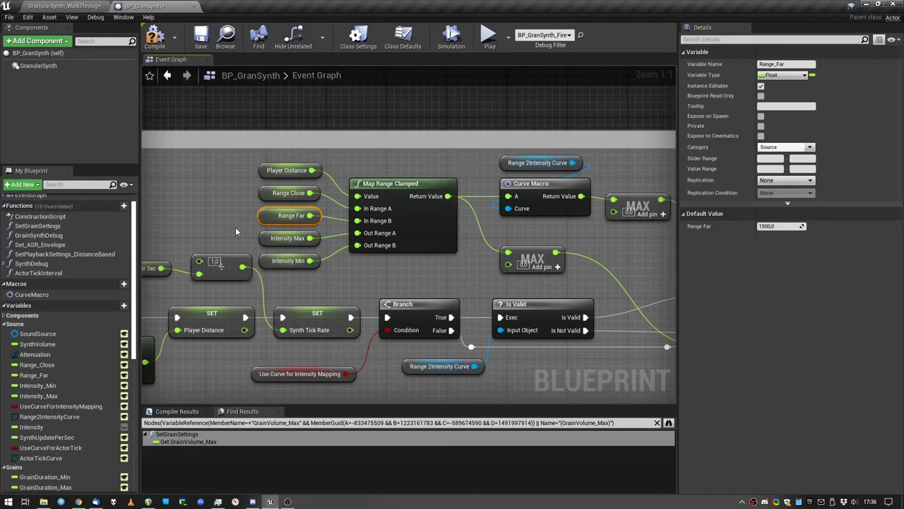
Inspect the Intensity Min input and the branch that applies Range 2Intensity Curve when Use Curve for Intensity Mapping is on.
left_click(288, 260)
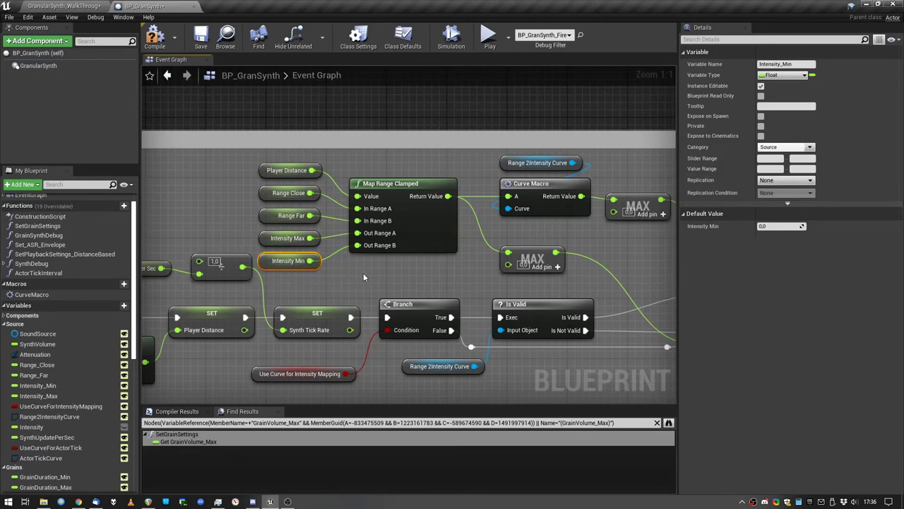
left_click(455, 286)
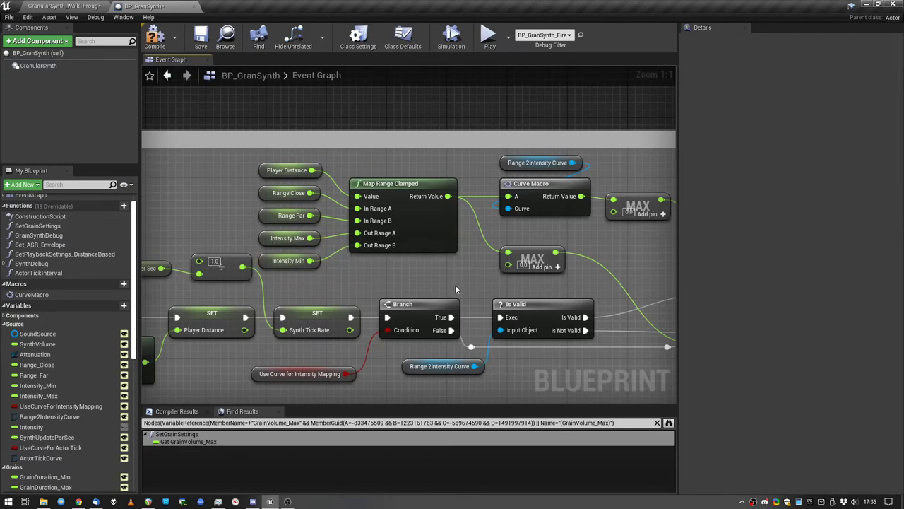
scroll(391, 263, "down", 1)
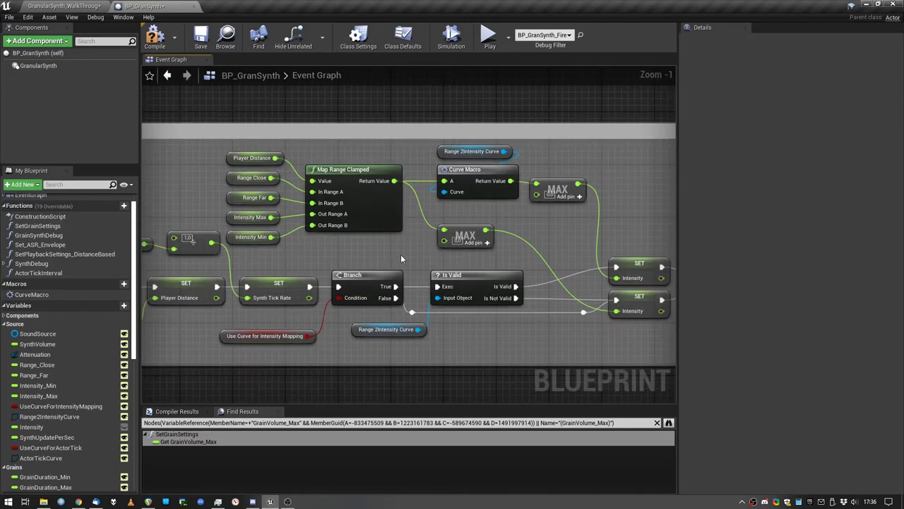
right_click_drag(401, 259, 356, 267)
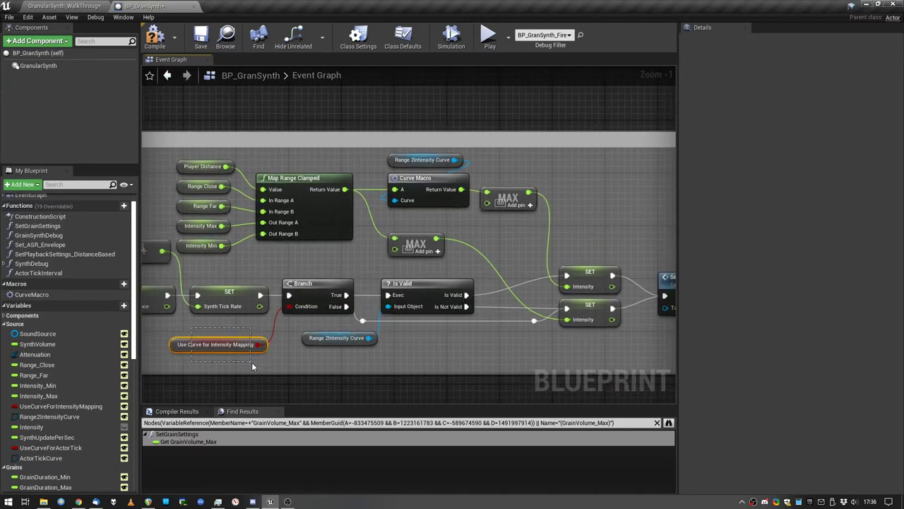
left_click(422, 159)
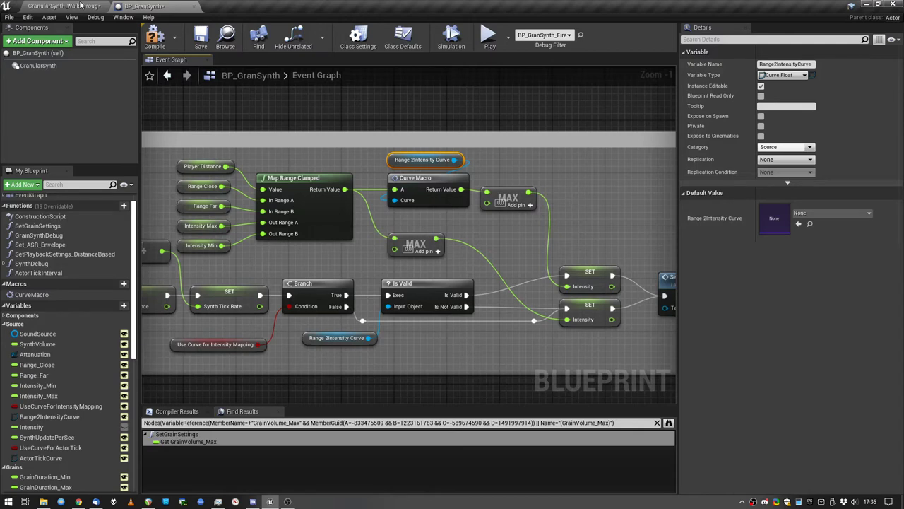
Focus the level view on BP_GranSynth_Fire, view its assigned Range 2Intensity Curve asset, and return to the level.
left_click(80, 6)
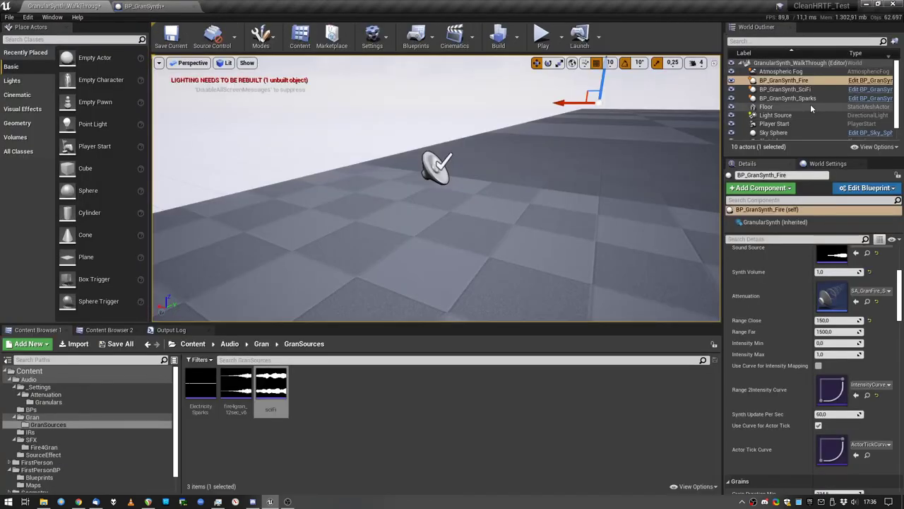
double_click(783, 80)
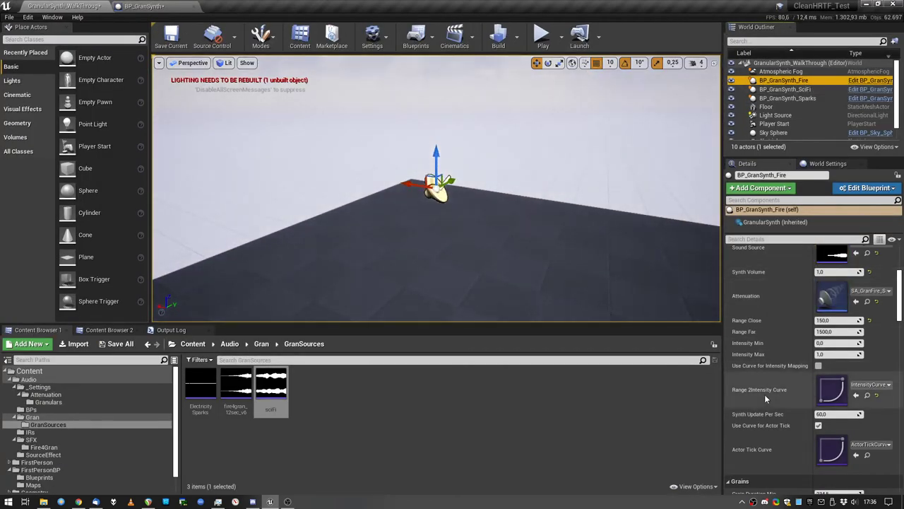
double_click(831, 387)
left_click(74, 6)
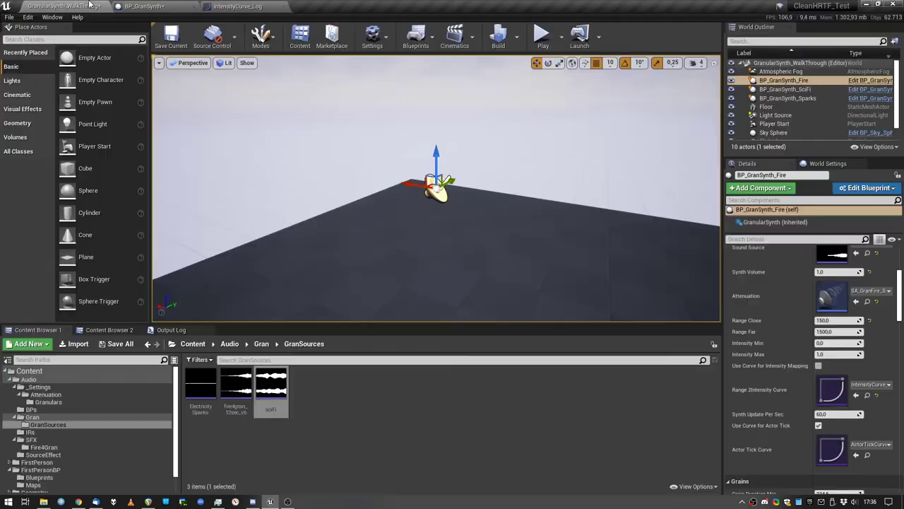
Run and stop a brief play session, and enable Debug on only the BP_GranSynth_Fire actor.
left_click(548, 39)
key("Escape")
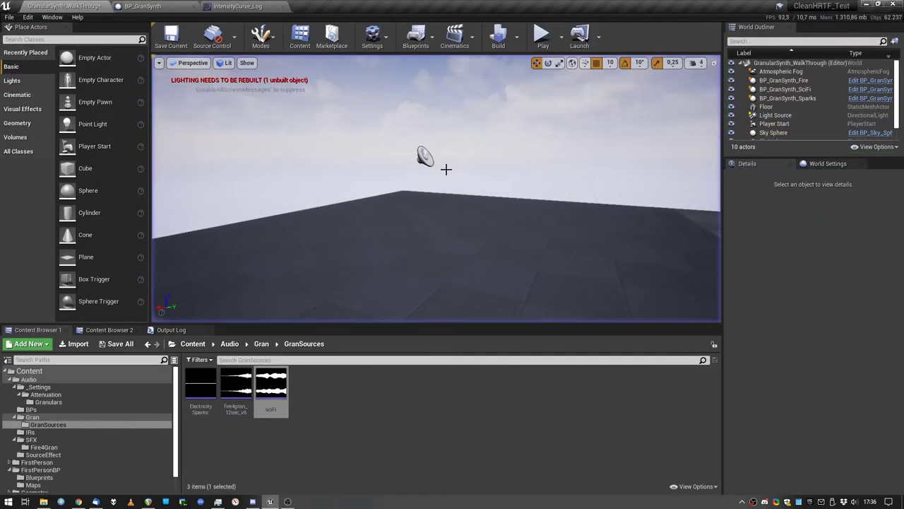
left_click(425, 157)
left_click(808, 99, "shift")
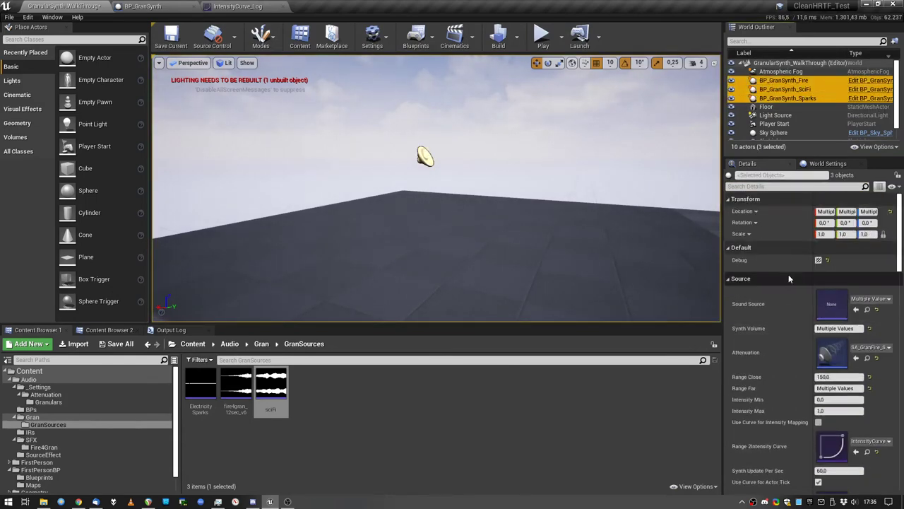
left_click(790, 80)
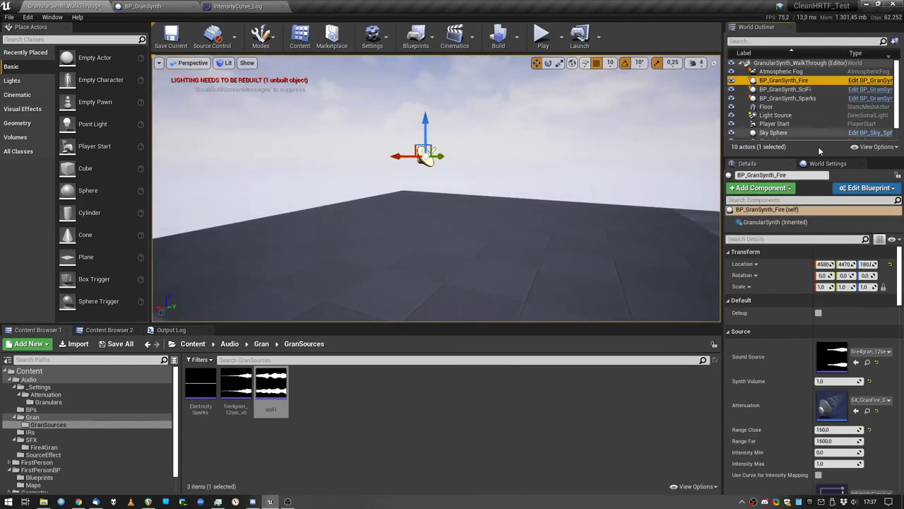
left_click(818, 312)
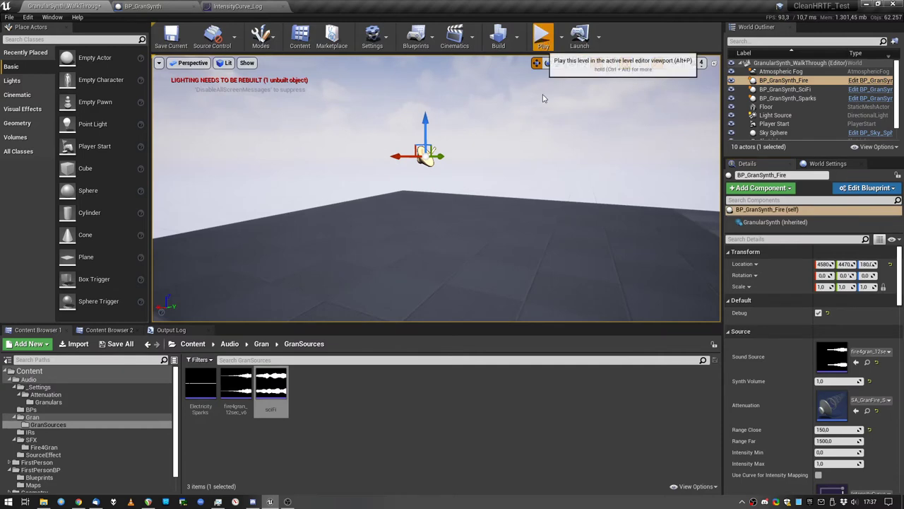
Play the level and walk towards the fire emitter to observe its debug intensity without the curve, and stop playing.
left_click(543, 35)
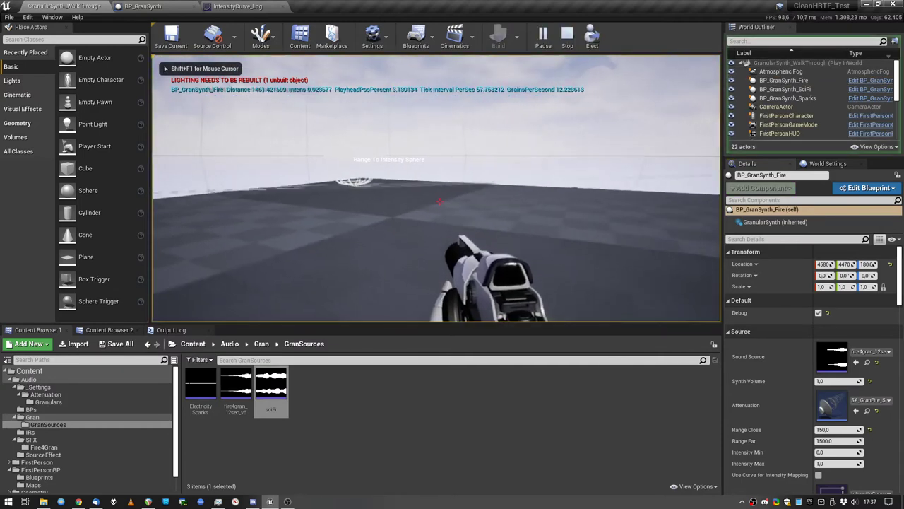
key("w")
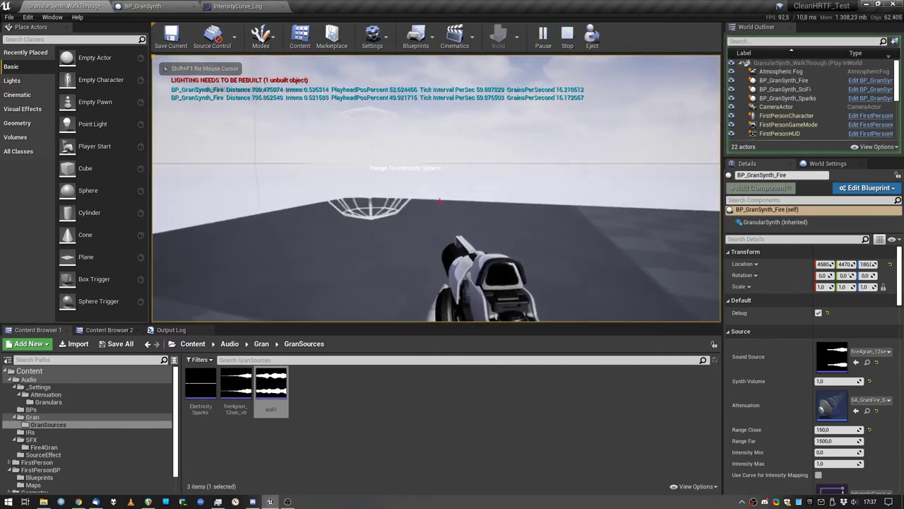
key("Escape")
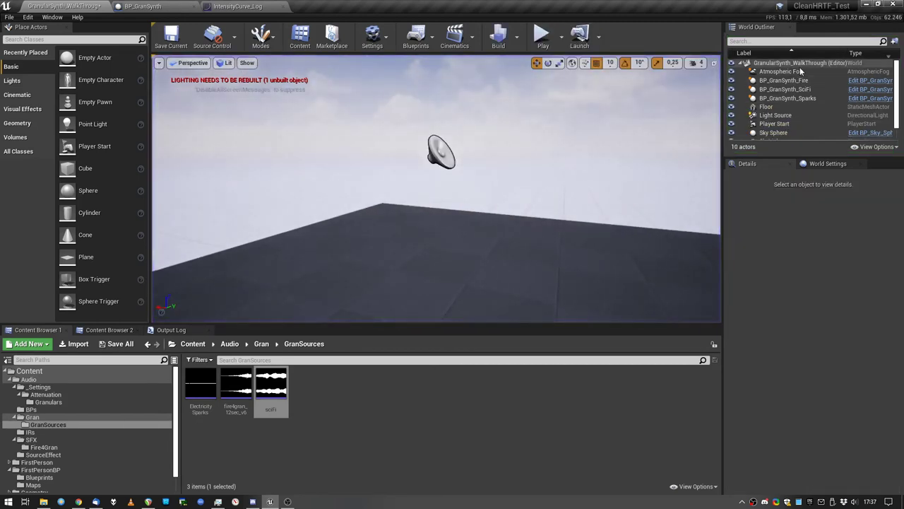
Enable Use Curve for Intensity Mapping on BP_GranSynth_Fire and review its IntensityCurve_Log asset.
left_click(784, 80)
scroll(833, 354, "down", 3)
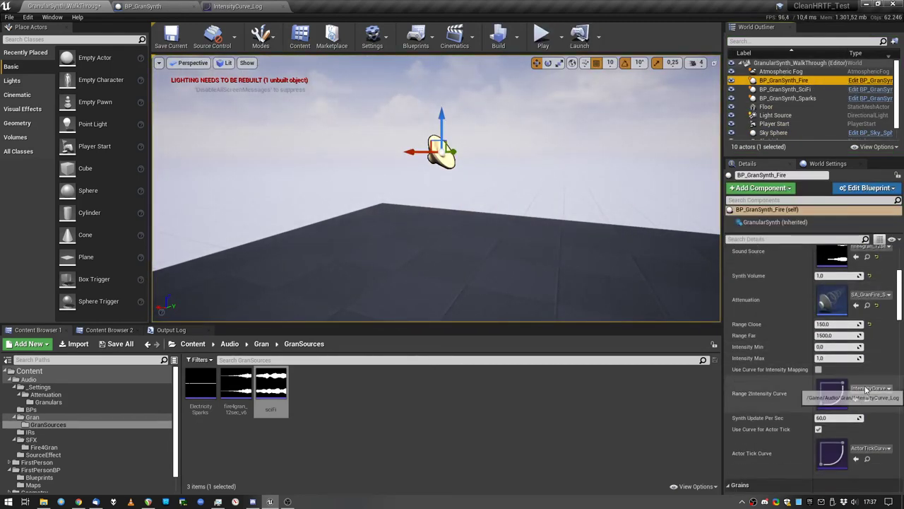
double_click(823, 388)
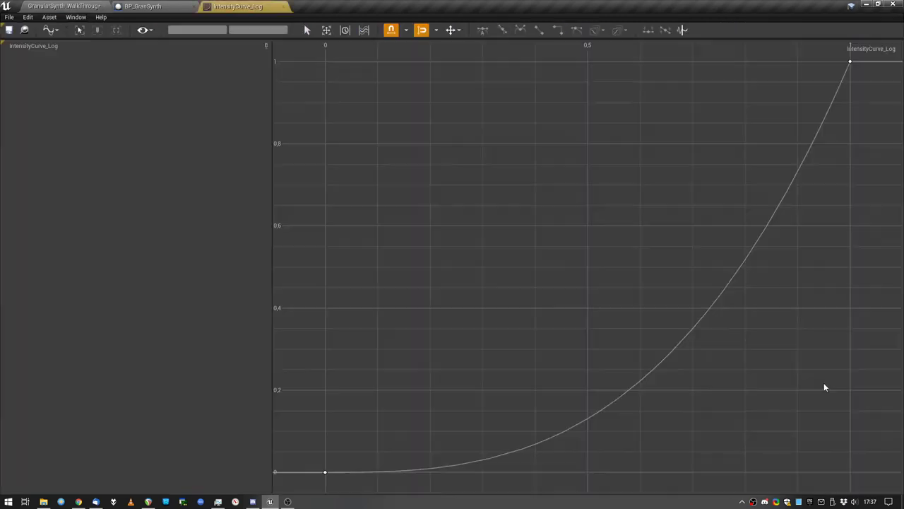
left_click(90, 5)
Play the level, move away from and towards the fire emitter to observe the curve-mapped intensity, and stop playing.
left_click(542, 33)
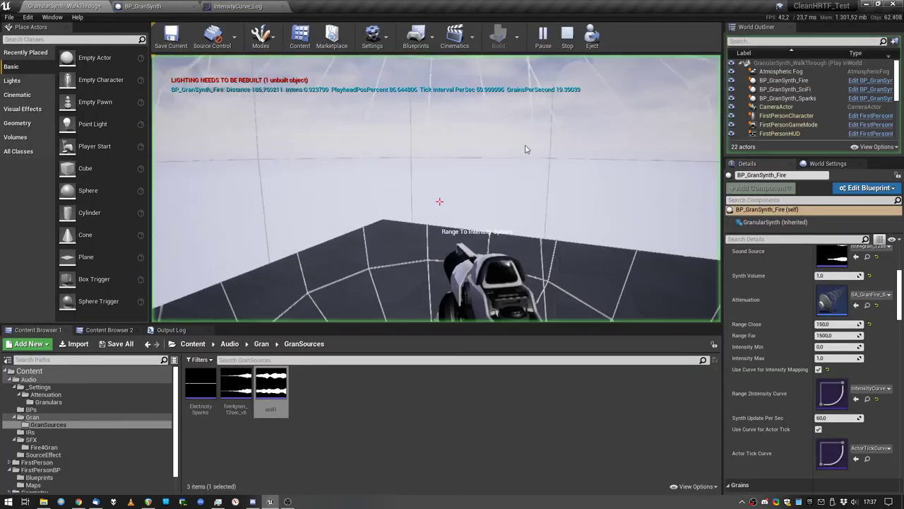
key("s")
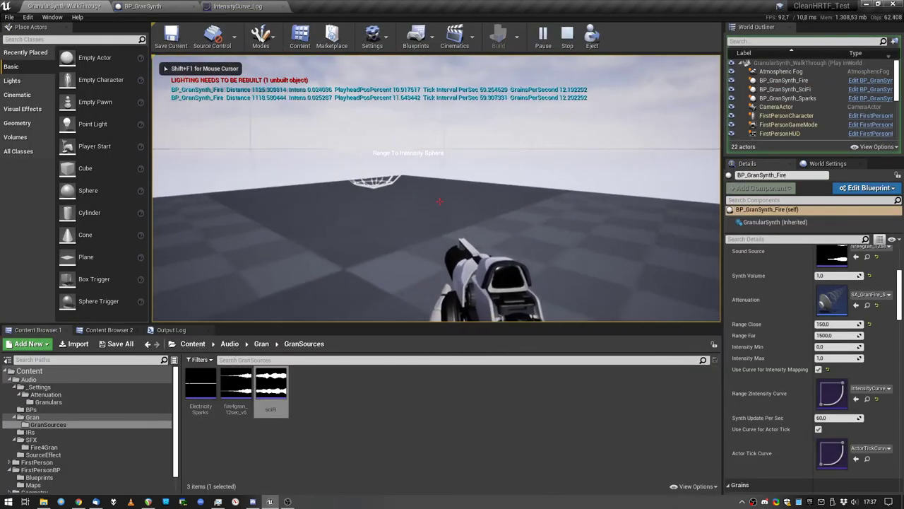
key("w")
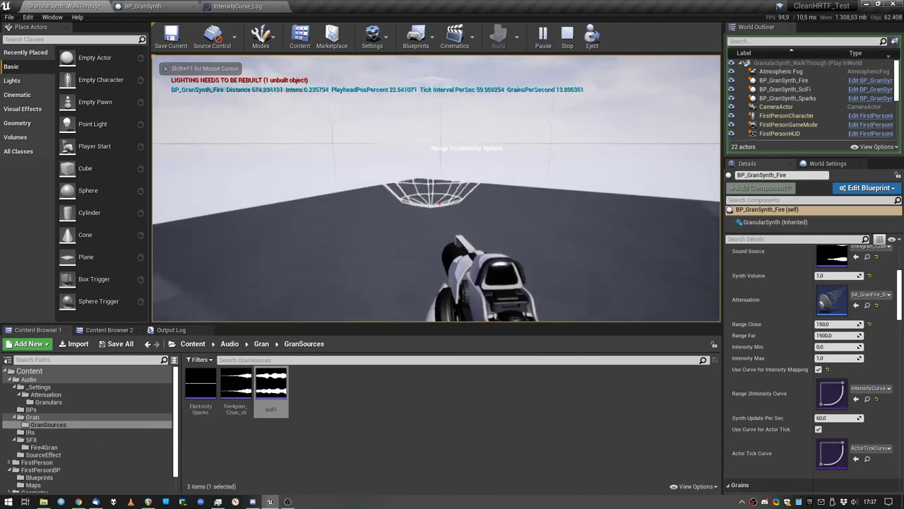
key("s")
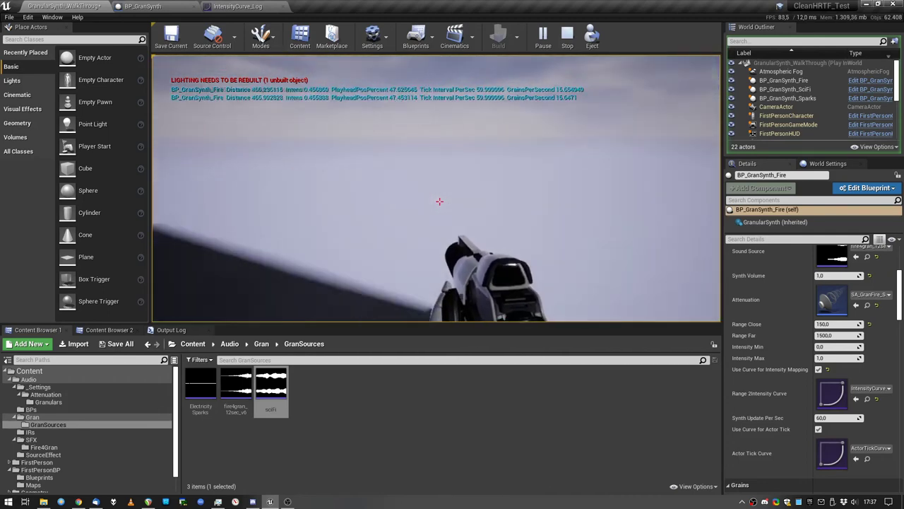
key("Escape")
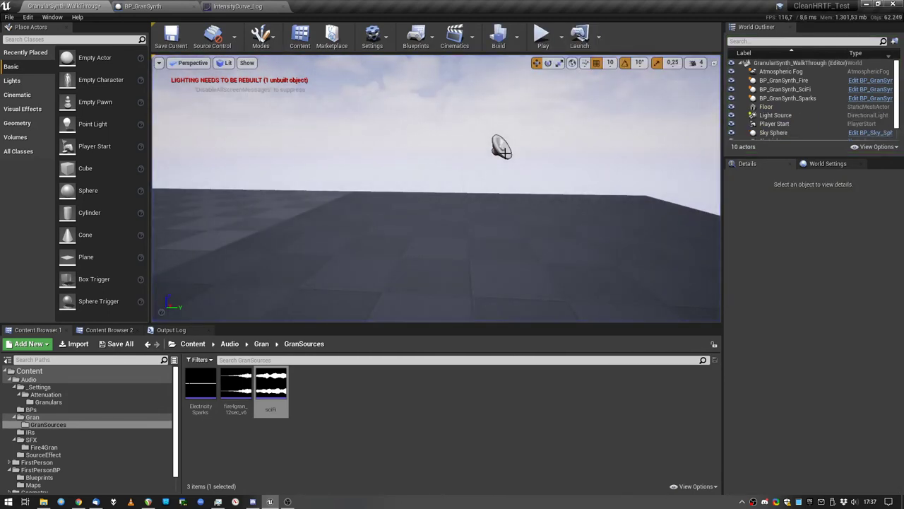
Return to UpdateSynth in BP_GranSynth and examine the Is Valid check on Range 2Intensity Curve leading to the Intensity setters.
left_click(251, 4)
left_click(148, 5)
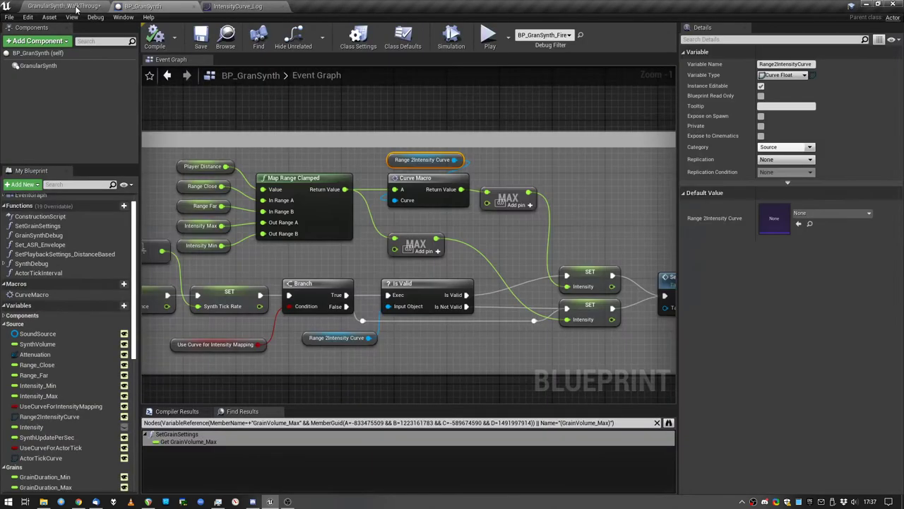
left_click(76, 7)
left_click(141, 6)
right_click_drag(488, 276, 433, 260)
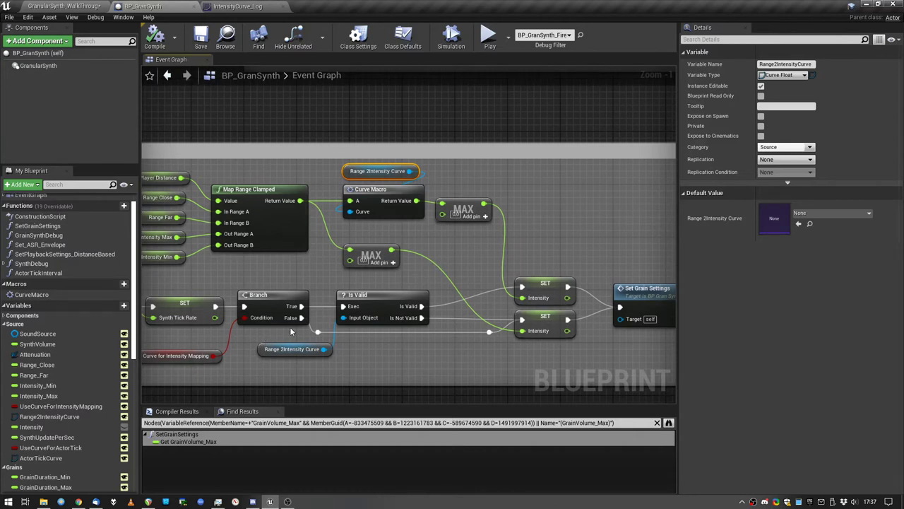
left_click_drag(257, 338, 328, 382)
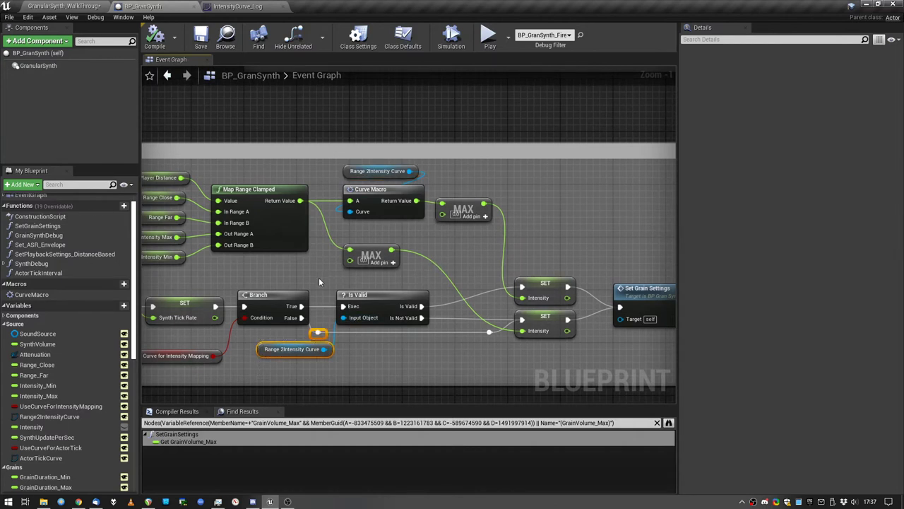
Follow the execution flow from the Intensity setter in UpdateSynth and open the Set Grain Settings function.
left_click(544, 284)
right_click_drag(413, 180, 321, 193)
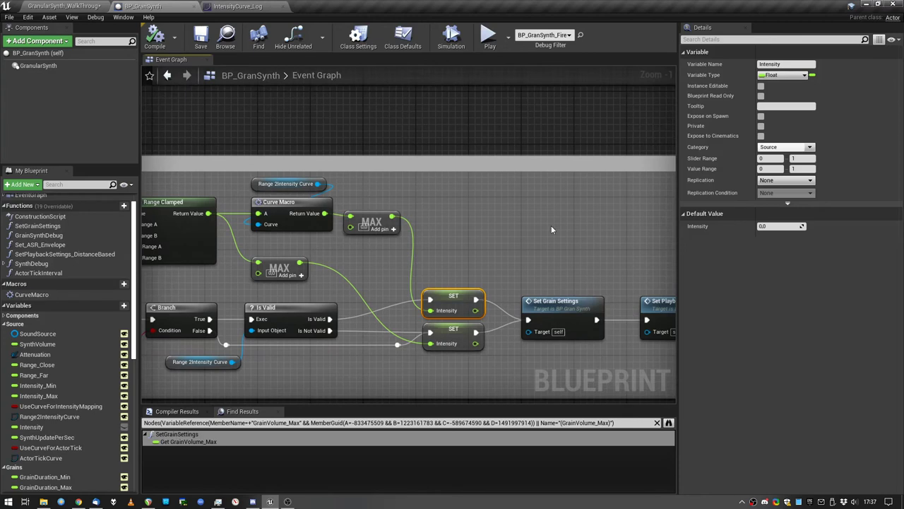
right_click_drag(424, 241, 360, 213)
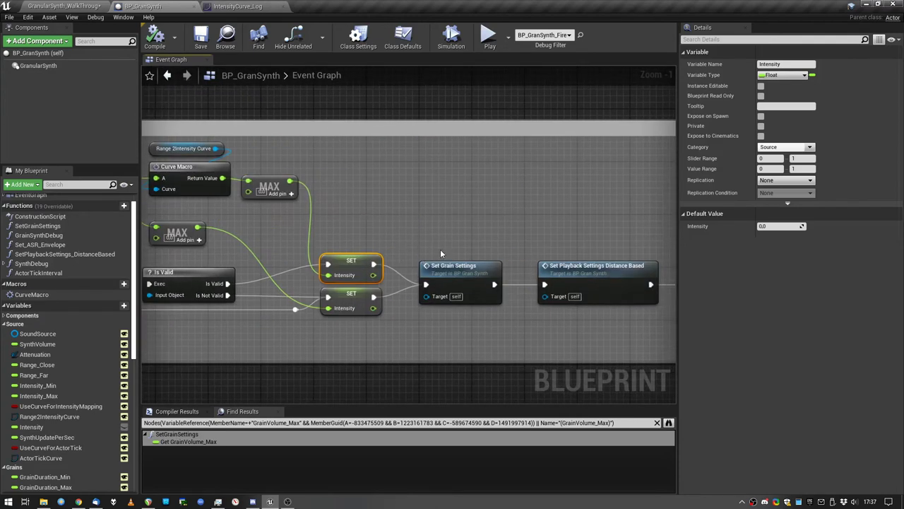
double_click(461, 272)
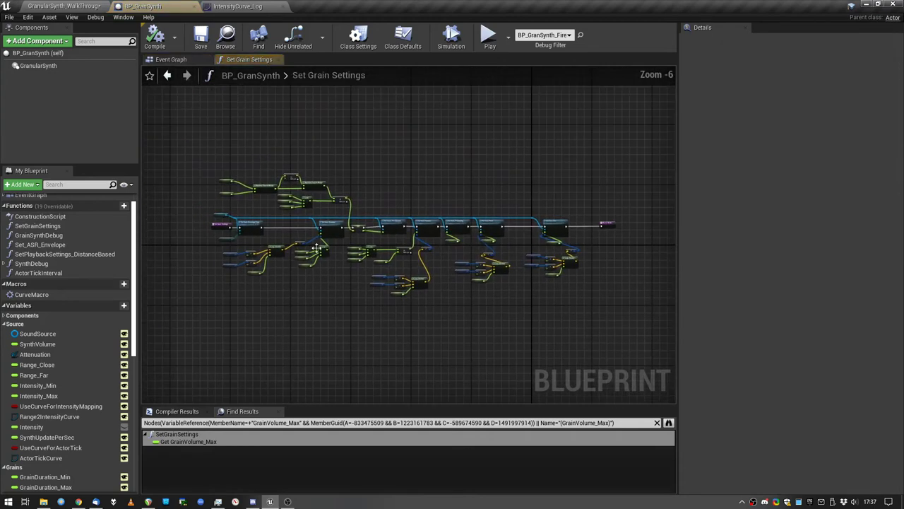
Examine the Granular Synth reference, the Set Grain Envelope Type node and the Envelope Type variable's default value.
scroll(221, 247, "up", 6)
right_click_drag(278, 229, 279, 275)
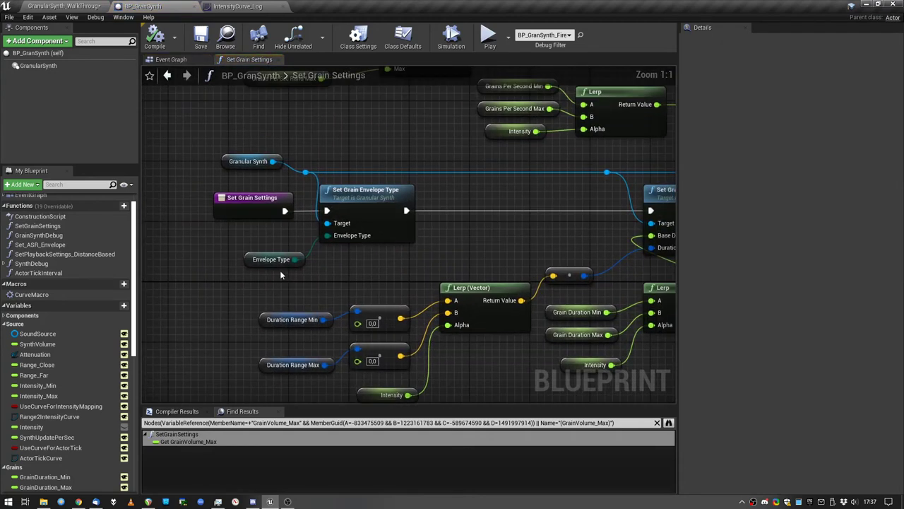
left_click(244, 160)
right_click_drag(392, 145, 407, 172)
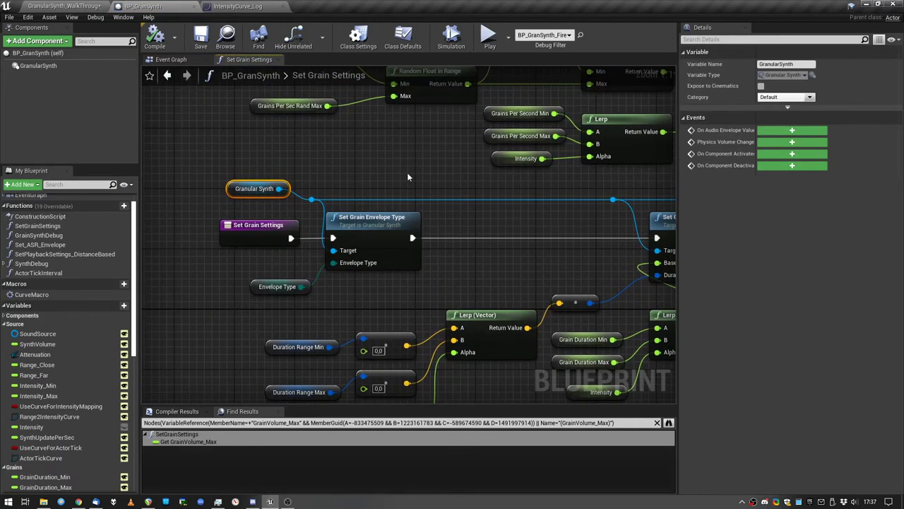
left_click(388, 224)
left_click(264, 283, "ctrl")
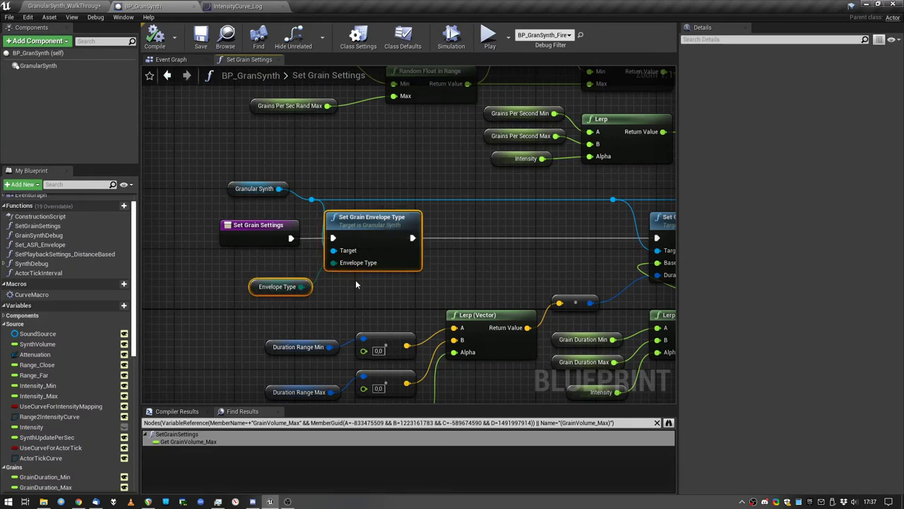
left_click(737, 195)
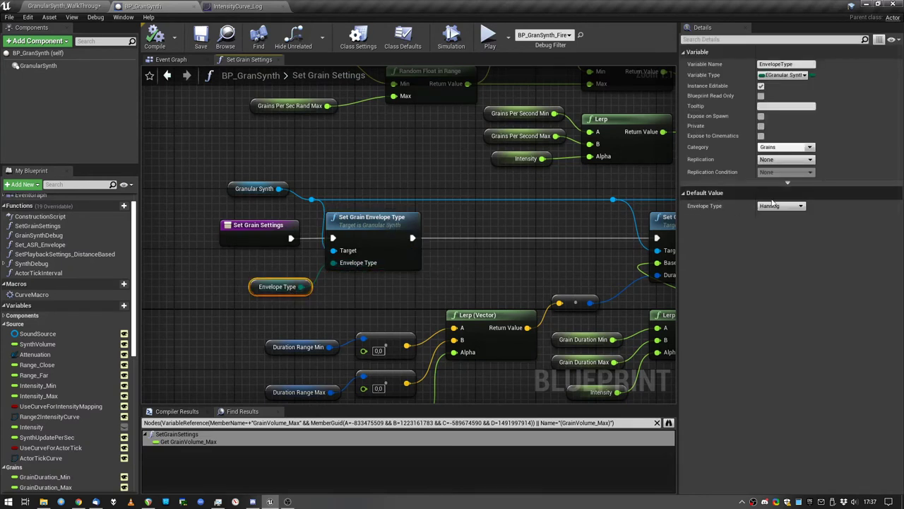
left_click(696, 193)
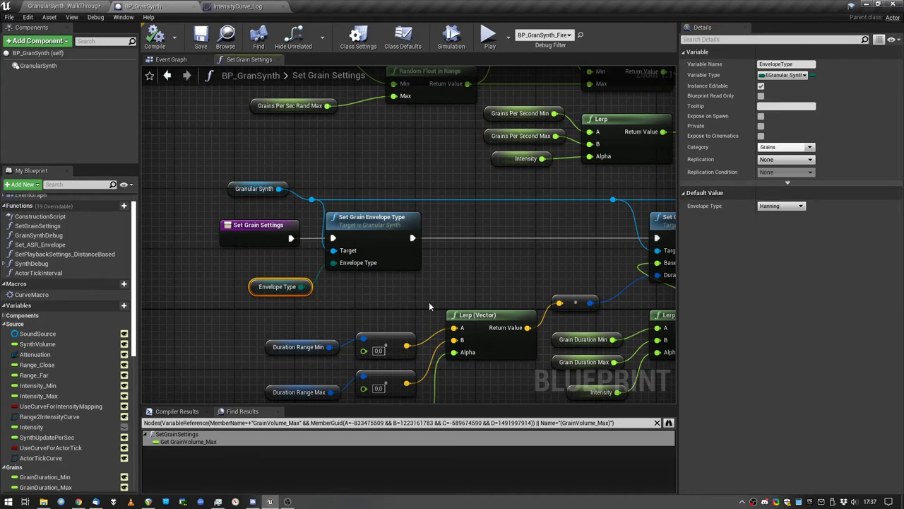
Examine how Set Grain Duration gets its base duration from Grain Duration Min and Max lerped by Intensity.
scroll(430, 305, "down", 2)
right_click_drag(477, 263, 438, 256)
right_click_drag(490, 279, 400, 250)
left_click(447, 240)
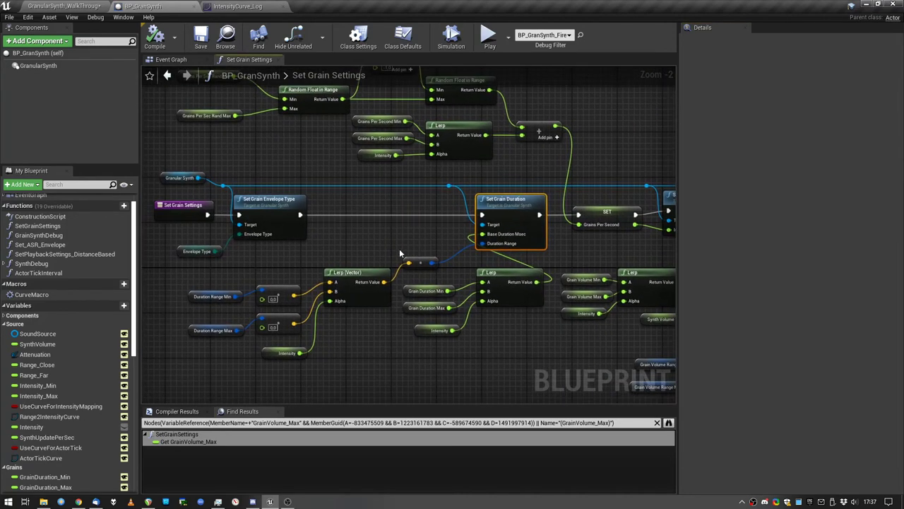
left_click(412, 289)
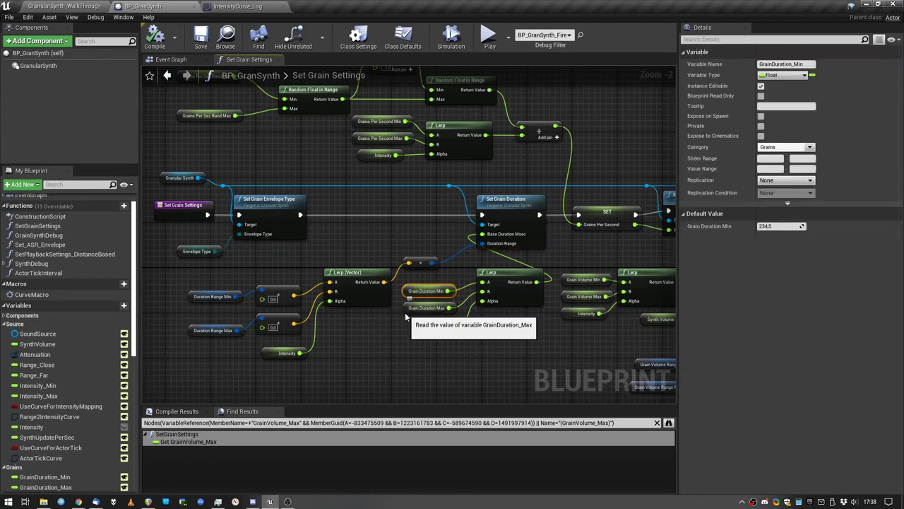
left_click(424, 308)
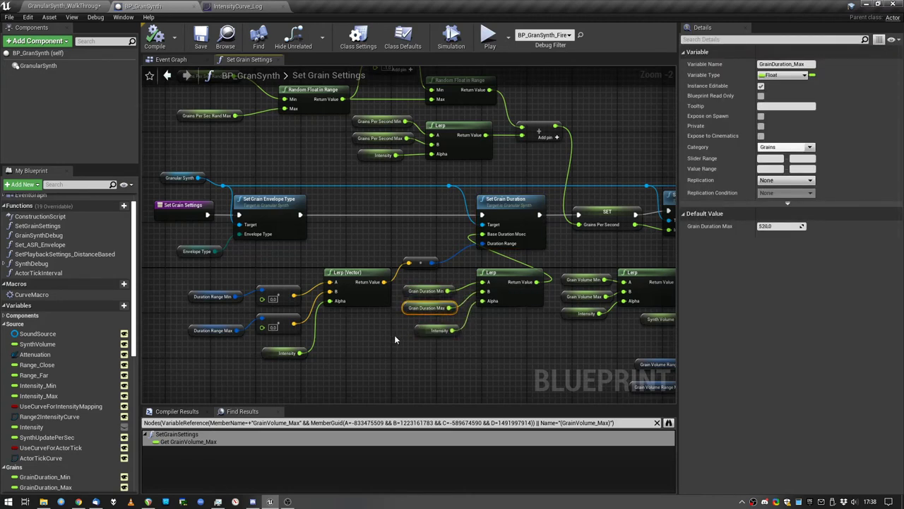
scroll(395, 338, "up", 1)
left_click(439, 329)
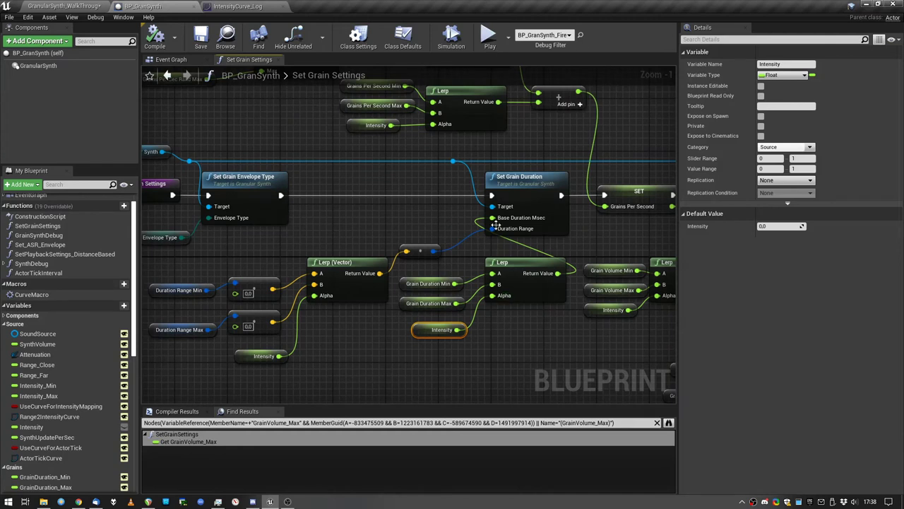
left_click(515, 180)
Examine the Duration Range Min and Max vector lerp feeding Set Grain Duration, including Duration Range Min's default values.
right_click_drag(348, 247, 398, 245)
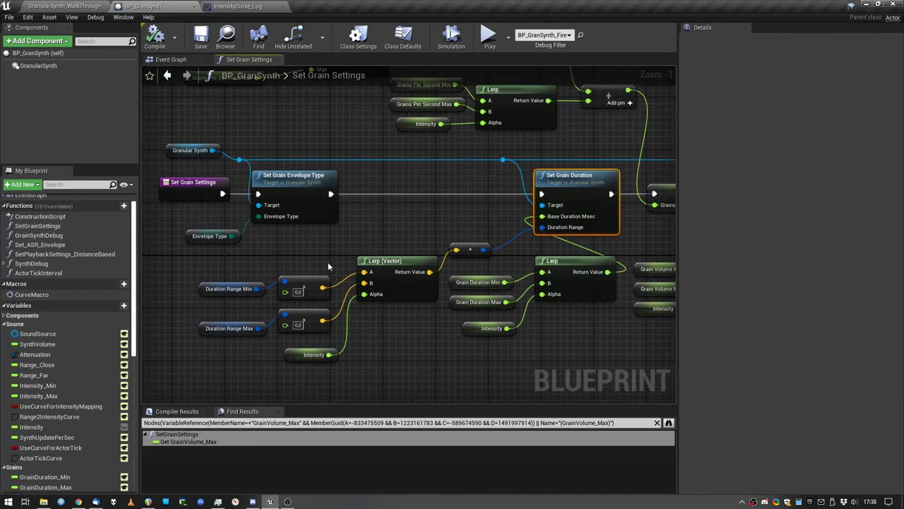
left_click_drag(244, 262, 253, 340)
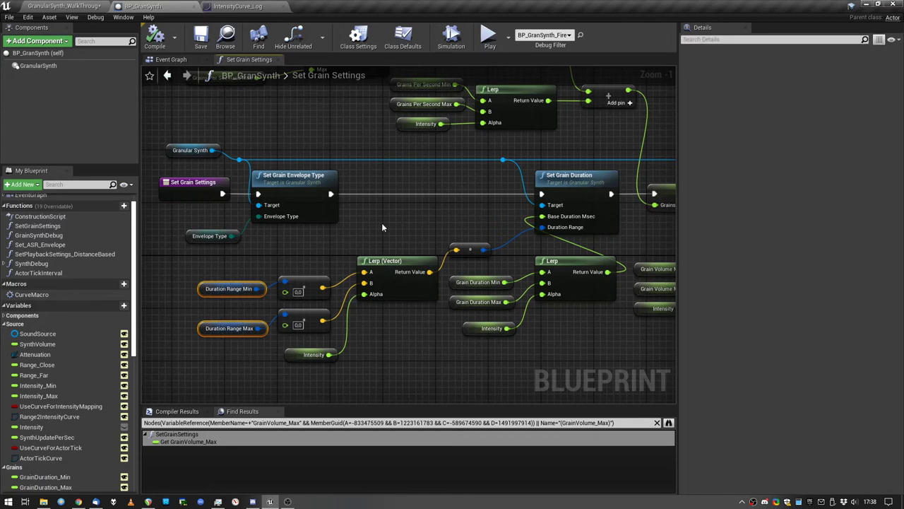
left_click(313, 355)
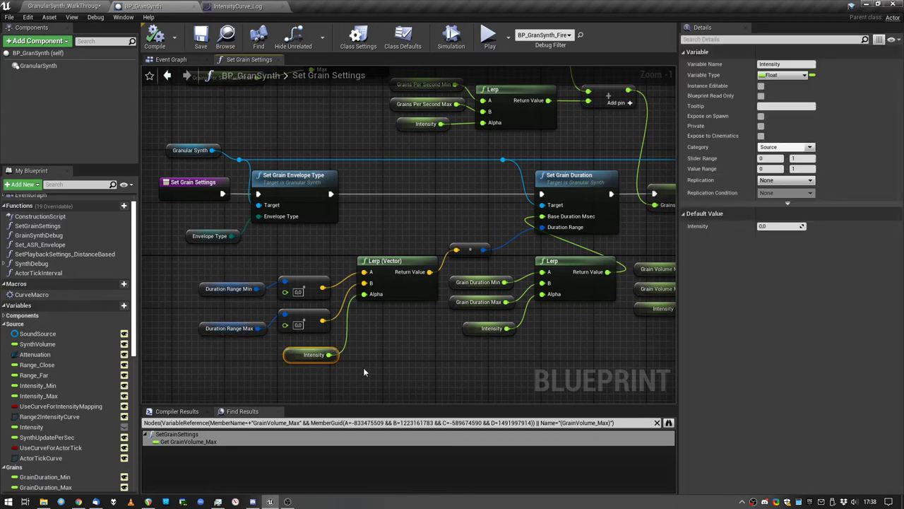
left_click(228, 289)
left_click(234, 305)
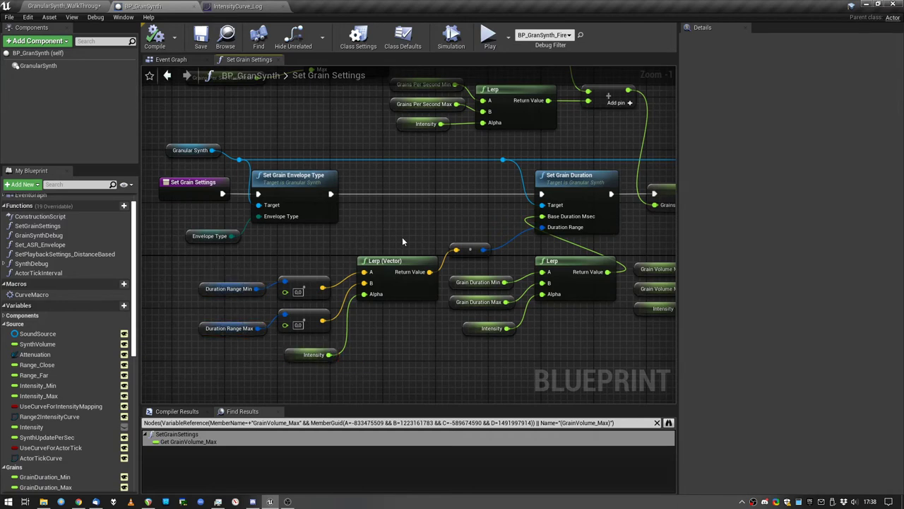
left_click_drag(344, 247, 444, 317)
left_click(256, 293)
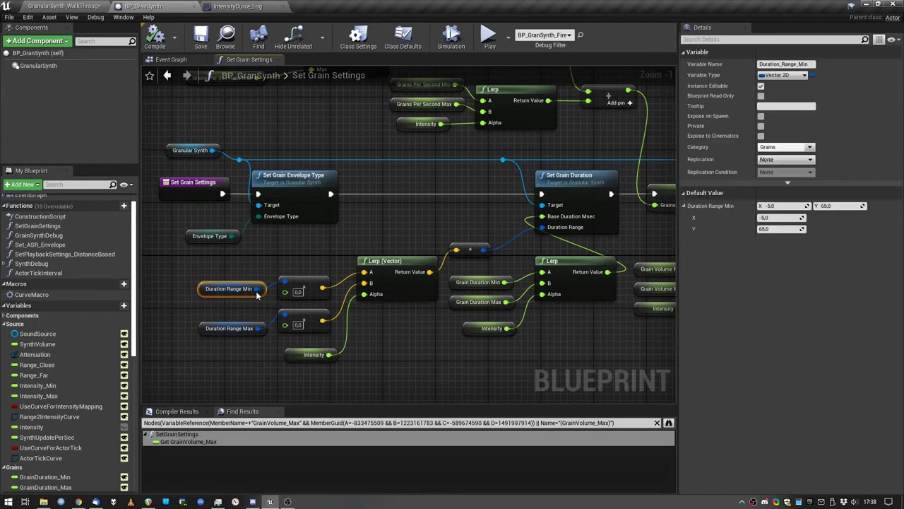
right_click_drag(423, 318, 359, 326)
right_click_drag(270, 344, 377, 340)
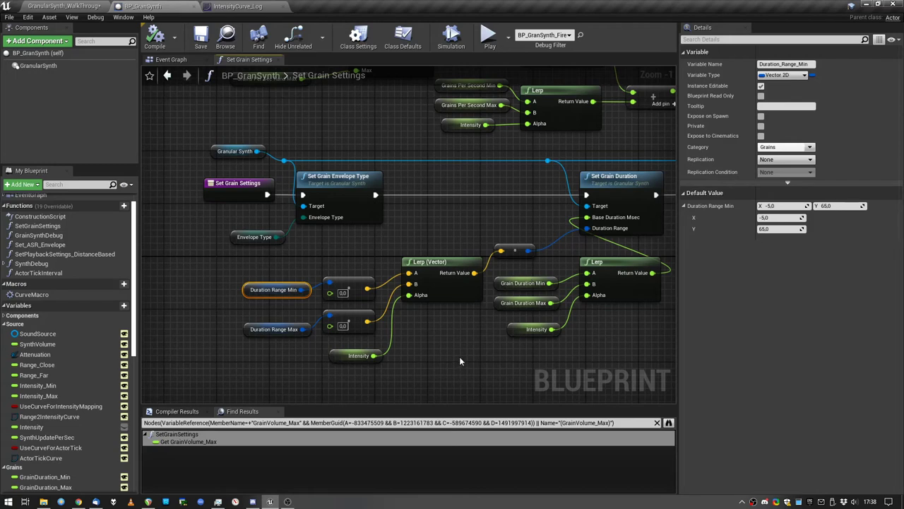
Examine the Grains Per Second setter and the lerp of Grains Per Second Min and Max by Intensity.
right_click_drag(459, 356, 478, 330)
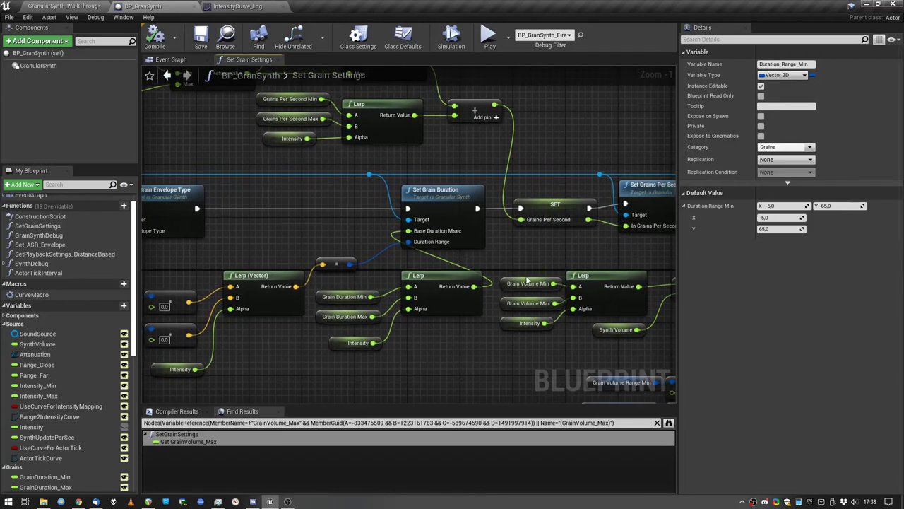
right_click_drag(537, 260, 453, 182)
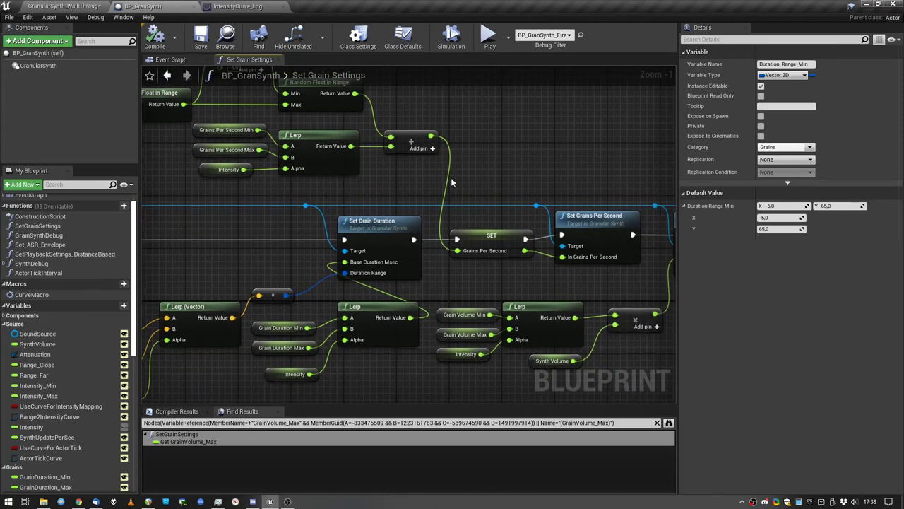
right_click_drag(481, 264, 426, 270)
left_click(438, 234)
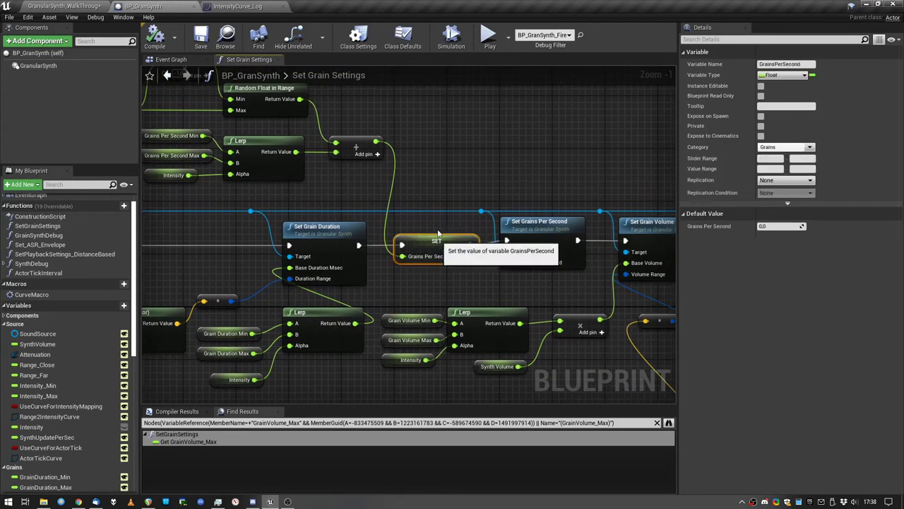
right_click_drag(442, 170, 443, 213)
scroll(444, 212, "down", 2)
right_click_drag(328, 202, 467, 215)
scroll(463, 215, "up", 1)
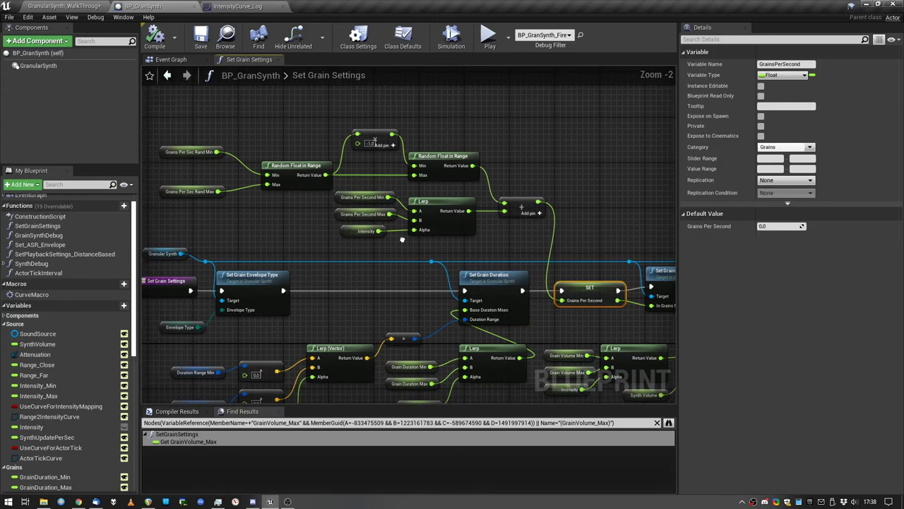
left_click_drag(316, 196, 441, 237)
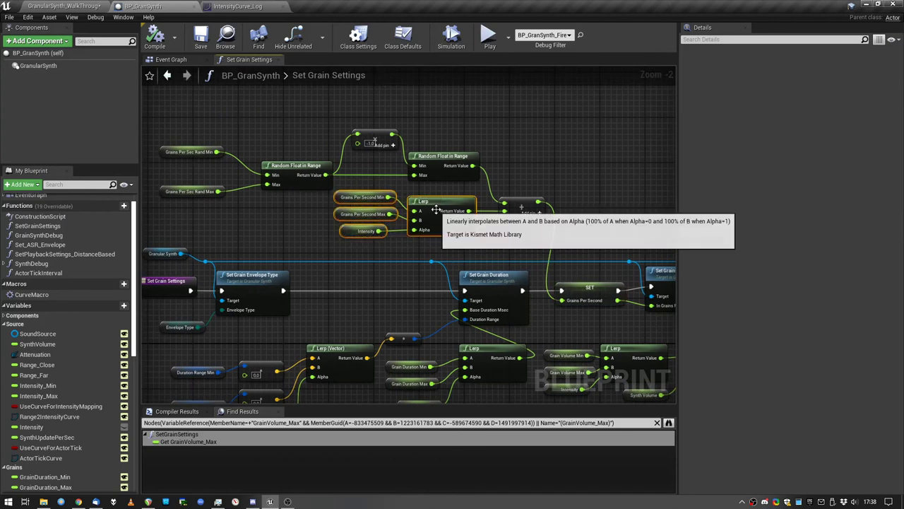
scroll(456, 210, "up", 1)
left_click(332, 215)
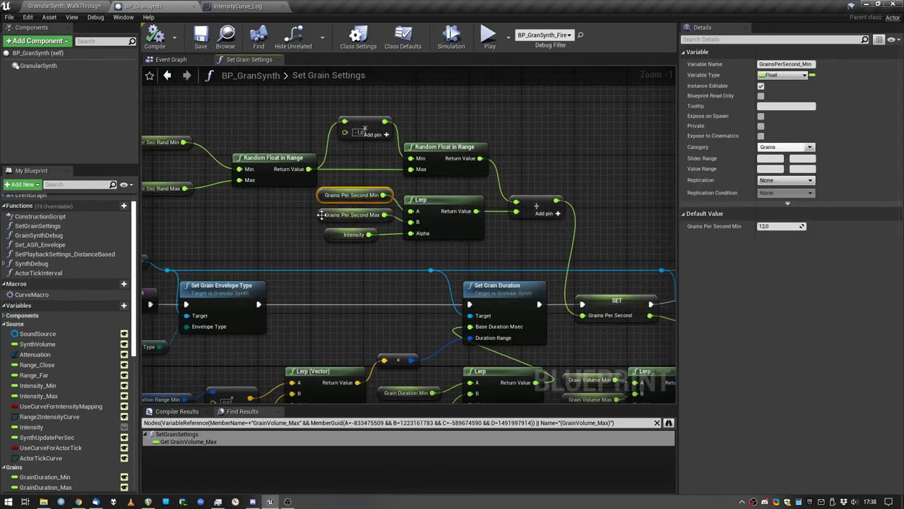
left_click(442, 202)
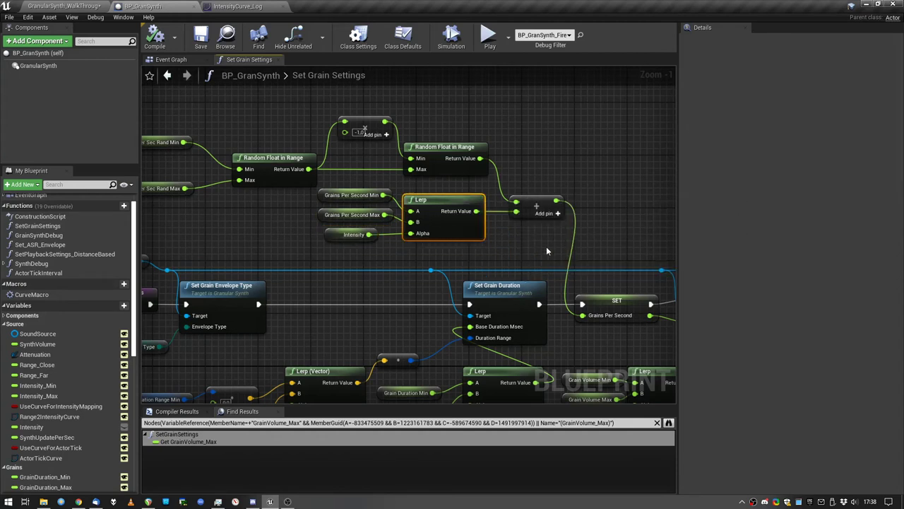
Examine the Grains Per Sec Rand Min and Max variables that feed the random offset for grains per second.
right_click_drag(521, 253, 611, 262)
left_click(244, 197)
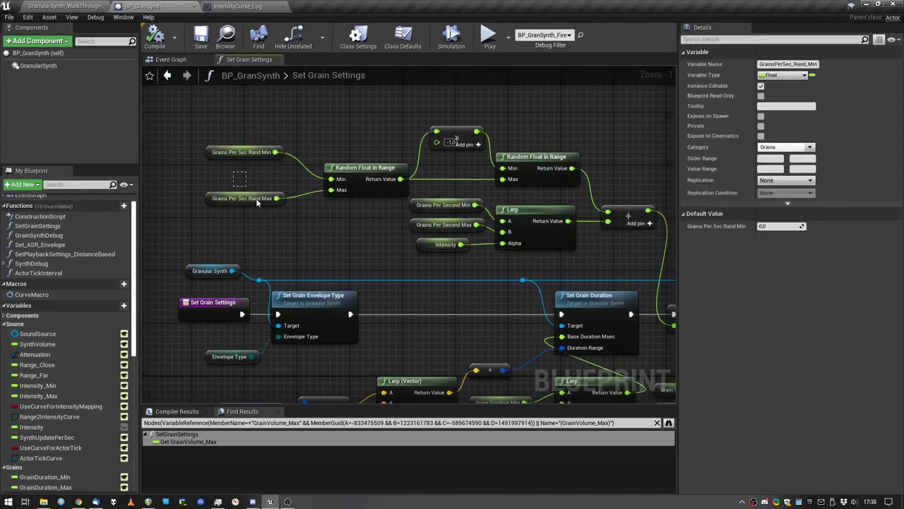
left_click(378, 220)
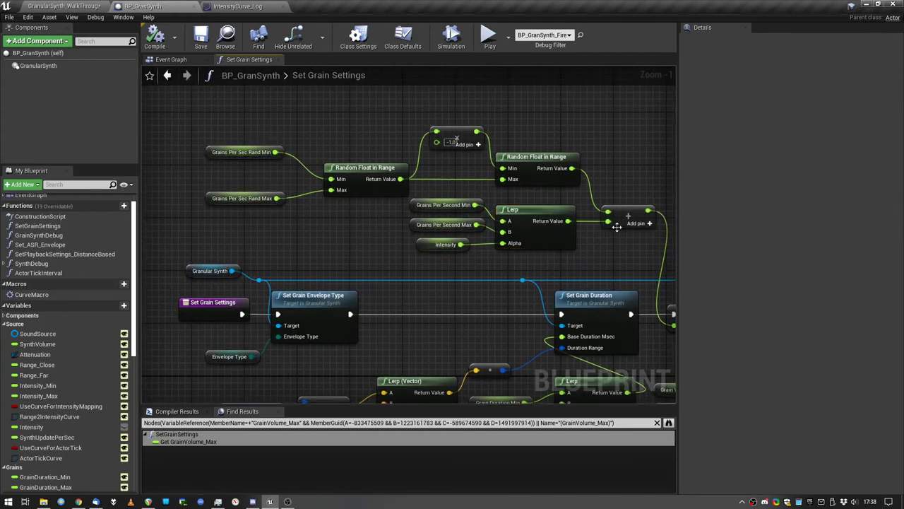
Examine Set Grain Volume's inputs: the Grain Volume Min/Max lerp multiplied by Synth Volume, and the Grain Volume Range vector lerp.
right_click_drag(615, 246, 453, 149)
right_click_drag(539, 277, 429, 247)
left_click(478, 208)
left_click(492, 190)
left_click_drag(272, 267, 279, 330)
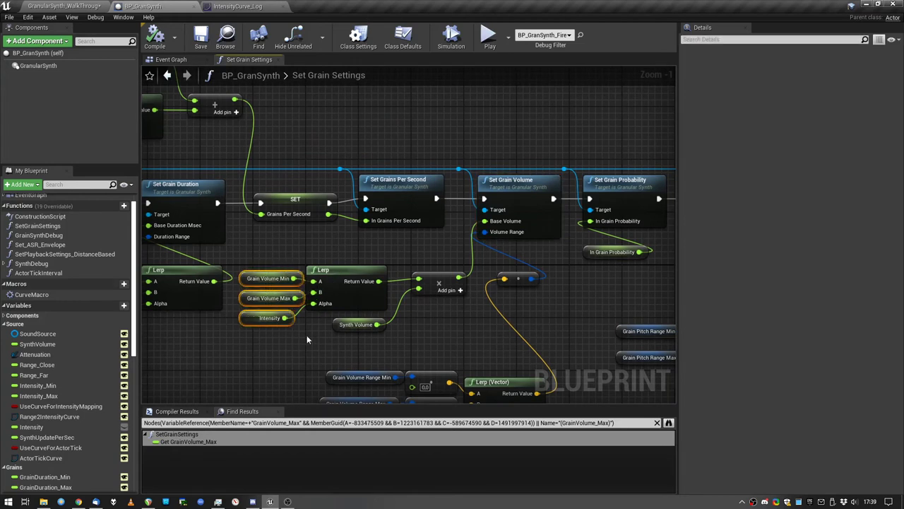
left_click(357, 325)
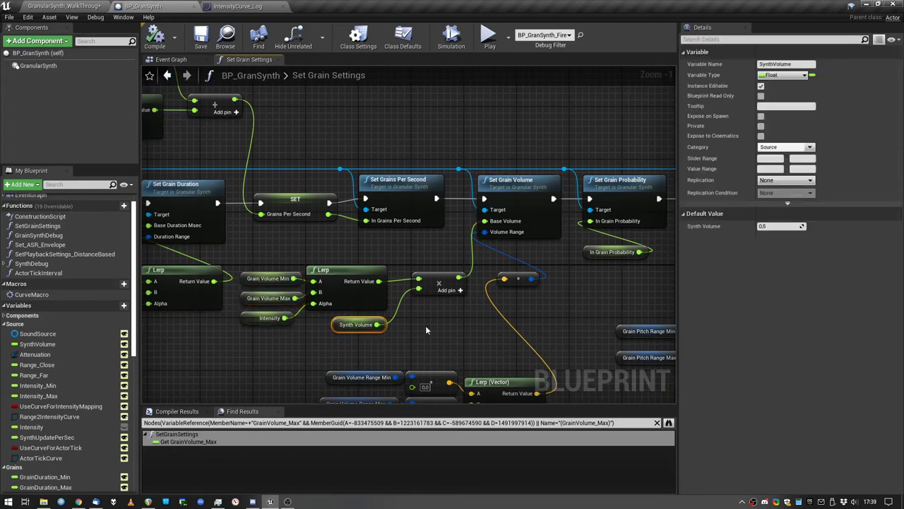
right_click_drag(494, 337, 528, 254)
left_click_drag(291, 273, 486, 370)
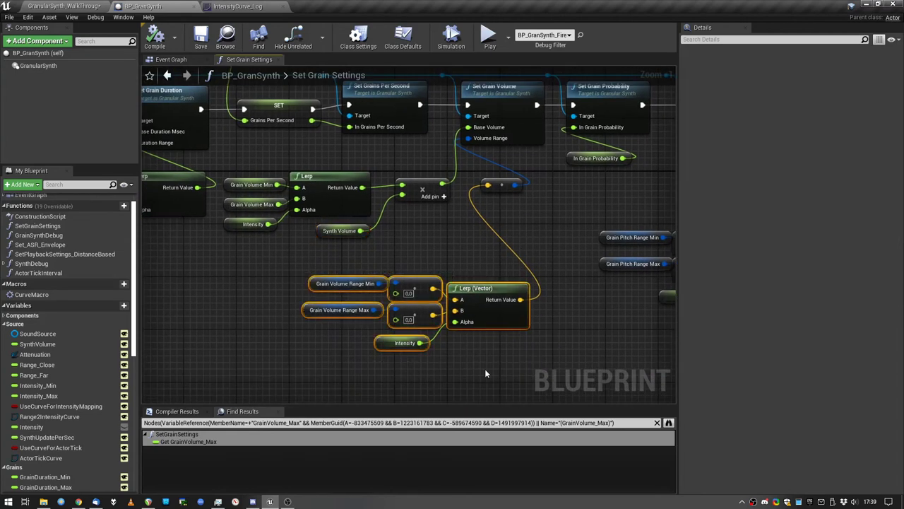
left_click(569, 212)
Examine the Set Grain Probability node and the In Grain Probability variable connected to it.
right_click_drag(573, 208, 349, 292)
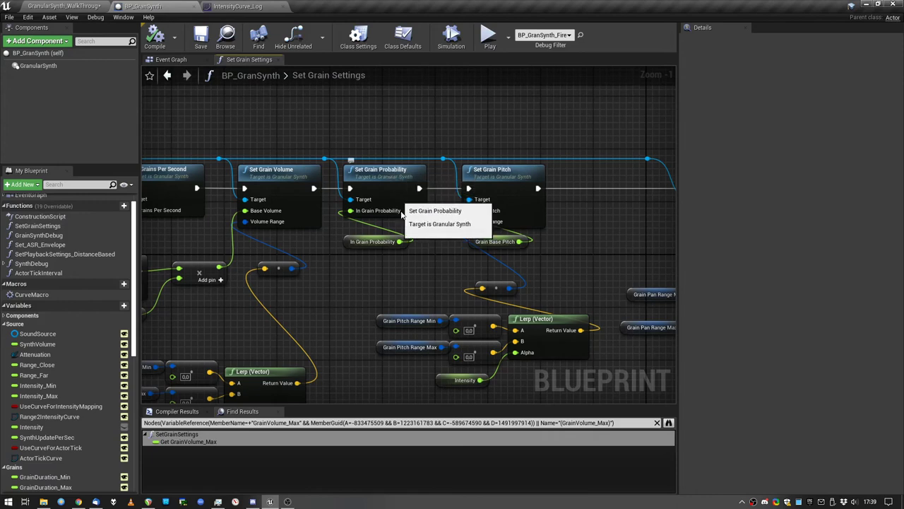
left_click_drag(335, 230, 419, 291)
left_click(362, 269)
scroll(356, 266, "up", 1)
left_click_drag(332, 224, 418, 267)
left_click(386, 263)
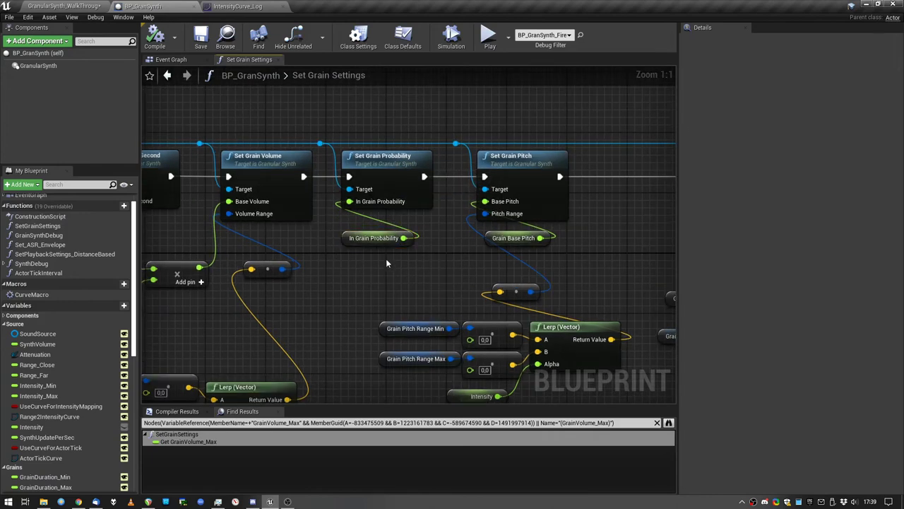
left_click(375, 238)
left_click(404, 267)
mouse_move(404, 267)
right_mouse_down()
mouse_move(417, 289)
mouse_move(390, 274)
right_mouse_up()
Examine Set Grain Pitch with its Grain Base Pitch input and the Grain Pitch Range Min/Max vector lerp driven by Intensity.
left_click_drag(389, 274, 584, 380)
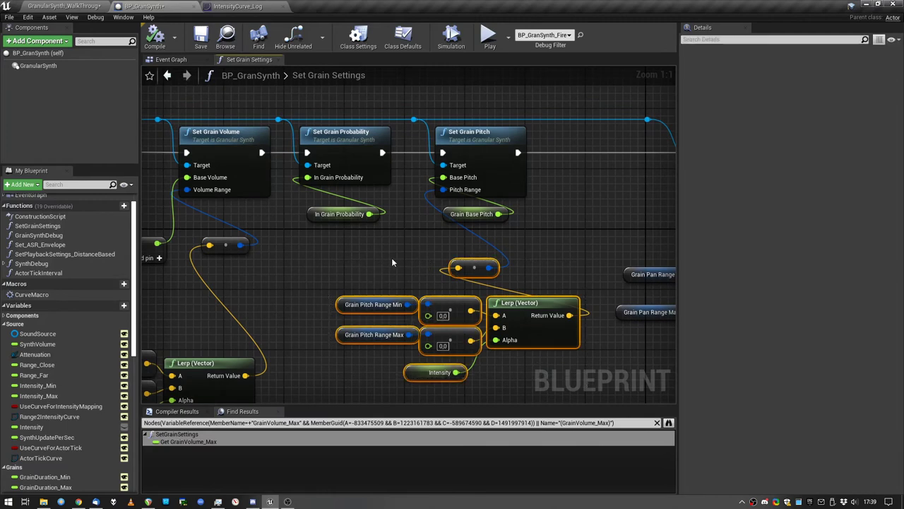
right_click_drag(393, 262, 330, 255)
left_click(330, 256)
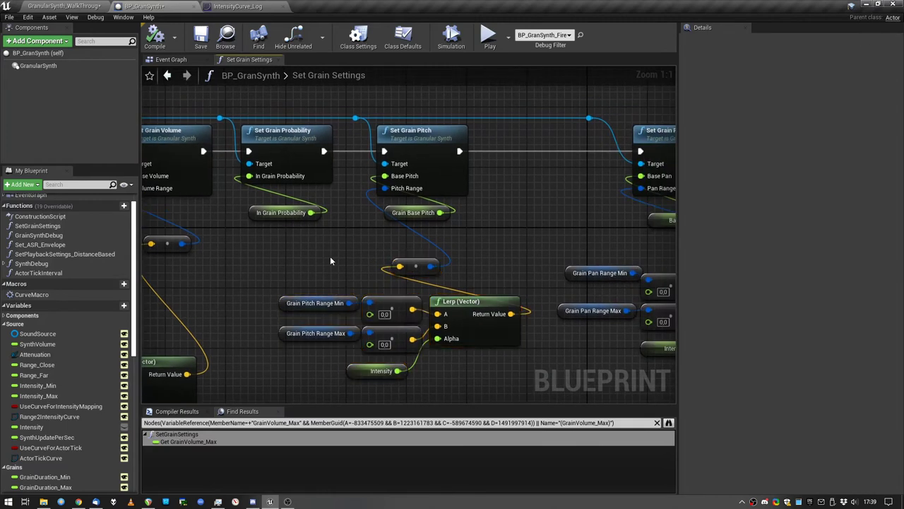
left_click(420, 216)
left_click(410, 134)
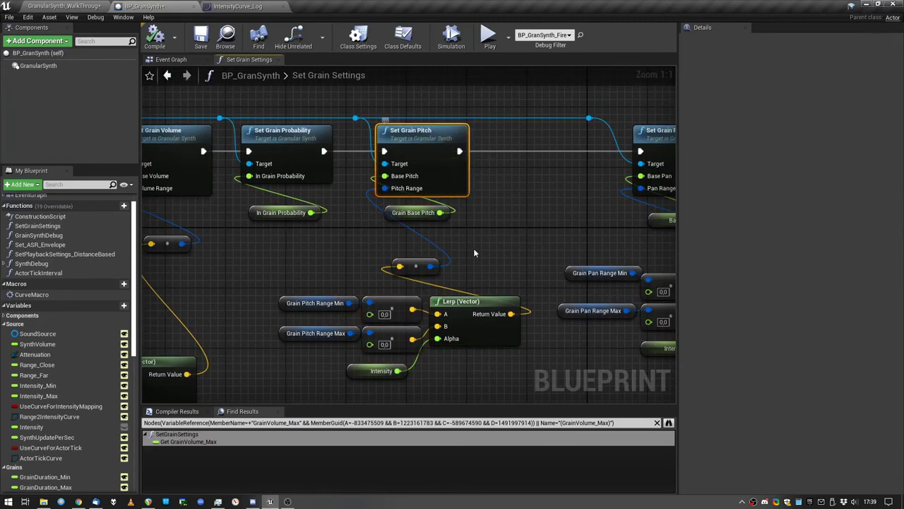
Examine the Set Grain Pan node with its Base Pan input and the Grain Pan Range Min/Max vector lerp driven by Intensity.
scroll(470, 248, "down", 2)
left_click_drag(335, 259, 500, 310)
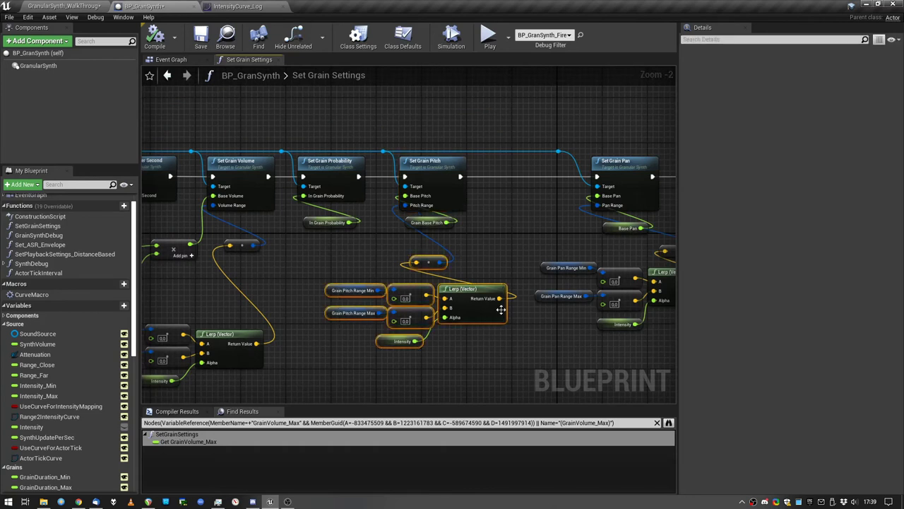
right_click_drag(510, 256, 342, 253)
left_click_drag(379, 132, 512, 330)
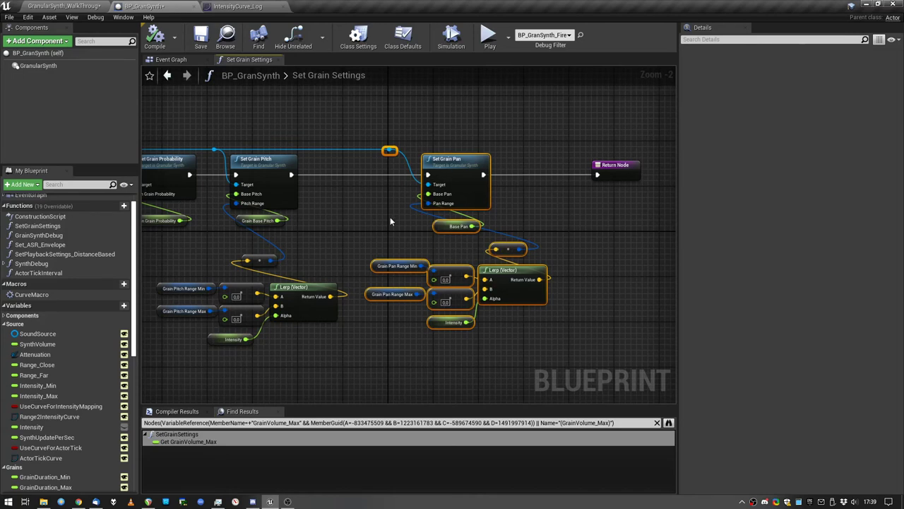
left_click(189, 60)
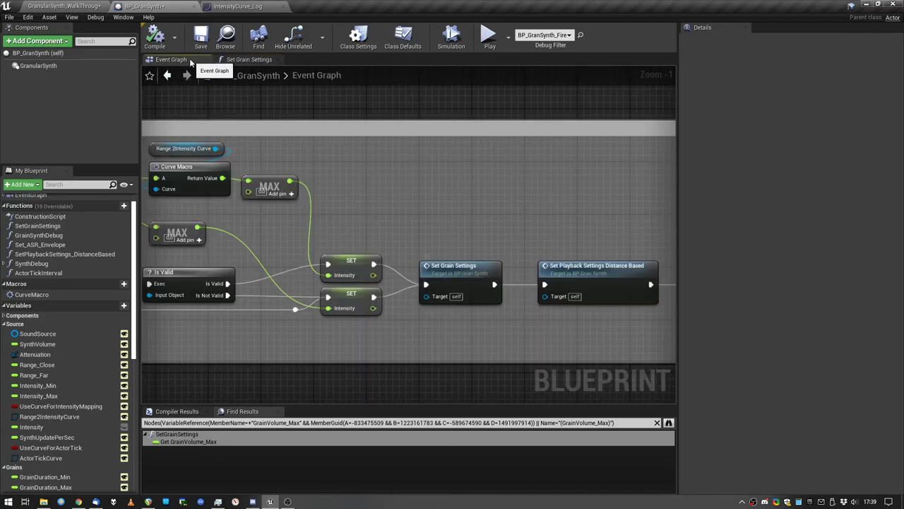
left_click(240, 60)
left_click_drag(370, 236, 388, 326)
scroll(388, 326, "up", 2)
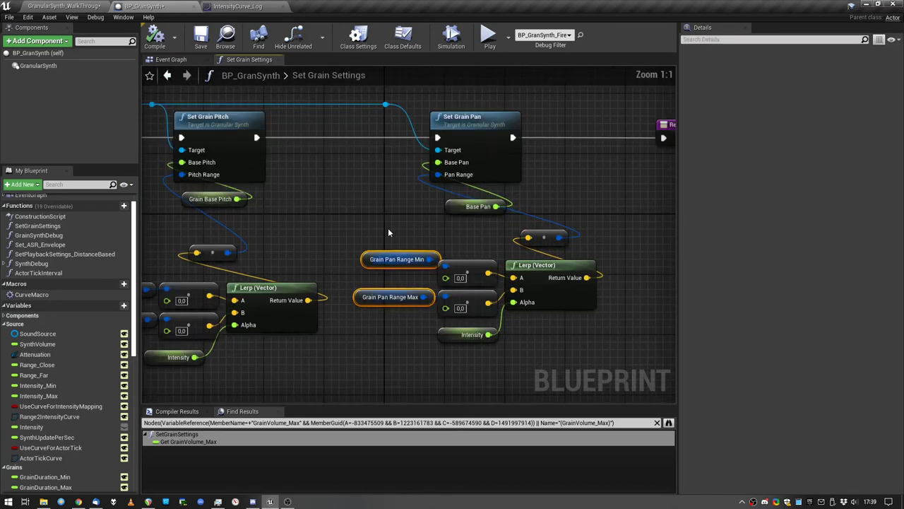
Review the grain parameters exposed on the BP_GranSynth_Fire actor in the level.
left_click(65, 6)
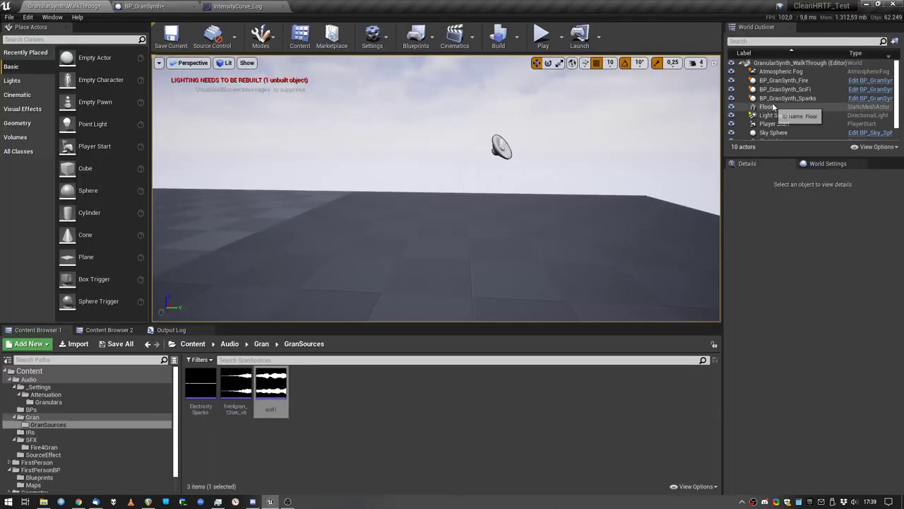
left_click(783, 79)
scroll(772, 332, "down", 10)
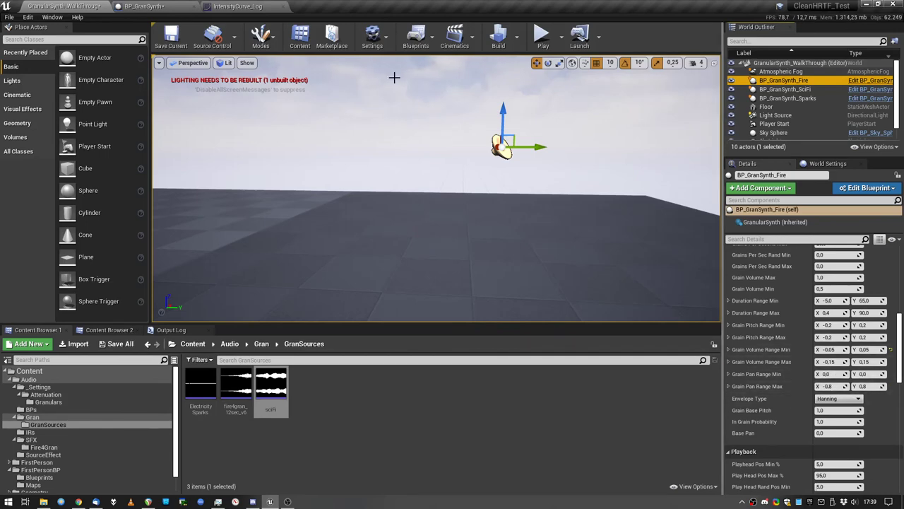
Return to BP_GranSynth and look over the complete node chain of the Set Grain Settings function.
left_click(237, 5)
left_click(144, 6)
scroll(274, 94, "down", 3)
right_click_drag(417, 106, 262, 128)
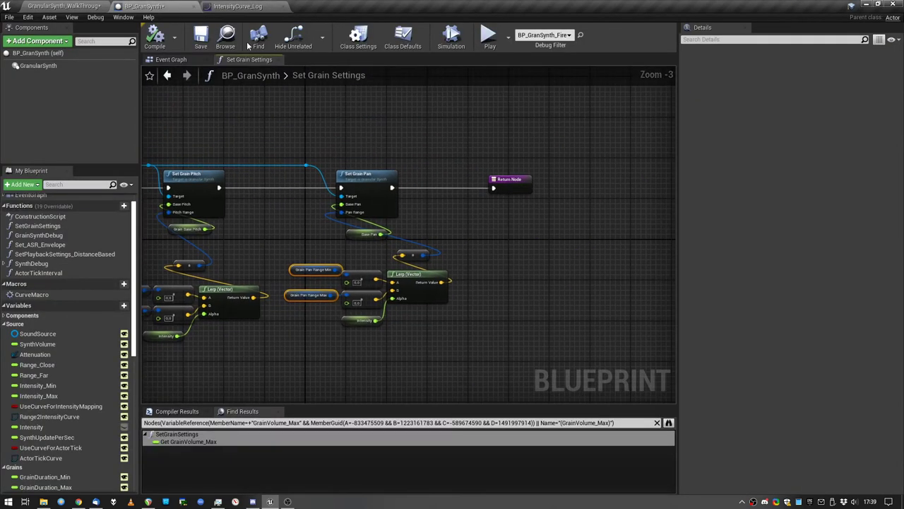
scroll(235, 129, "down", 4)
right_click_drag(204, 170, 486, 195)
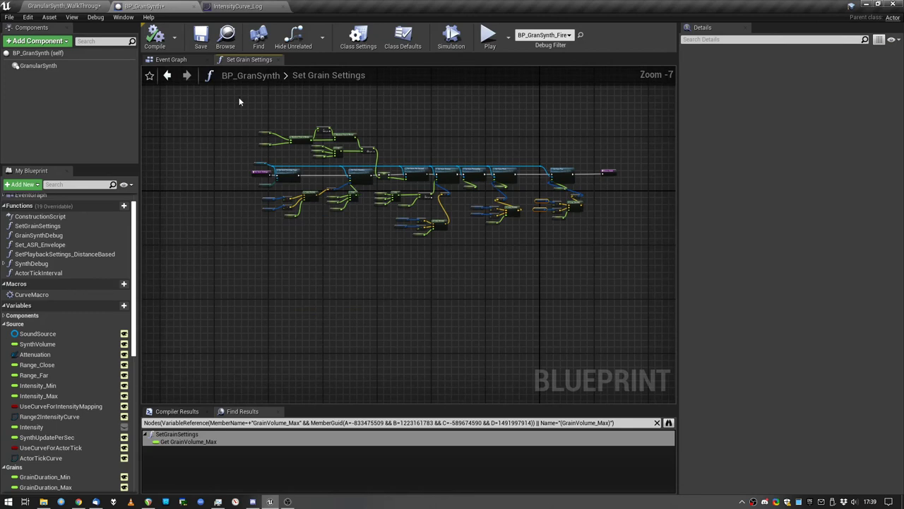
Open the Set Playback Settings Distance Based function from the Event Graph and view its opening nodes.
left_click(171, 60)
scroll(515, 198, "up", 3)
scroll(415, 204, "down", 2)
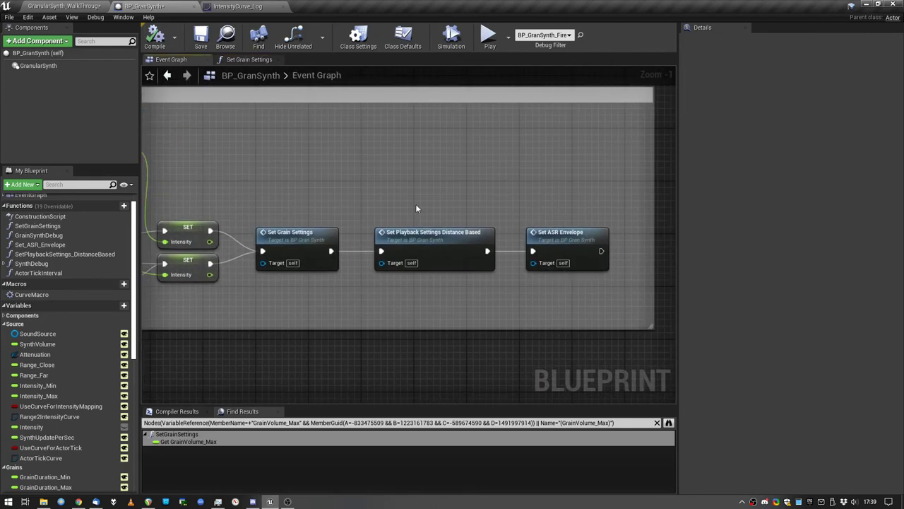
double_click(440, 239)
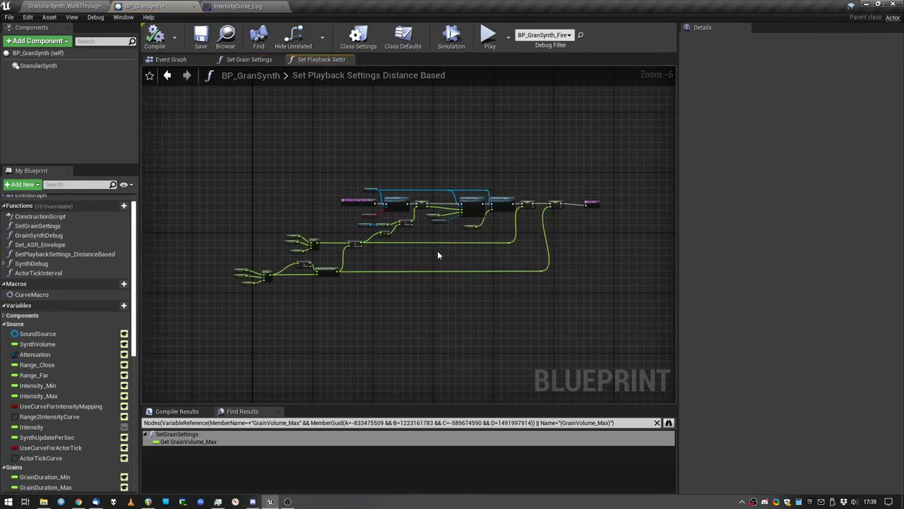
scroll(319, 260, "up", 4)
scroll(490, 212, "up", 1)
right_click_drag(489, 212, 453, 313)
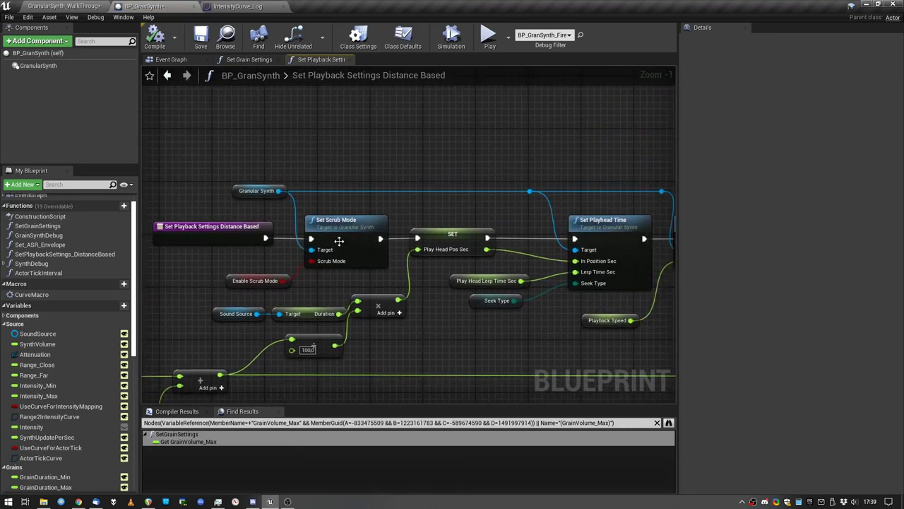
Examine the Set Scrub Mode node's Granular Synth target and its Enable Scrub Mode variable.
left_click(268, 192)
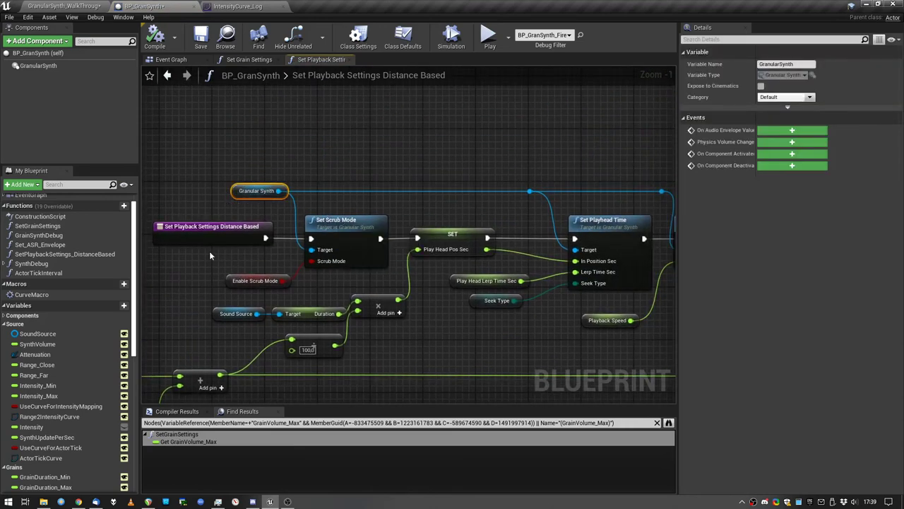
left_click_drag(209, 252, 285, 283)
left_click(284, 293)
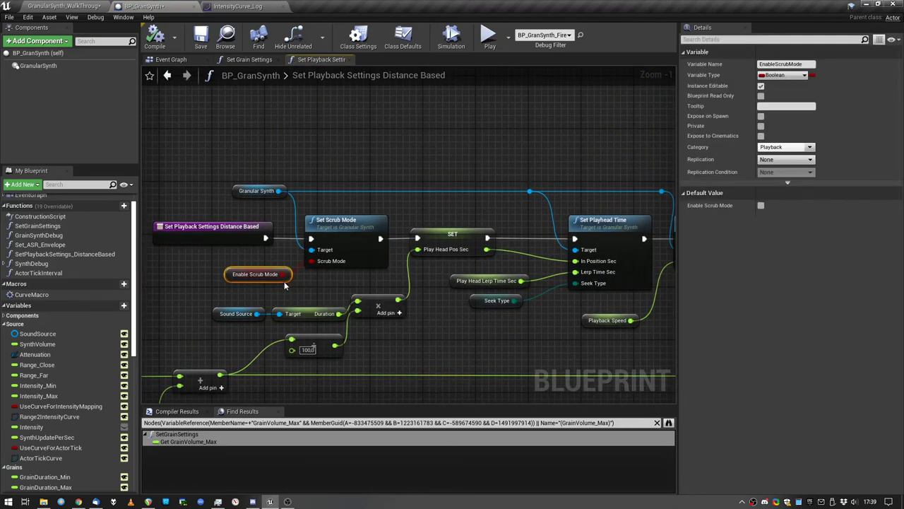
Examine the Play Head Pos Sec setter that feeds In Position Sec on the Set Playhead Time node.
right_click_drag(370, 288, 275, 272)
left_click(358, 220)
right_click_drag(345, 307, 462, 298)
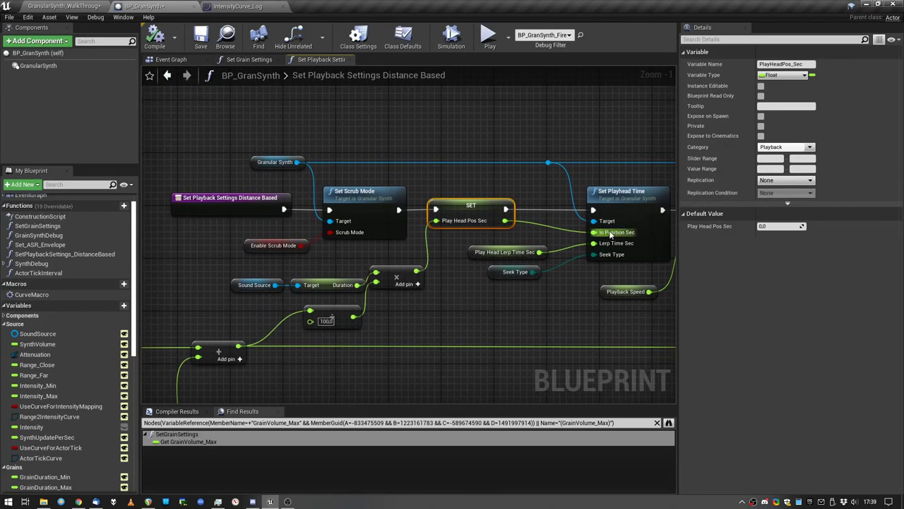
Examine how the Sound Source's Duration is multiplied to calculate the playhead position in seconds.
scroll(441, 315, "down", 1)
right_click_drag(440, 314, 561, 274)
left_click(384, 250)
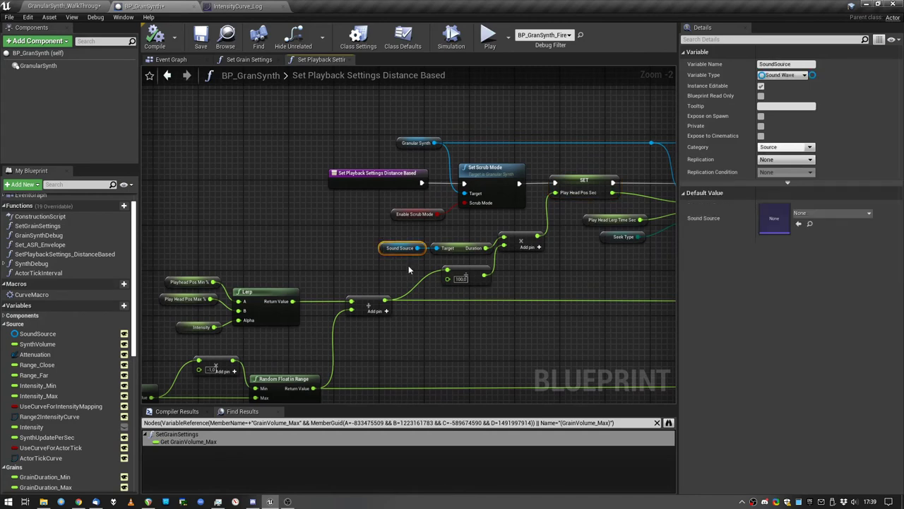
scroll(406, 266, "up", 1)
right_click_drag(483, 255, 415, 253)
left_click(414, 247)
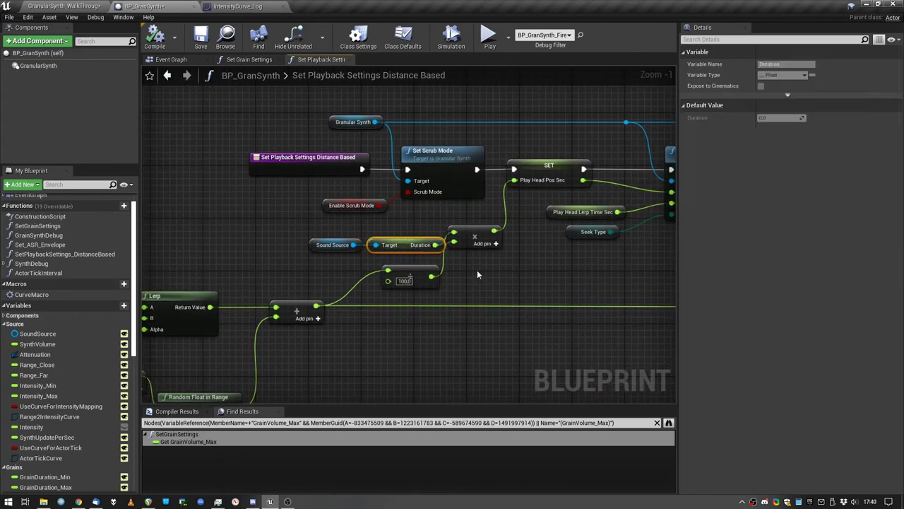
right_click_drag(413, 293, 428, 266)
Examine how Playhead Pos Min % and Max % are lerped by Intensity and divided by 100.
right_click_drag(173, 251, 271, 249)
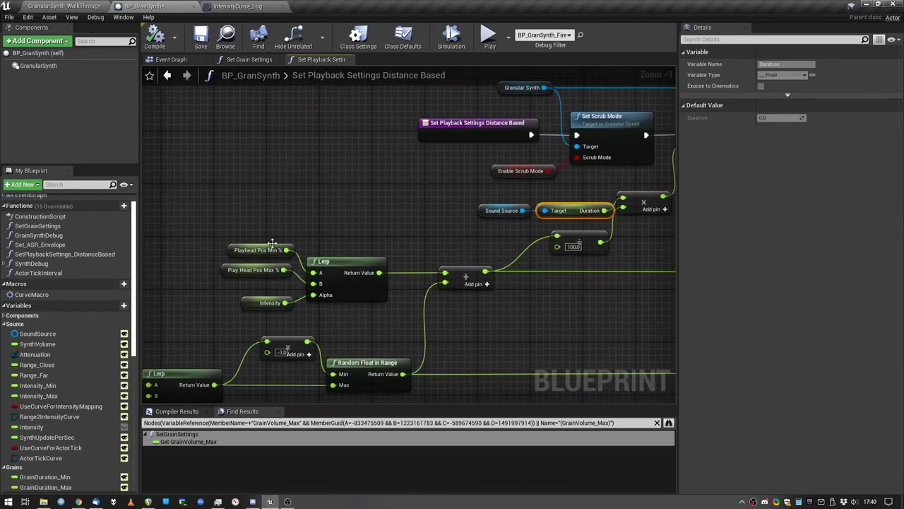
left_click(266, 252)
left_click(237, 269)
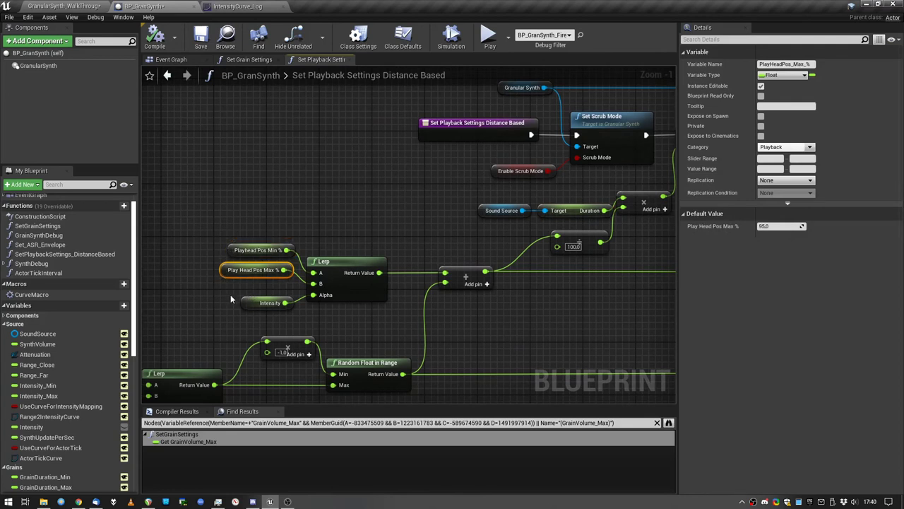
right_click_drag(229, 301, 231, 277)
left_click(268, 277)
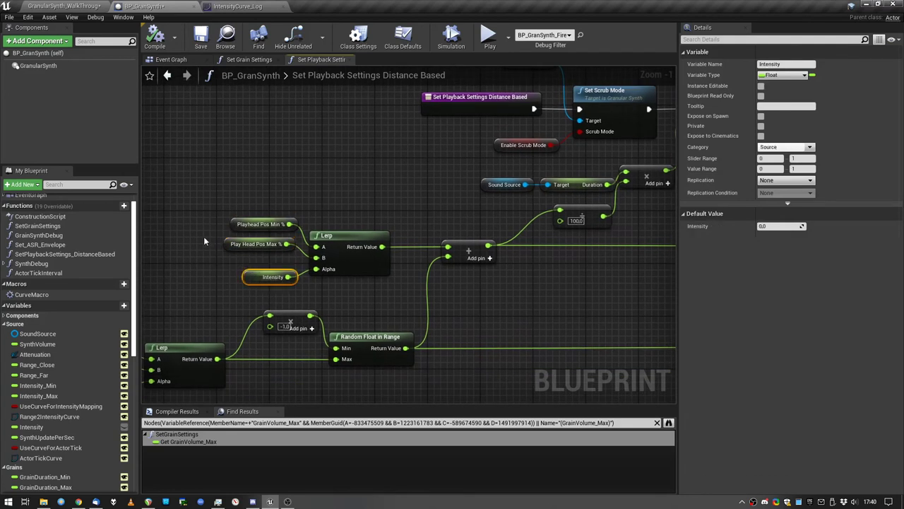
left_click(254, 244)
left_click(260, 224)
left_click(348, 236)
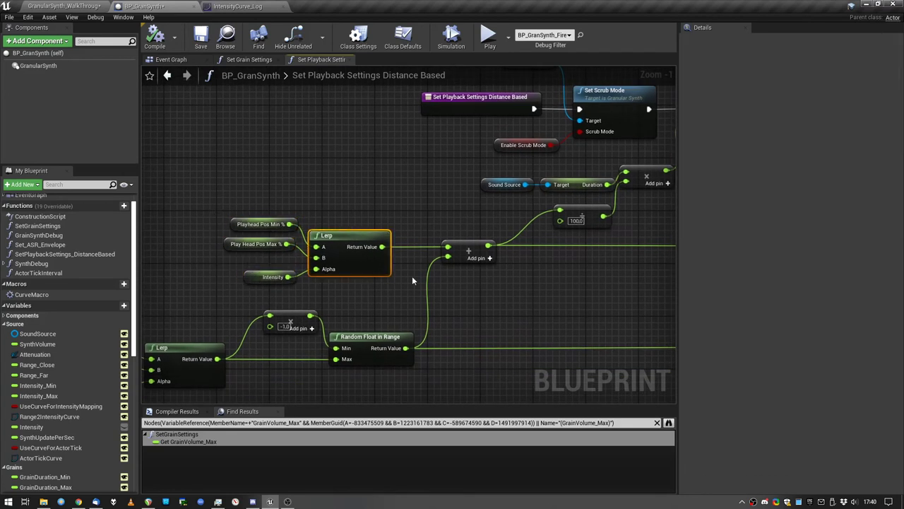
left_click(553, 211)
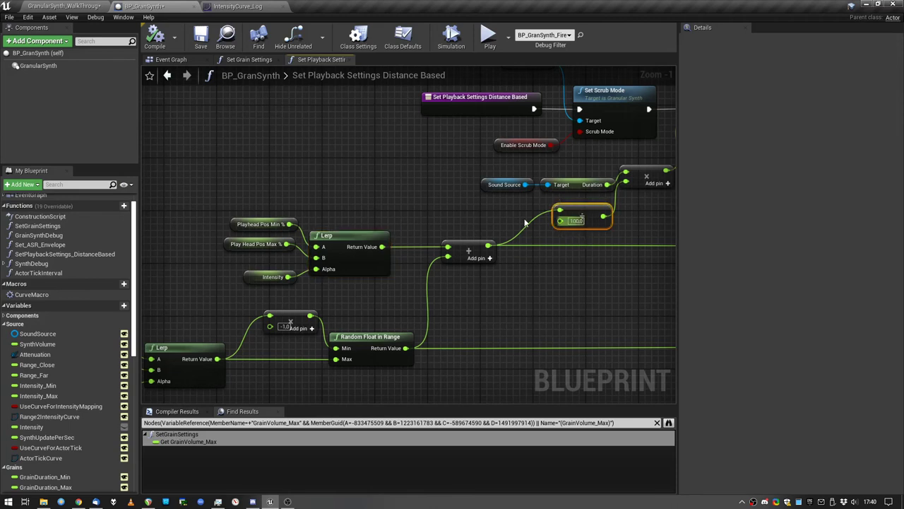
left_click(268, 222)
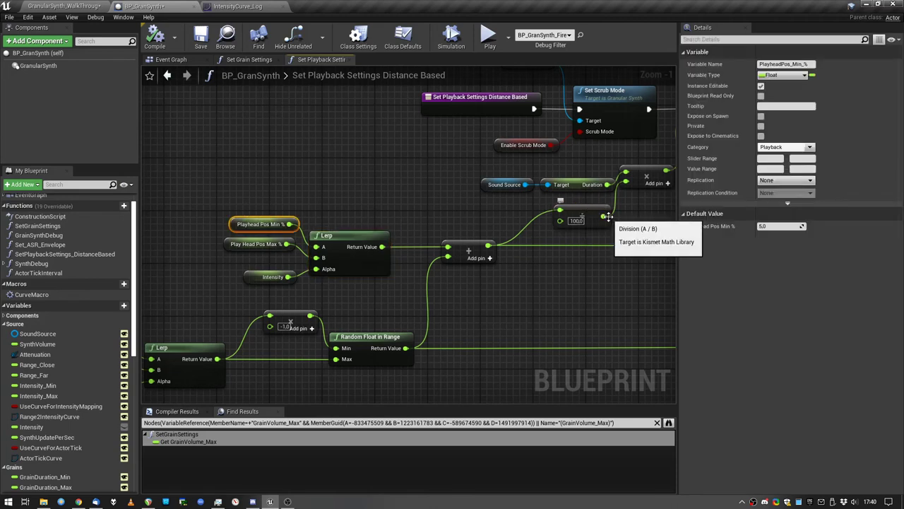
Trace the Play Head Rand Pos Min/Max lerp through Random Float in Range into the playhead position calculation.
right_click_drag(331, 315, 398, 284)
scroll(376, 304, "down", 1)
left_click(223, 308)
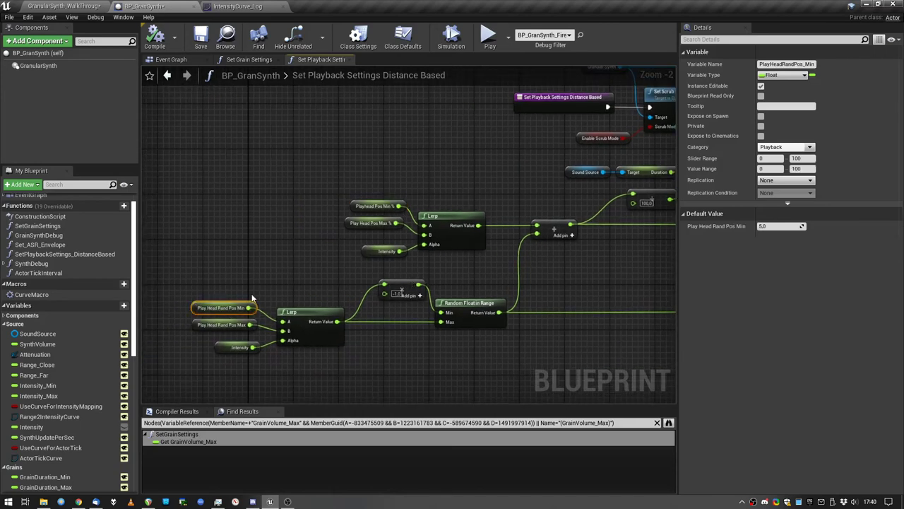
right_click_drag(562, 277, 343, 344)
right_click_drag(245, 339, 459, 282)
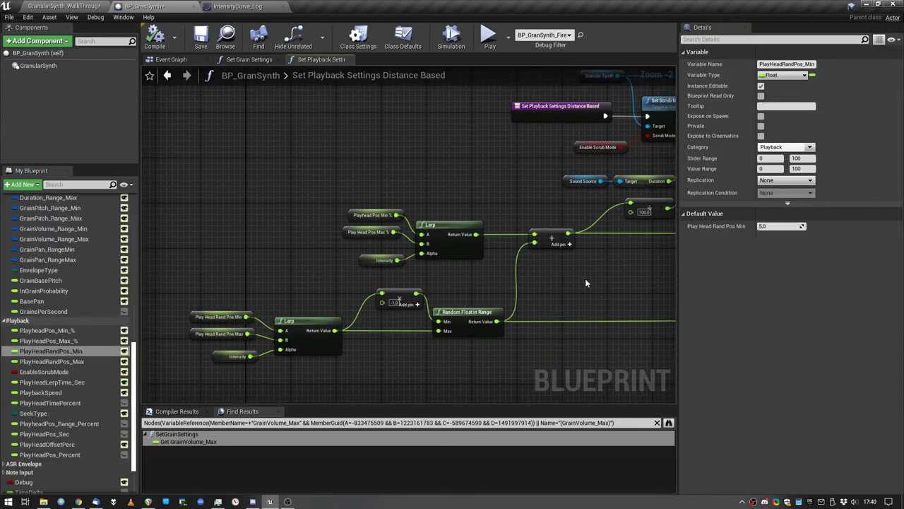
right_click_drag(585, 278, 402, 308)
mouse_move(591, 223)
right_mouse_down()
mouse_move(452, 284)
mouse_move(500, 294)
right_mouse_up()
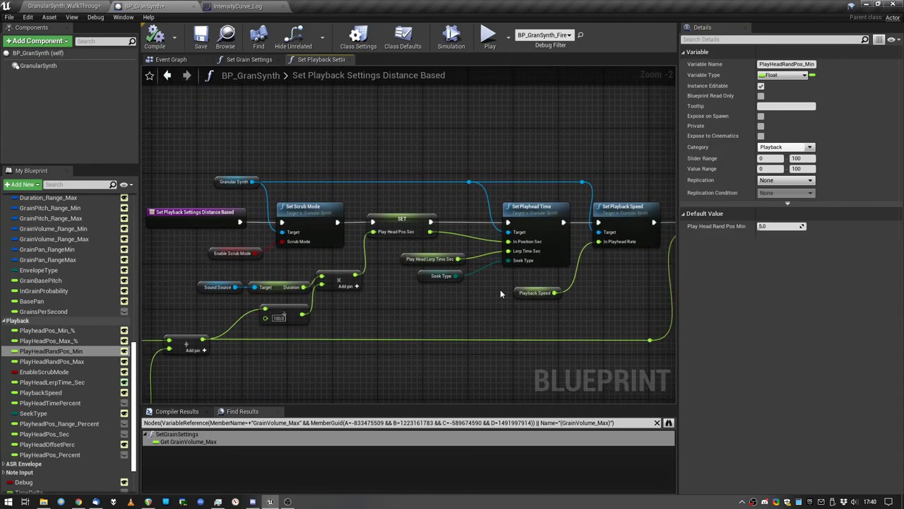
Switch to REAPER, inspect the faded audio item's waveform on the timeline, and return to the Unreal blueprint.
left_click(147, 502)
left_click_drag(431, 66, 413, 71)
scroll(339, 136, "up", 5)
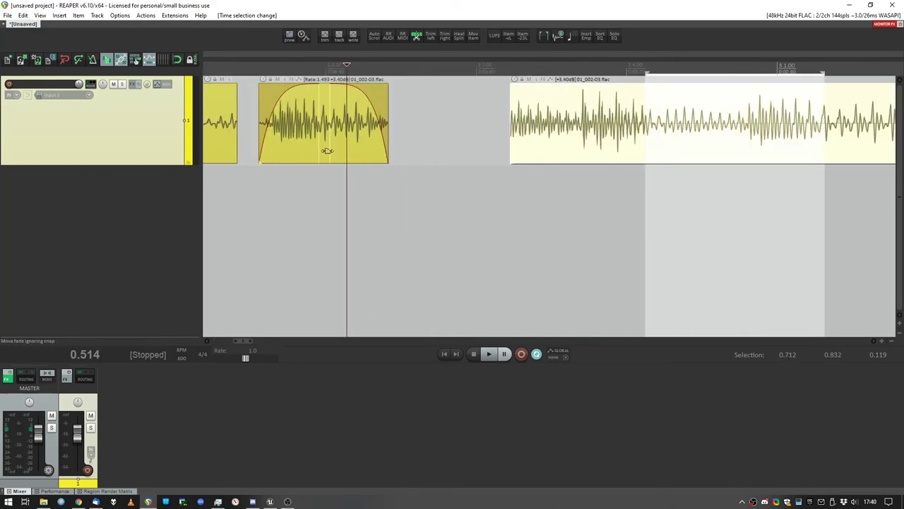
key("alt+Tab")
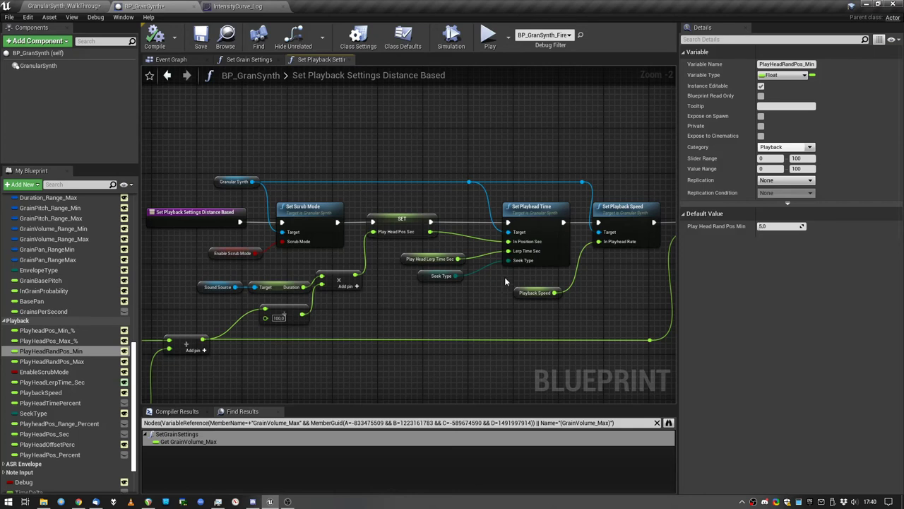
Examine the Play Head Lerp Time Sec and Seek Type variables connected to Set Playhead Time.
right_click_drag(479, 308, 534, 282)
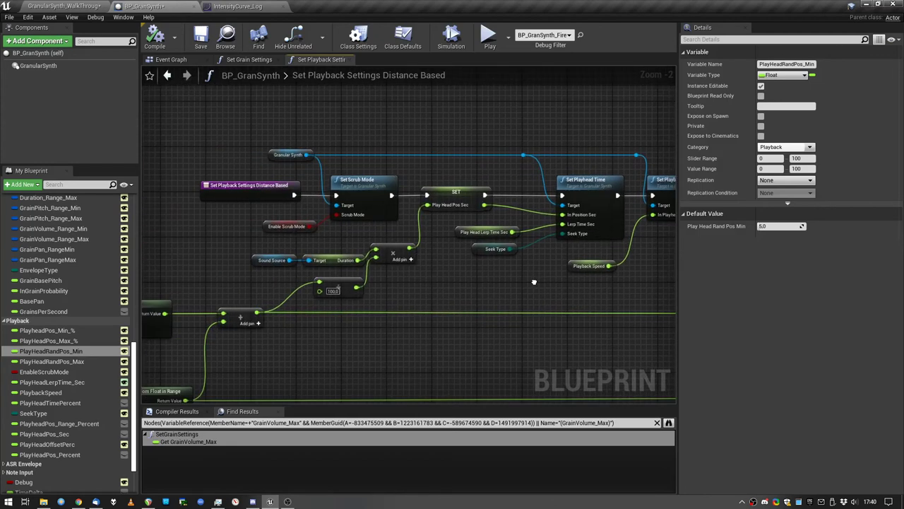
scroll(454, 324, "up", 2)
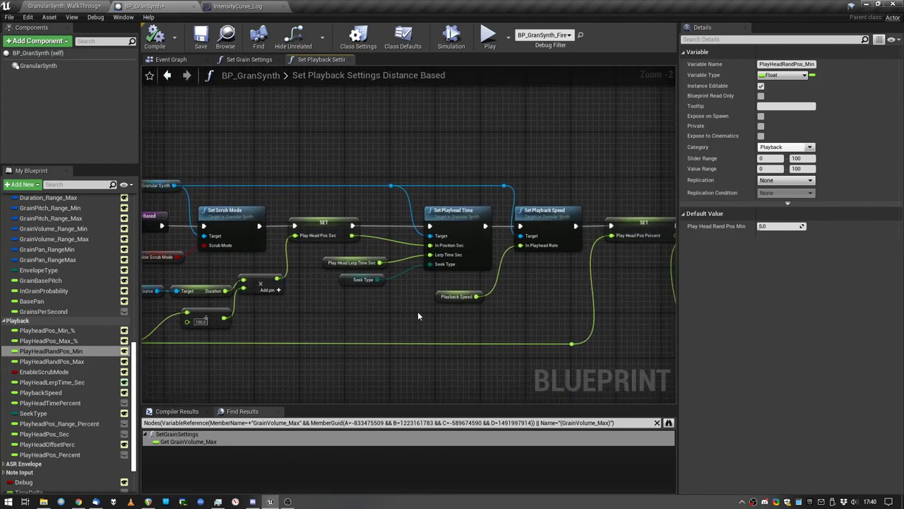
left_click(349, 270)
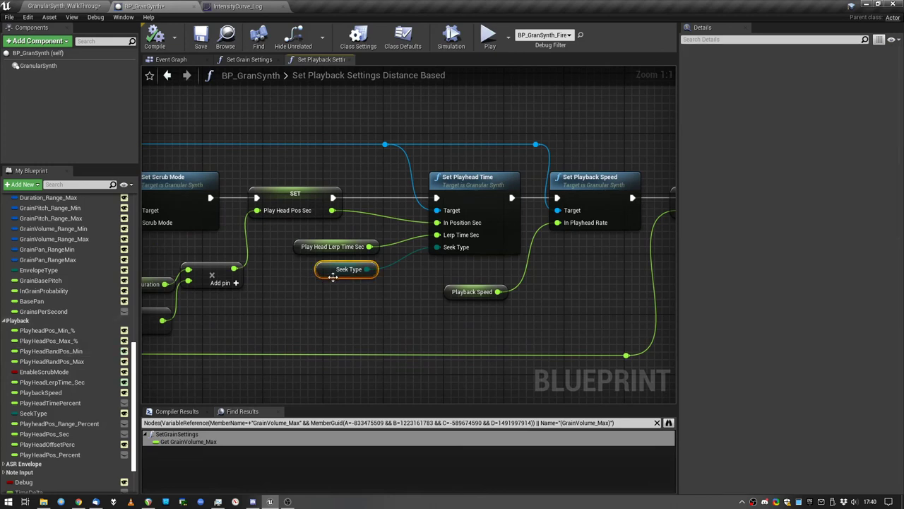
Examine the Set Playback Speed node and the Playback Speed variable connected to its In Playhead Rate.
right_click_drag(620, 245, 460, 306)
left_click(458, 243)
left_click(370, 329)
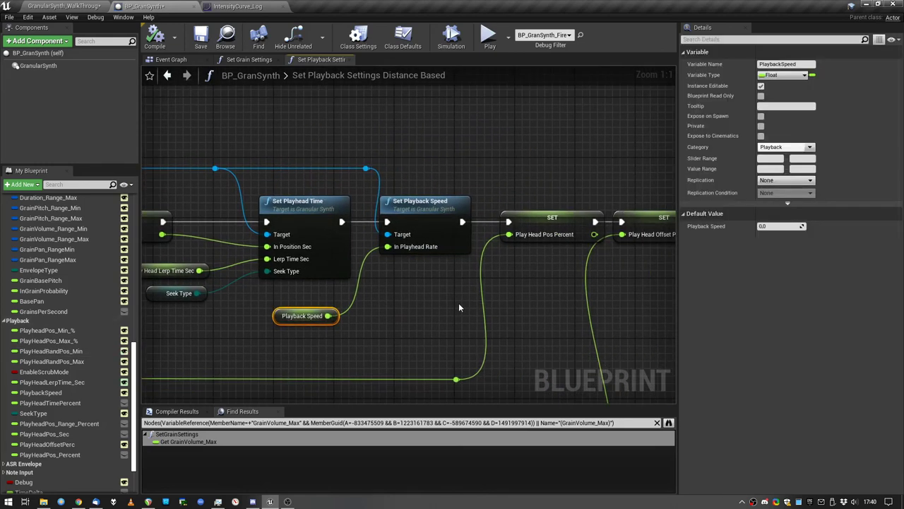
Examine the Play Head Pos Percent and Play Head Offset Perc setters, and return to the Event Graph.
right_click_drag(510, 293, 398, 271)
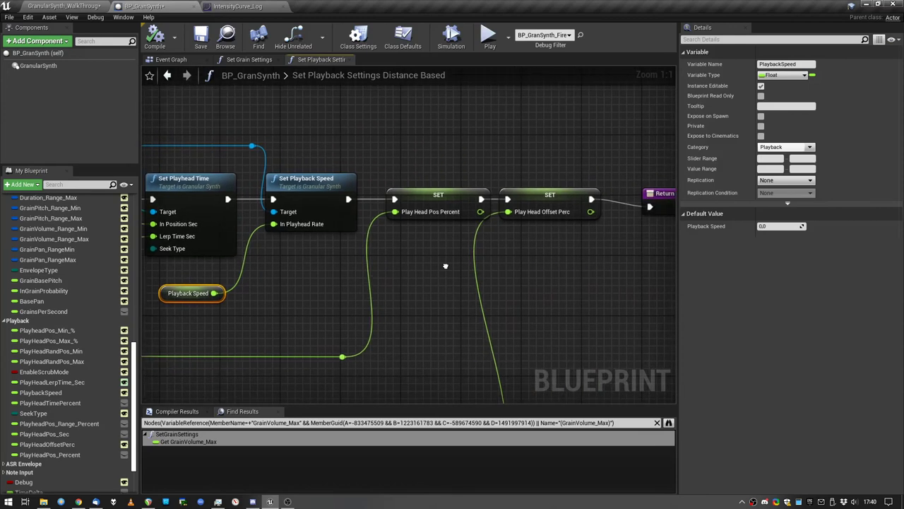
left_click(438, 196)
scroll(449, 256, "down", 1)
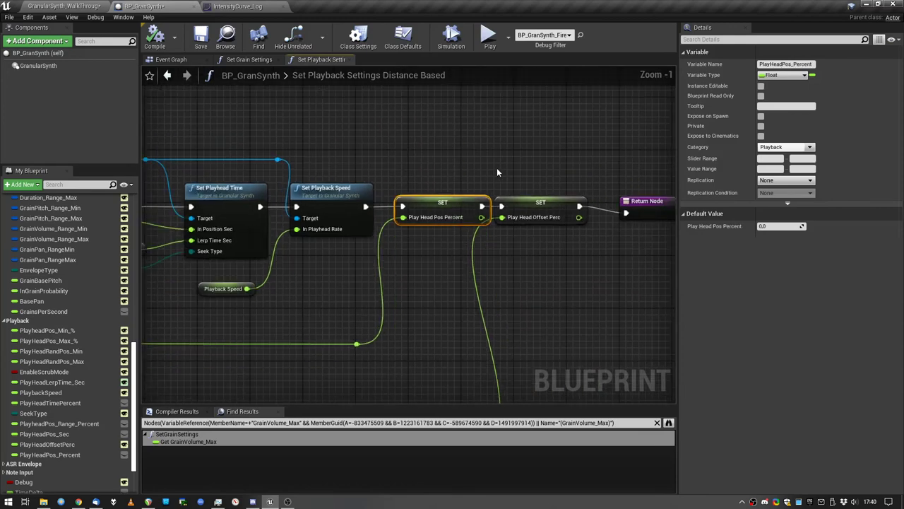
left_click(541, 204)
scroll(468, 205, "down", 3)
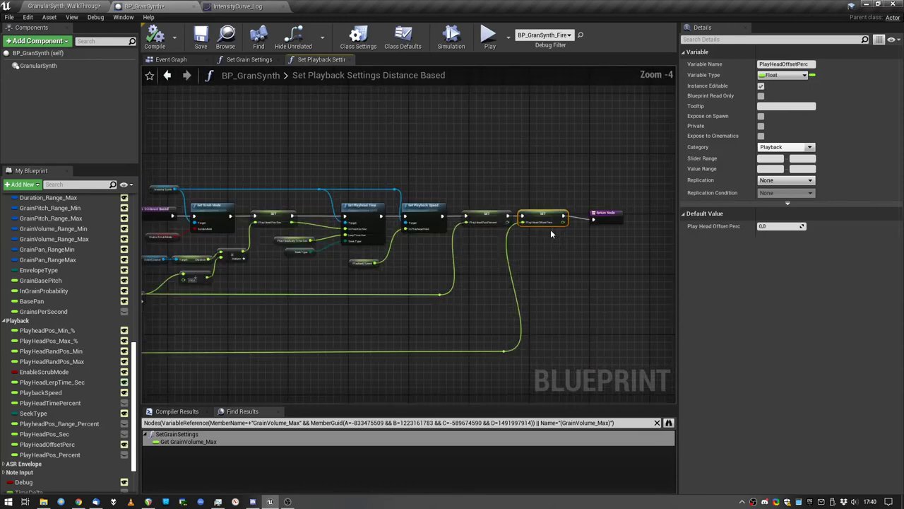
left_click(238, 62)
left_click(175, 62)
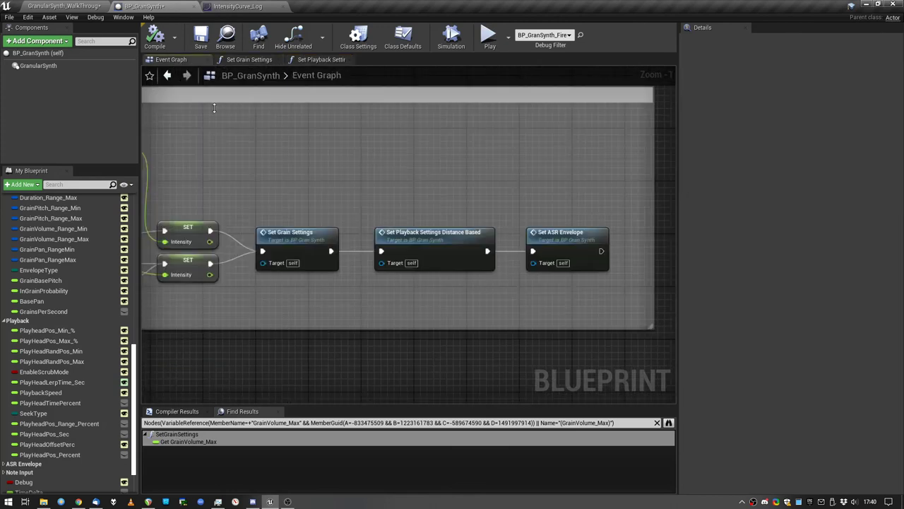
Open the Set ASR Envelope function and examine its Set Attack Time and Set Sustain Gain nodes.
double_click(574, 235)
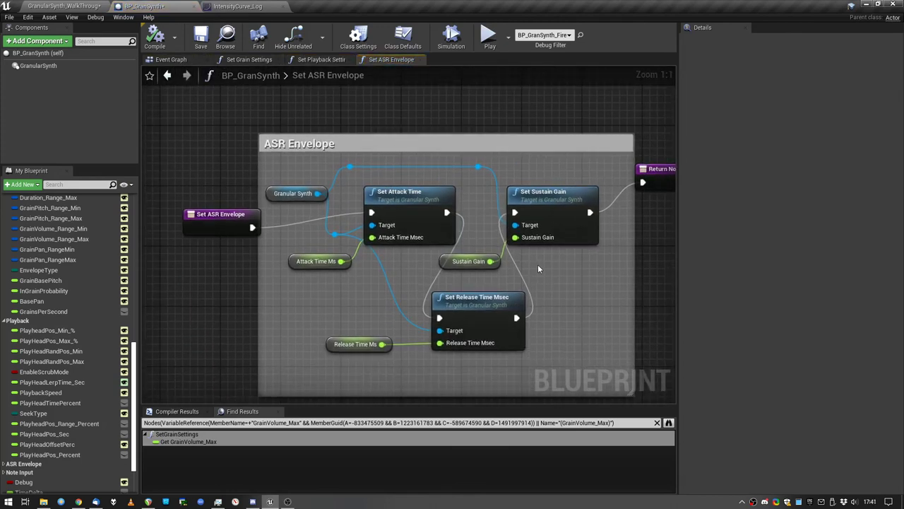
left_click(397, 206)
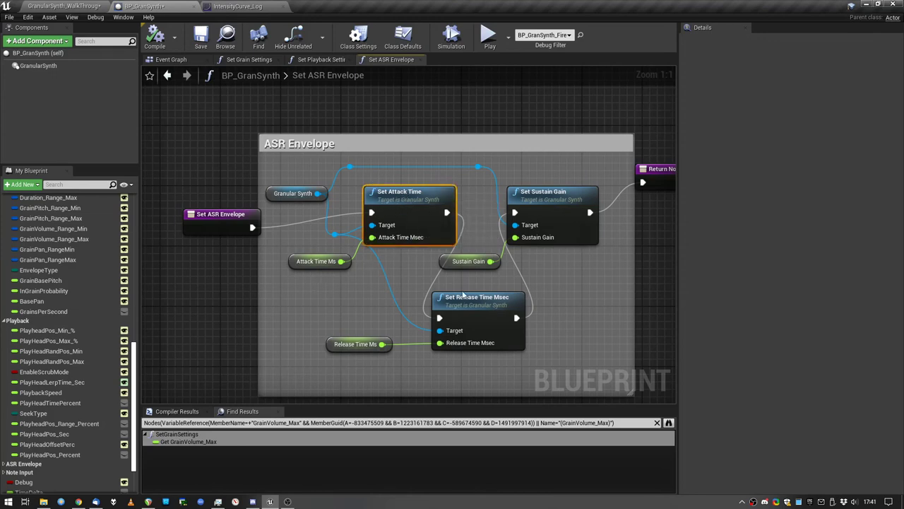
left_click(555, 196)
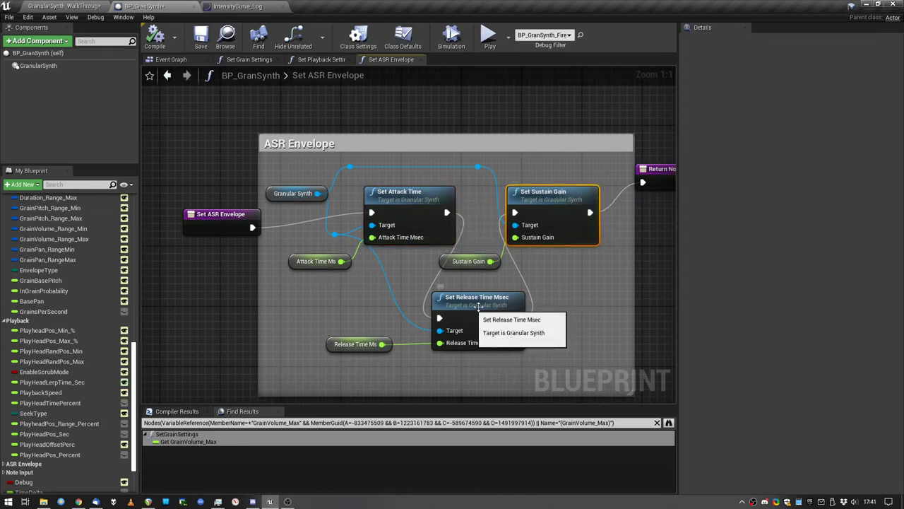
Widen the ASR Envelope comment box and move the Set Release Time Msec node beyond Set Sustain Gain.
right_click_drag(572, 289, 493, 282)
left_click_drag(534, 262, 652, 275)
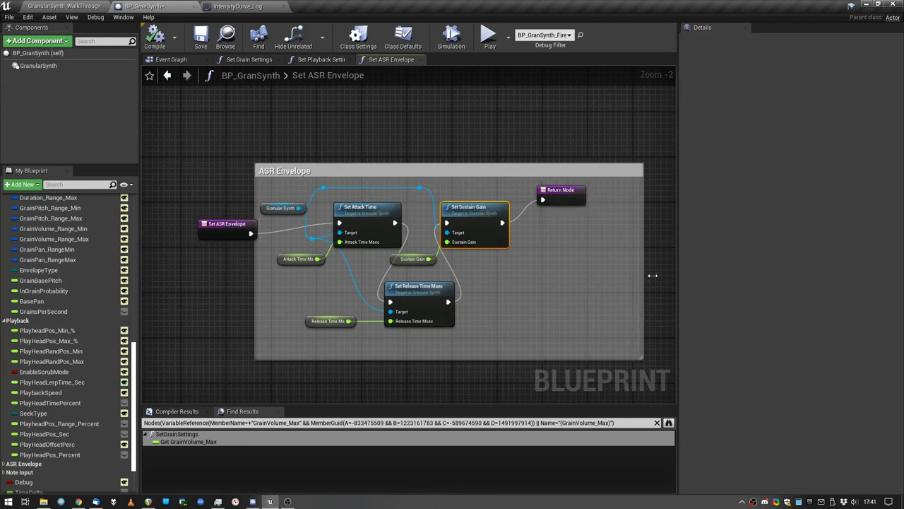
left_click_drag(449, 288, 590, 289)
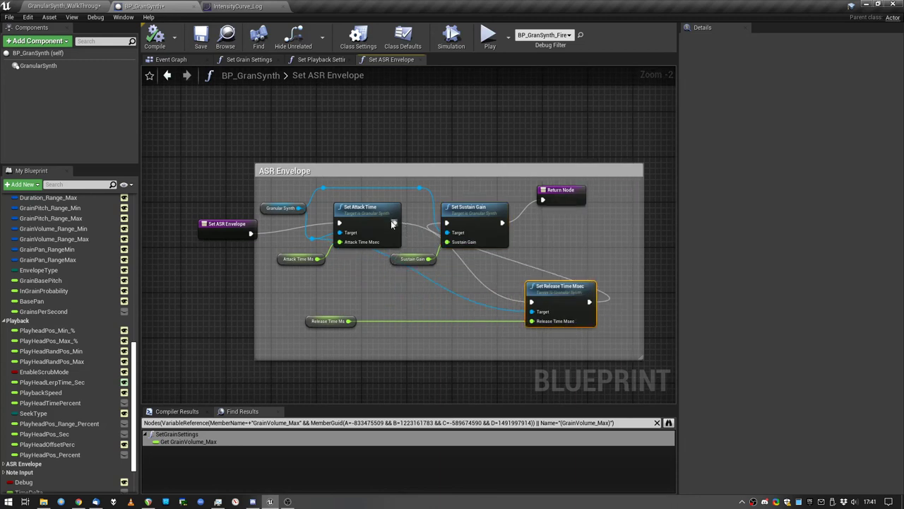
Rewire execution from Set Attack Time through Set Sustain Gain and Set Release Time Msec to the Return Node, aligning the nodes in a row.
left_click_drag(393, 224, 447, 223)
left_click_drag(502, 223, 533, 303)
left_click_drag(554, 285, 563, 229)
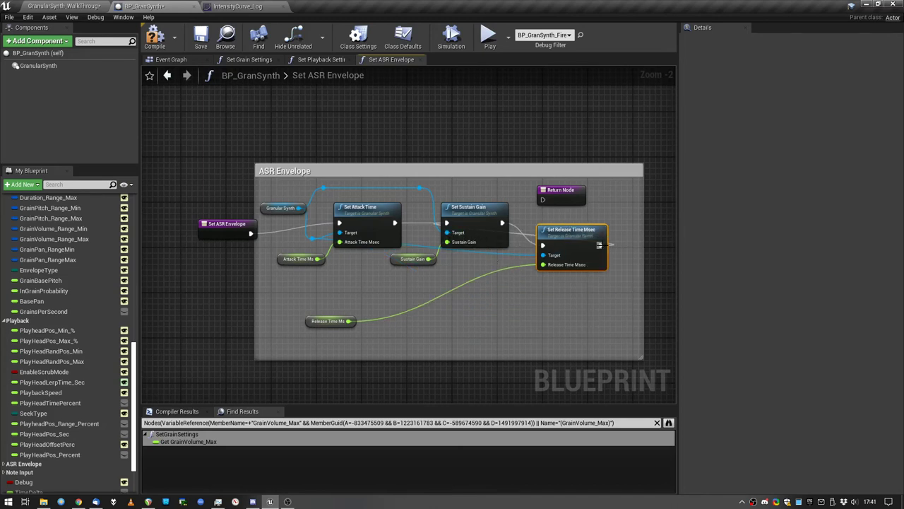
left_click_drag(600, 246, 542, 199)
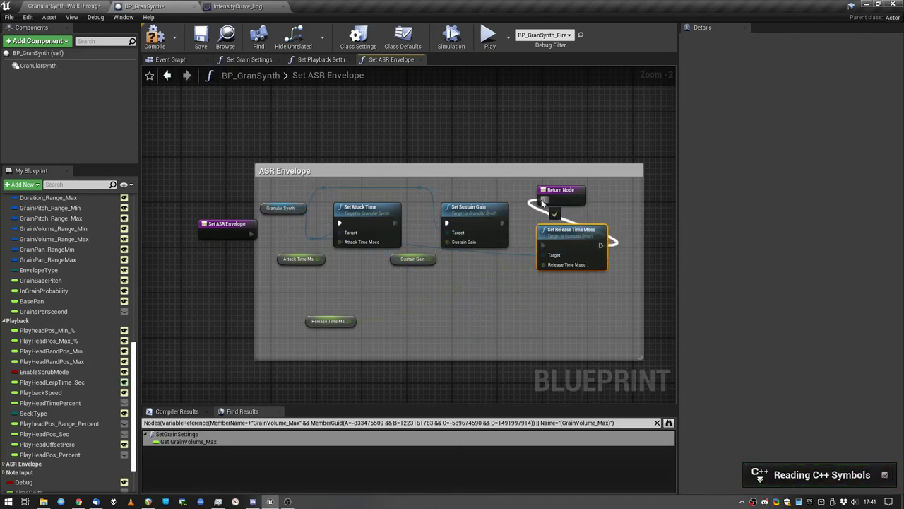
left_click_drag(573, 231, 631, 217)
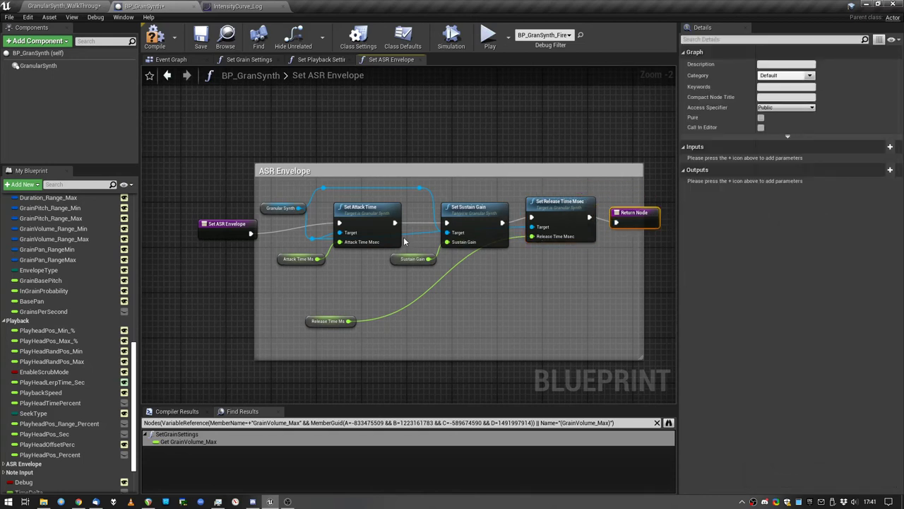
Route the Granular Synth reference through an added reroute point to Set Release Time Msec's Target, and place Release Time Ms beneath that node.
left_click_drag(420, 189, 512, 200)
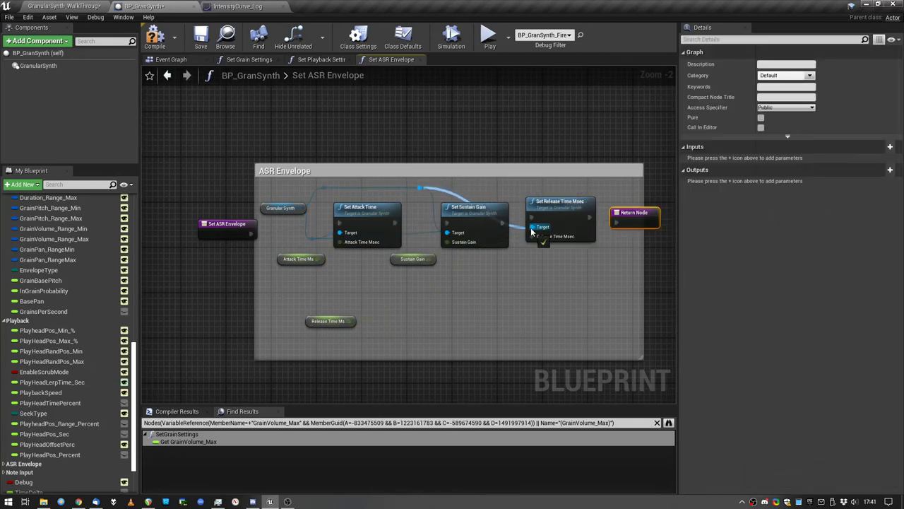
left_click_drag(531, 232, 532, 226)
left_click(459, 196)
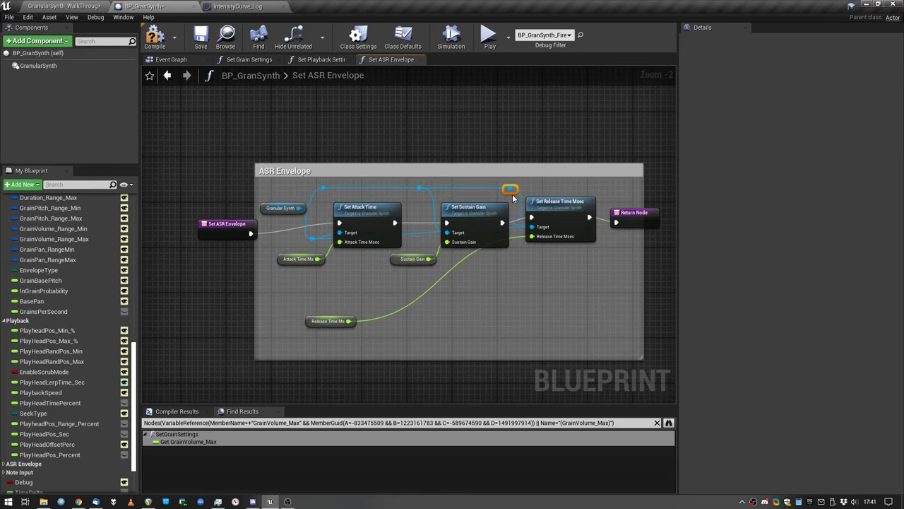
key("ctrl+z")
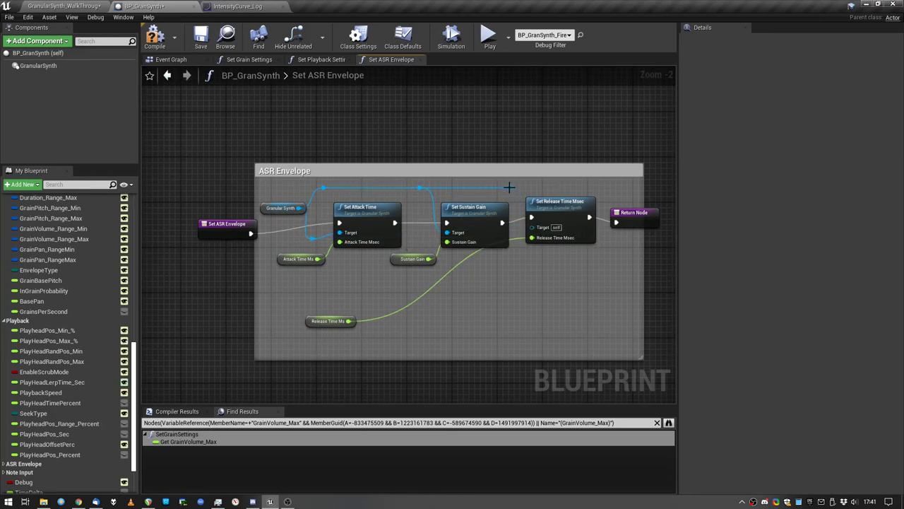
left_click_drag(509, 187, 532, 227)
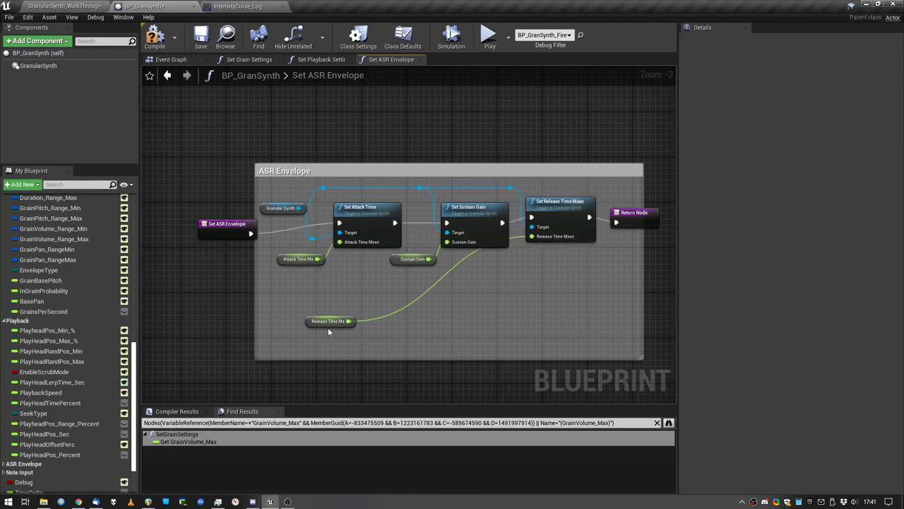
left_click_drag(328, 322, 425, 305)
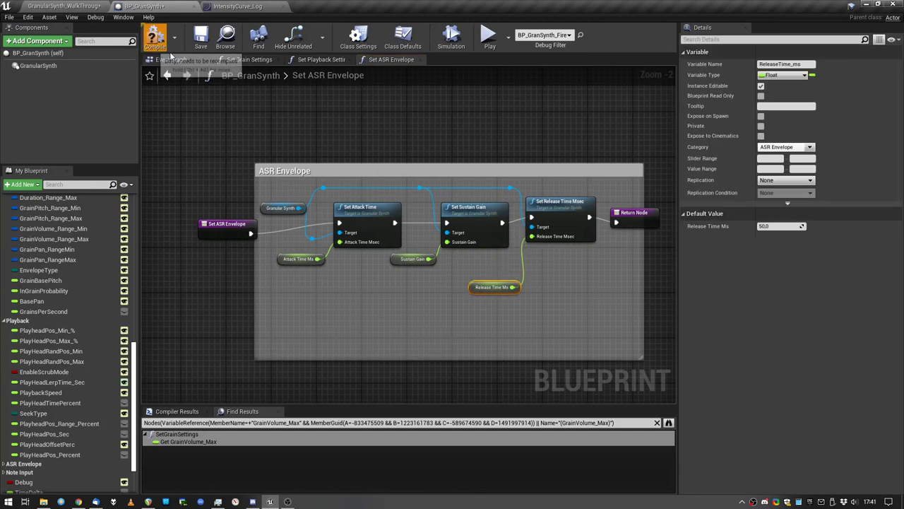
Return to the Event Graph and open the Synth Debug function called in the Event Tick section.
left_click(325, 61)
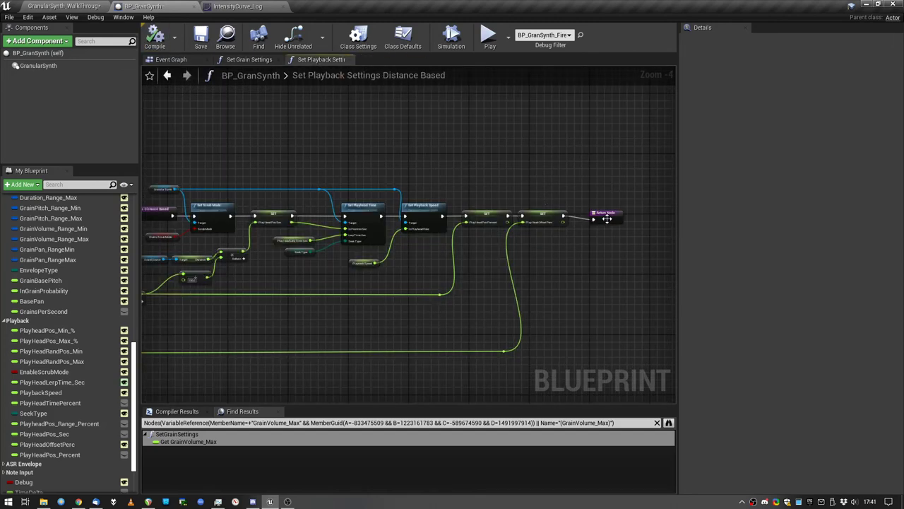
left_click(170, 60)
scroll(555, 239, "down", 6)
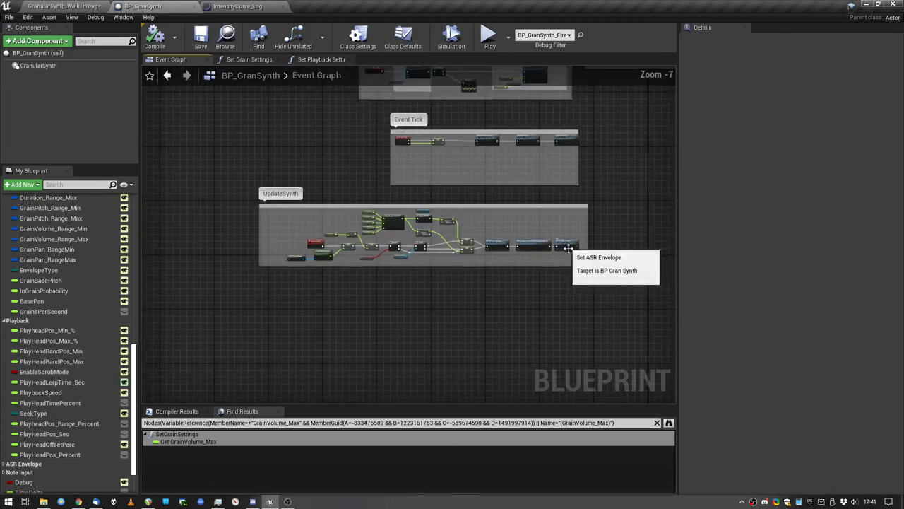
right_click_drag(533, 206, 480, 310)
scroll(508, 242, "up", 6)
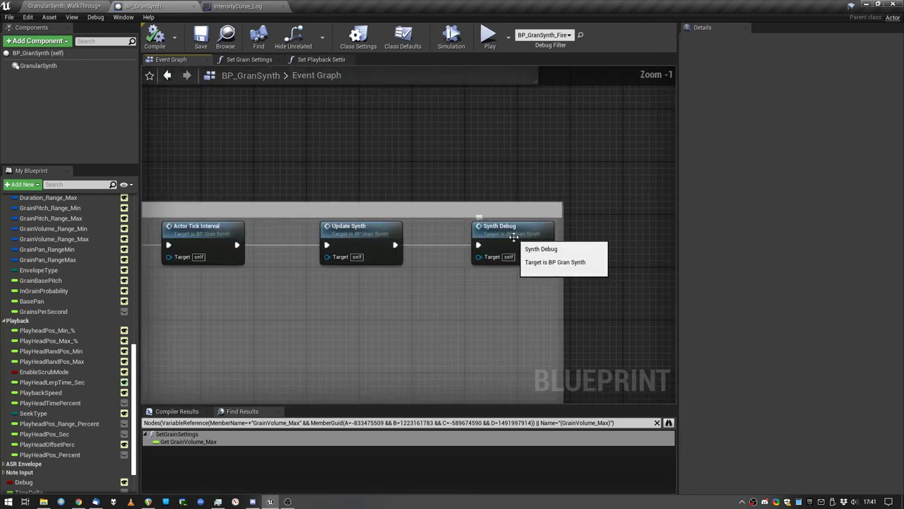
double_click(488, 227)
scroll(258, 248, "up", 2)
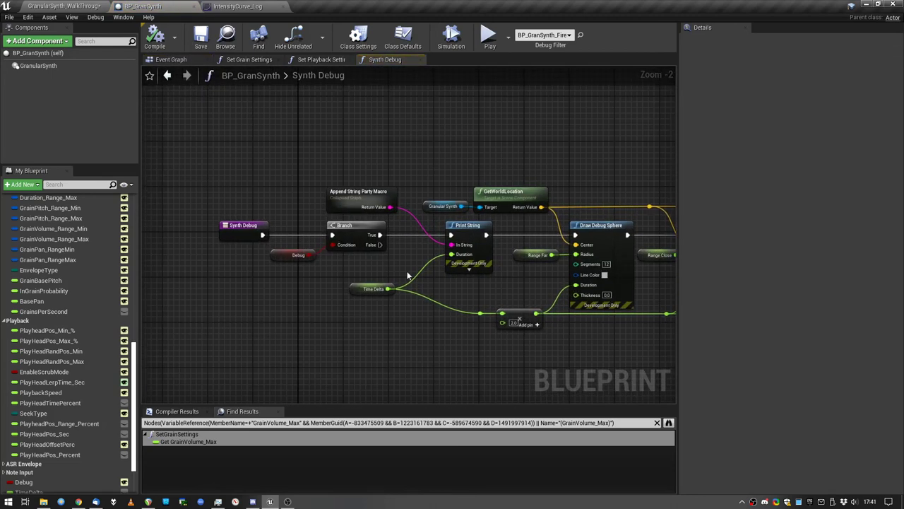
Examine Synth Debug's Append String Party Macro, Print String, Draw Debug Sphere and Draw Debug String nodes.
right_click_drag(351, 240, 285, 241)
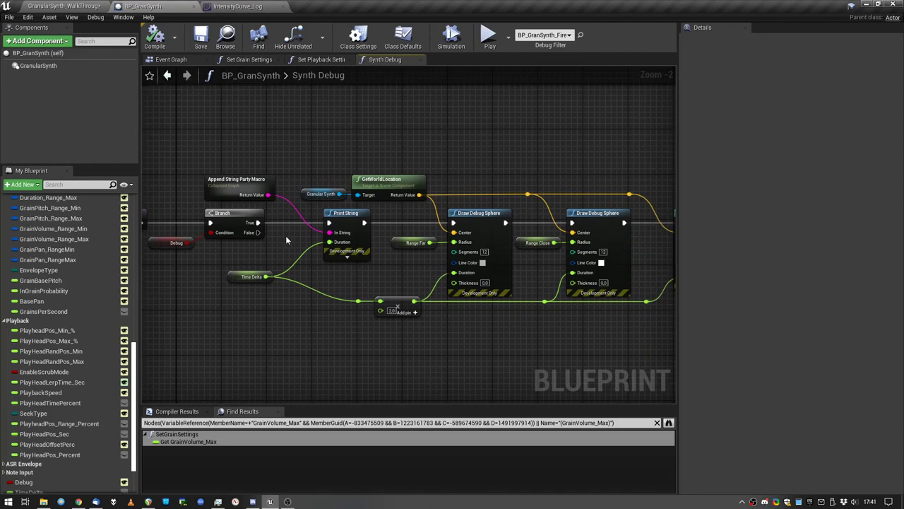
left_click(256, 178)
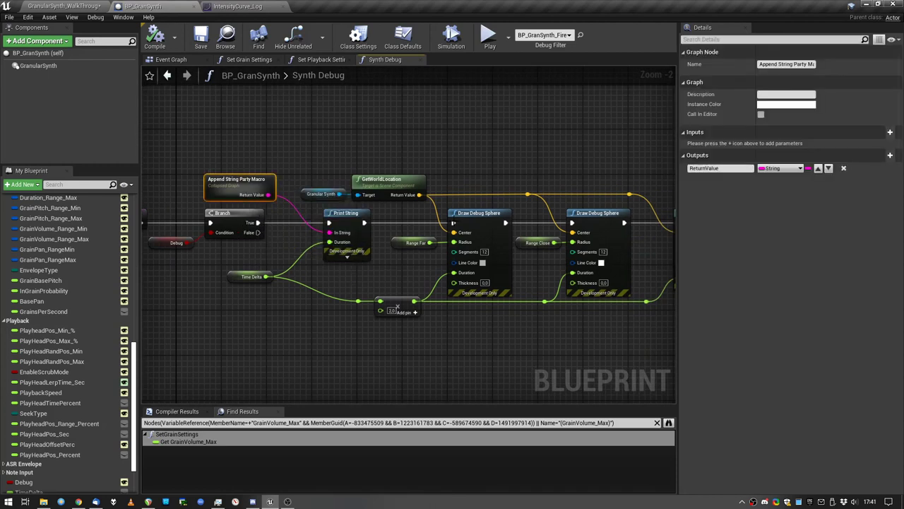
left_click(475, 214)
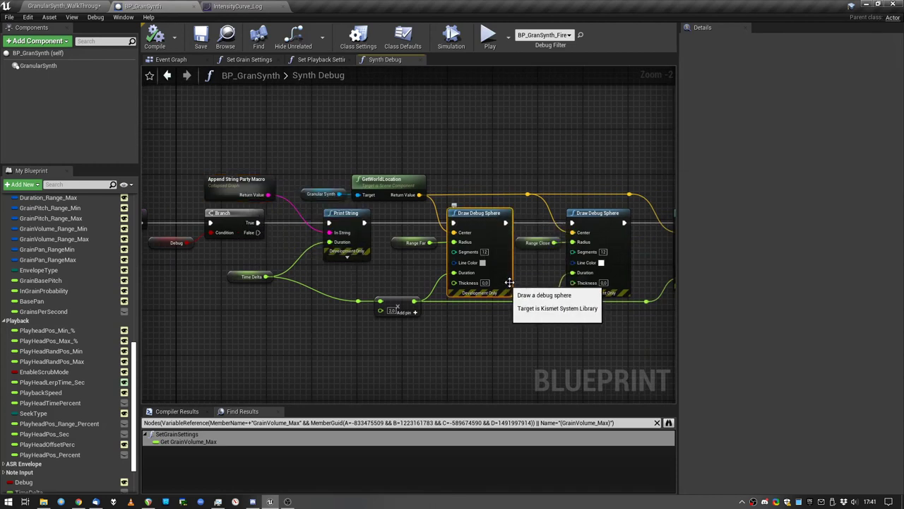
right_click_drag(411, 268, 303, 277)
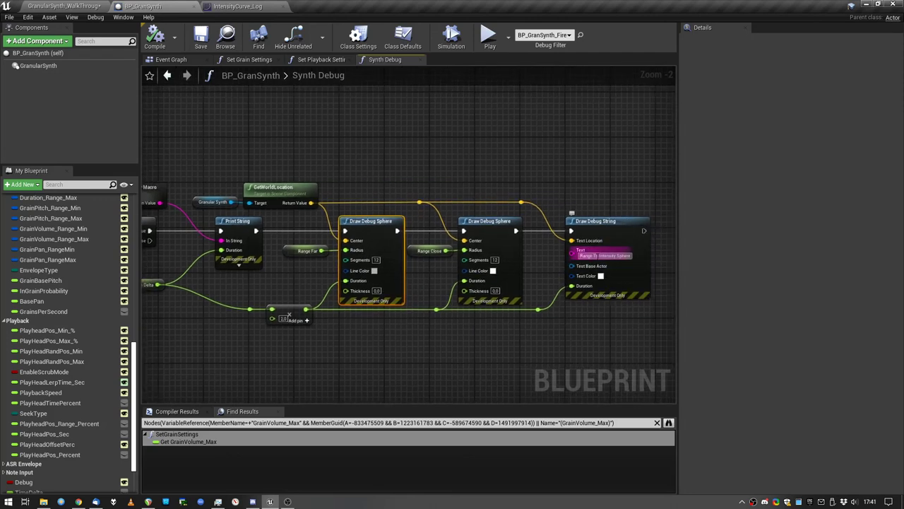
right_click_drag(244, 185, 482, 184)
Open the Append String Party Macro and examine the values its Append nodes combine into the debug text.
double_click(374, 190)
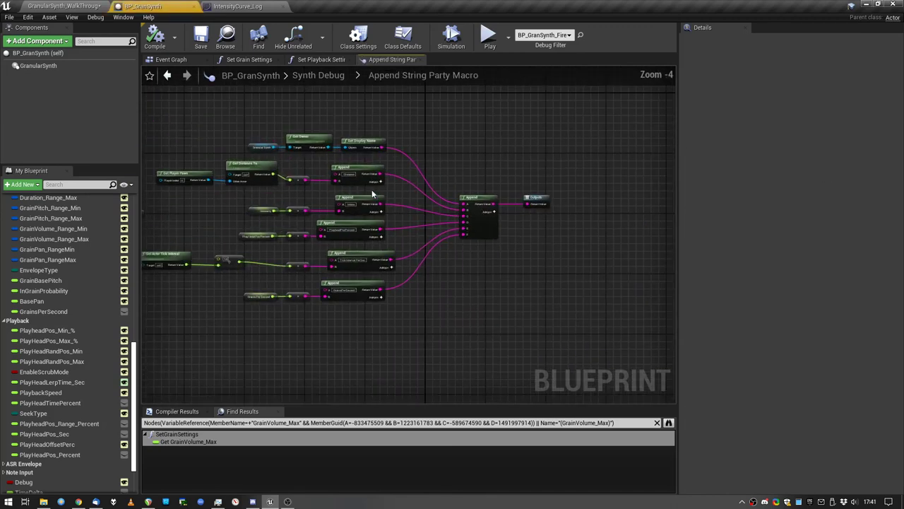
right_click_drag(415, 212, 505, 233)
scroll(505, 233, "up", 1)
right_click_drag(219, 205, 321, 218)
right_click_drag(443, 139, 357, 134)
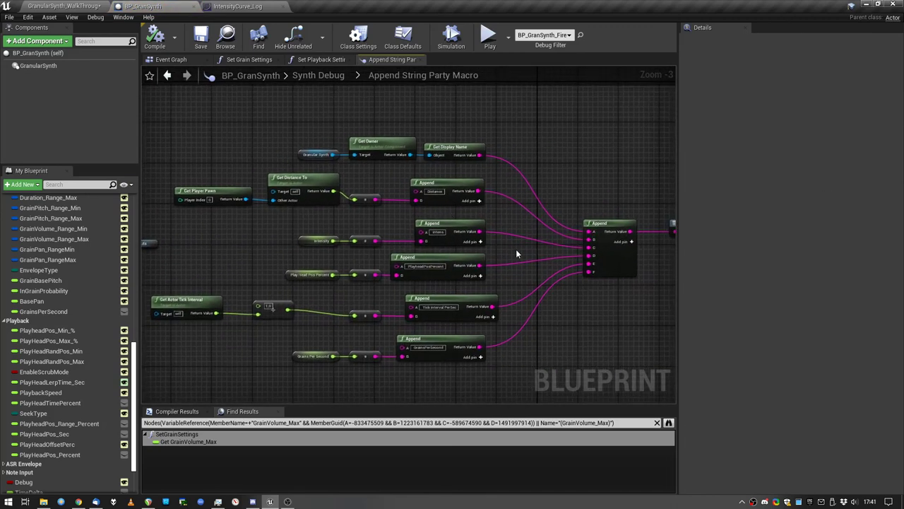
right_click_drag(516, 253, 455, 245)
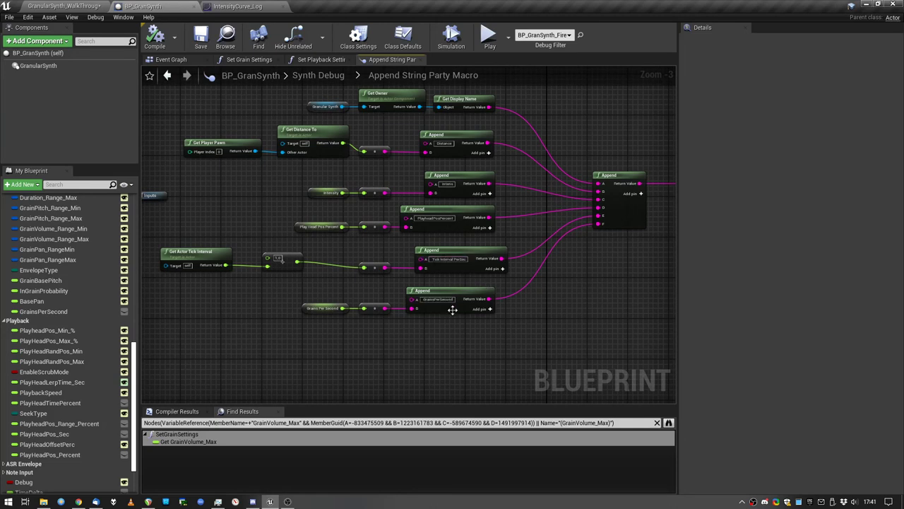
Close the macro graph and switch to the GranularSynth_WalkThrough level to look around the scene.
middle_click(388, 60)
left_click(41, 6)
mouse_move(368, 180)
right_mouse_down()
mouse_move(268, 185)
mouse_move(283, 219)
mouse_move(272, 202)
mouse_move(368, 177)
right_mouse_up()
right_click_drag(436, 309, 396, 279)
right_click_drag(500, 191, 448, 202)
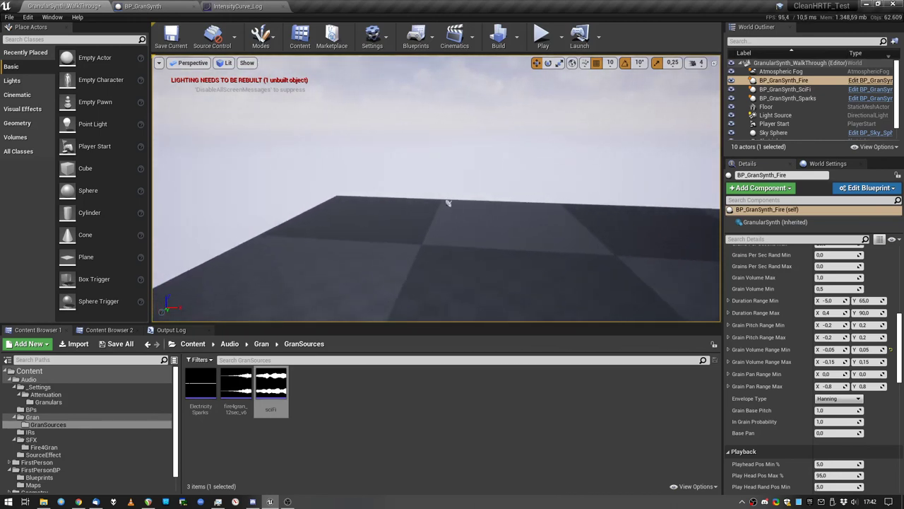
Focus the viewport on BP_GranSynth_Sparks and start playing the level.
left_click(809, 100)
key("f")
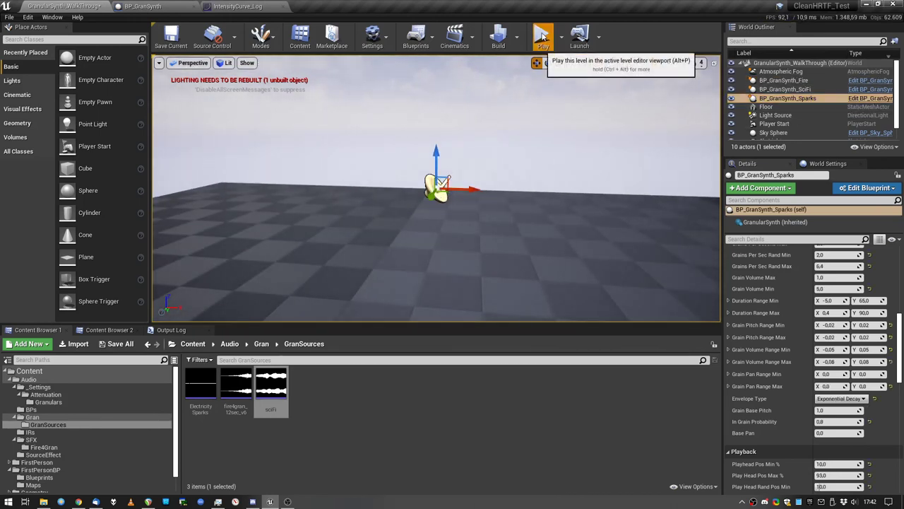
left_click(542, 39)
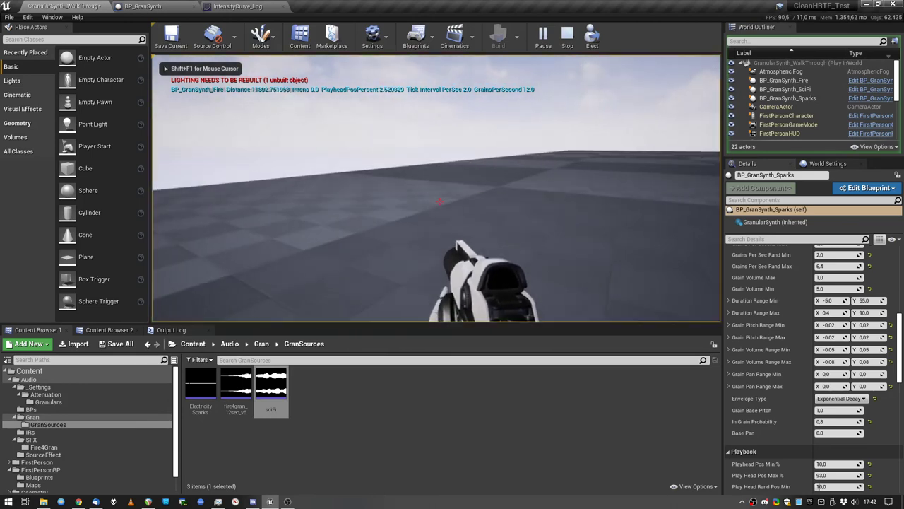
On the running BP_GranSynth_Sparks, set Grain Duration Min to about 710.47, Max to about 629.08, and Duration Range Max to about -154.4 and 389.4.
left_click(802, 99)
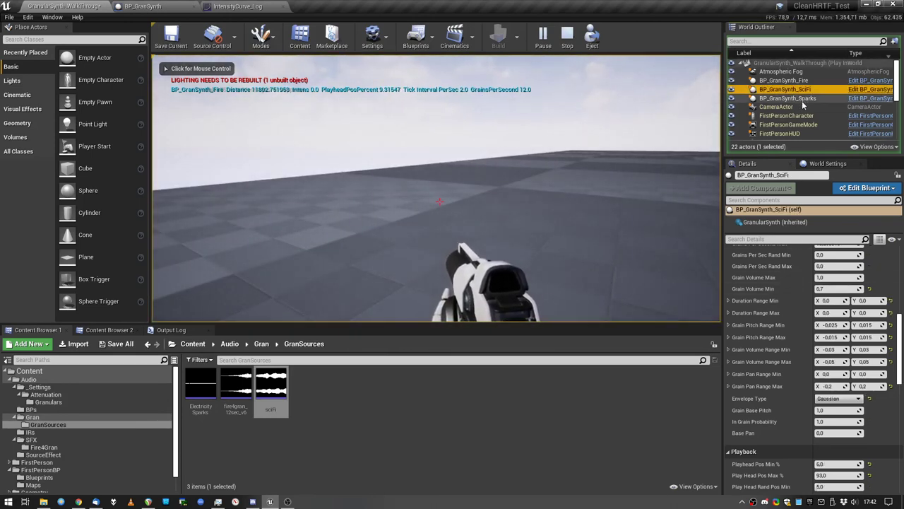
scroll(791, 308, "down", 3)
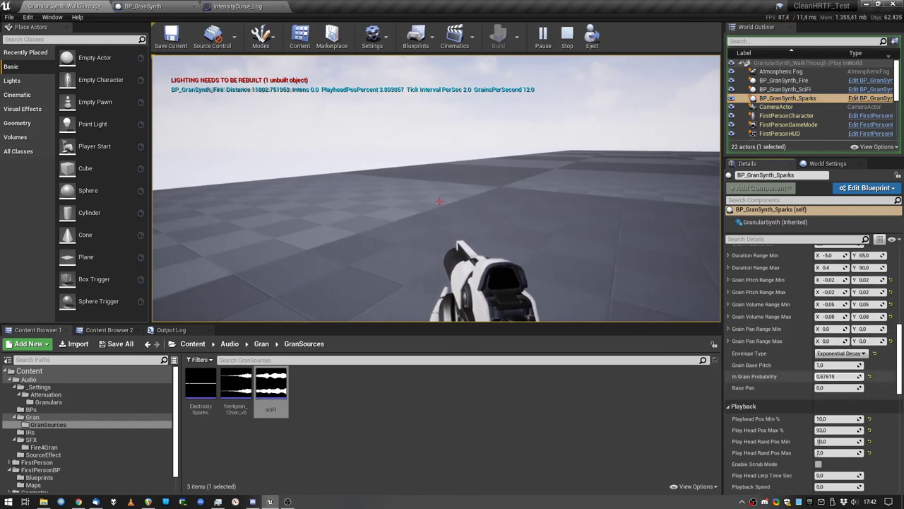
scroll(763, 325, "up", 8)
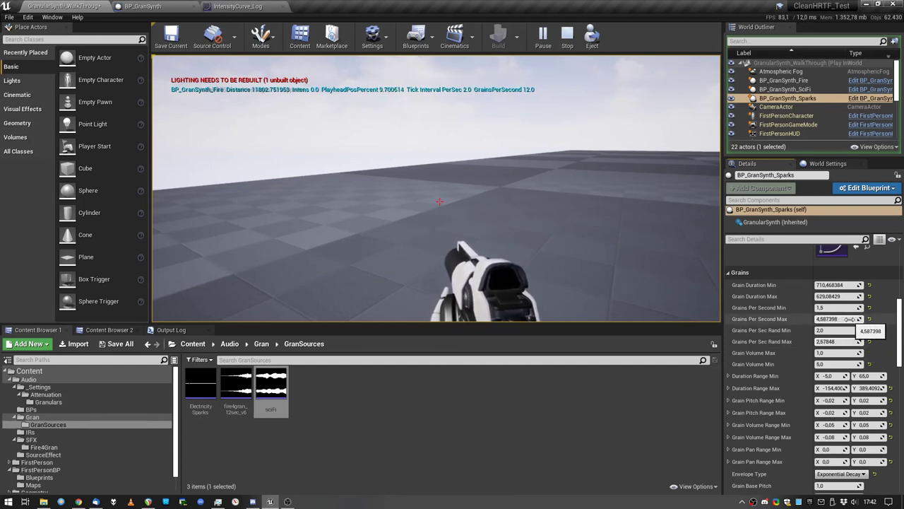
Set the sparks' Grains Per Second Max to about 2.49, Grains Per Sec Rand Max to about 2.46, and In Grain Probability to about 0.52.
left_click_drag(843, 342, 833, 319)
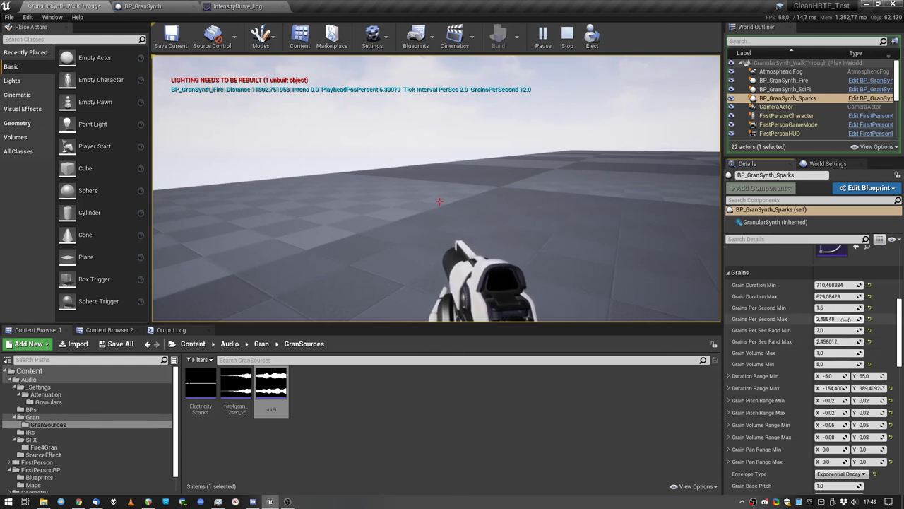
scroll(850, 319, "down", 3)
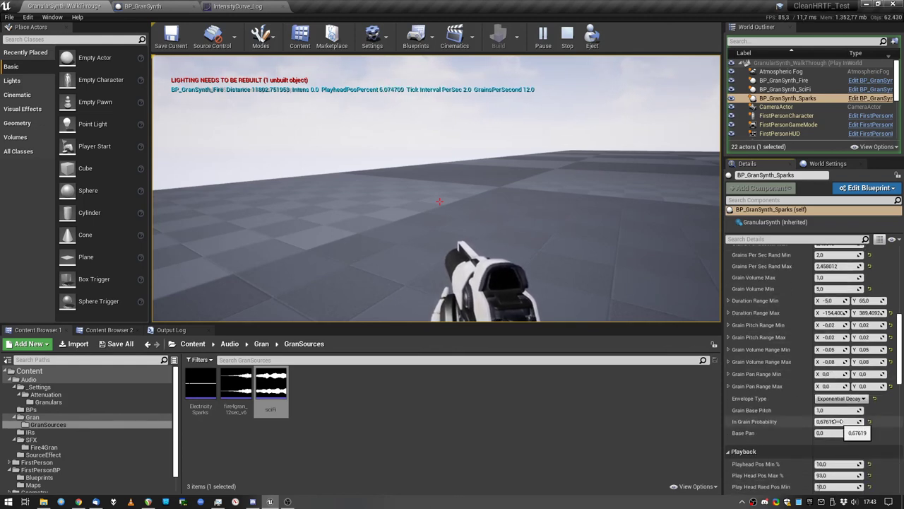
scroll(770, 353, "up", 2)
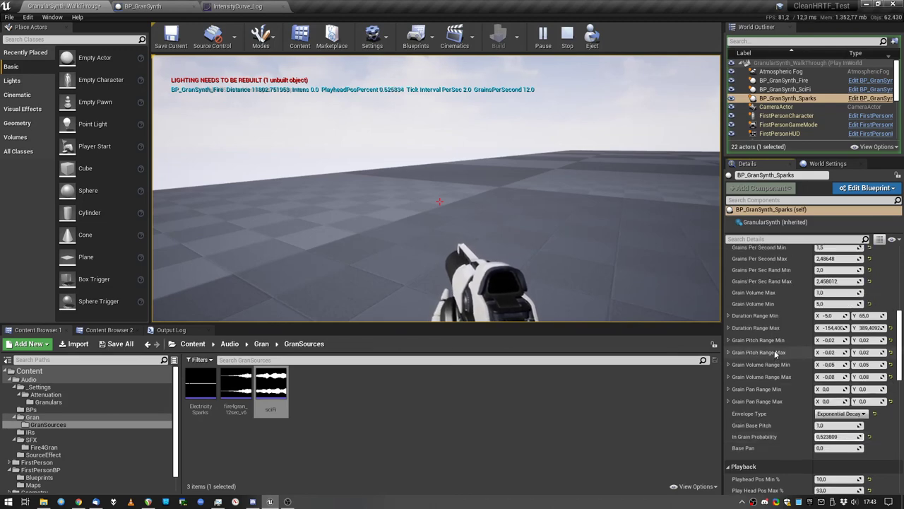
Walk around the playing level to listen to the retuned sparks emitter, and stop the play session.
left_click(576, 246)
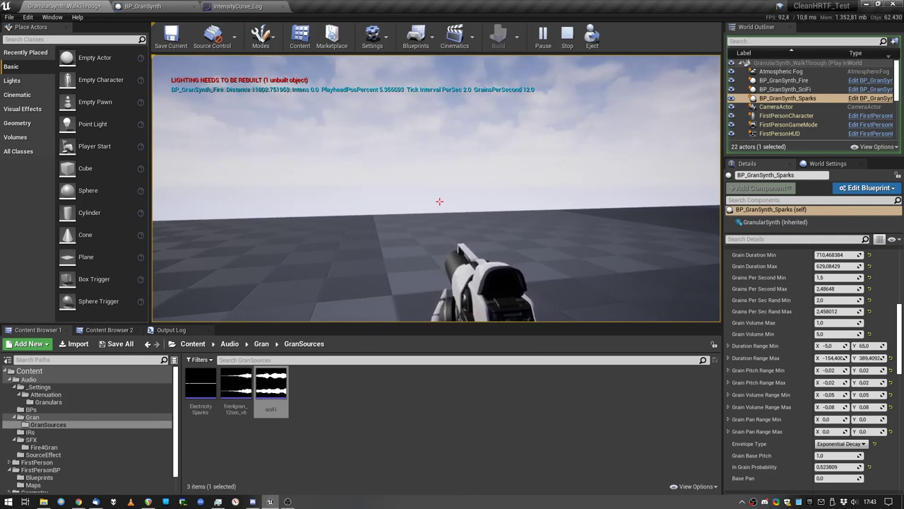
key("w")
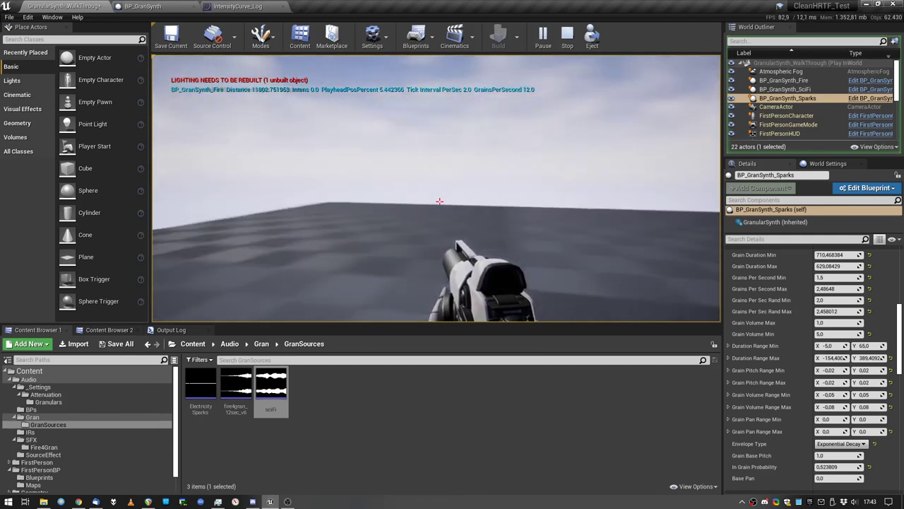
key("w")
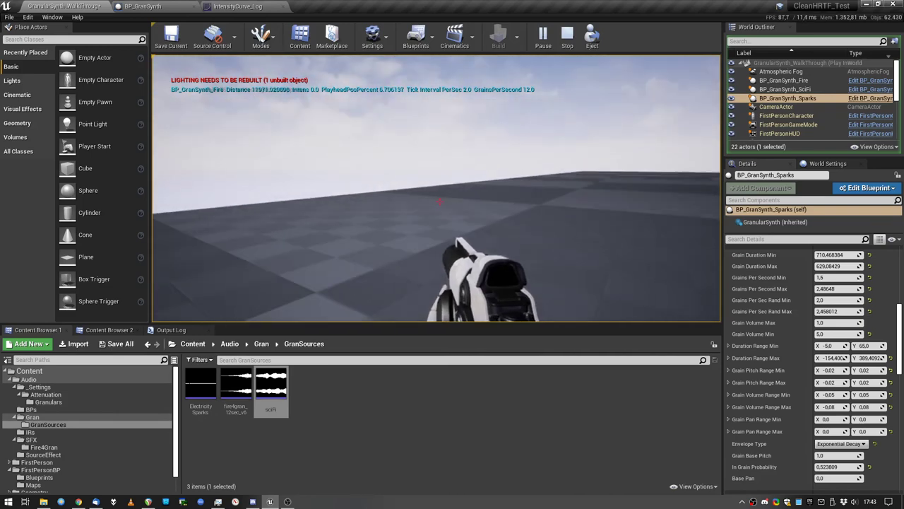
key("w")
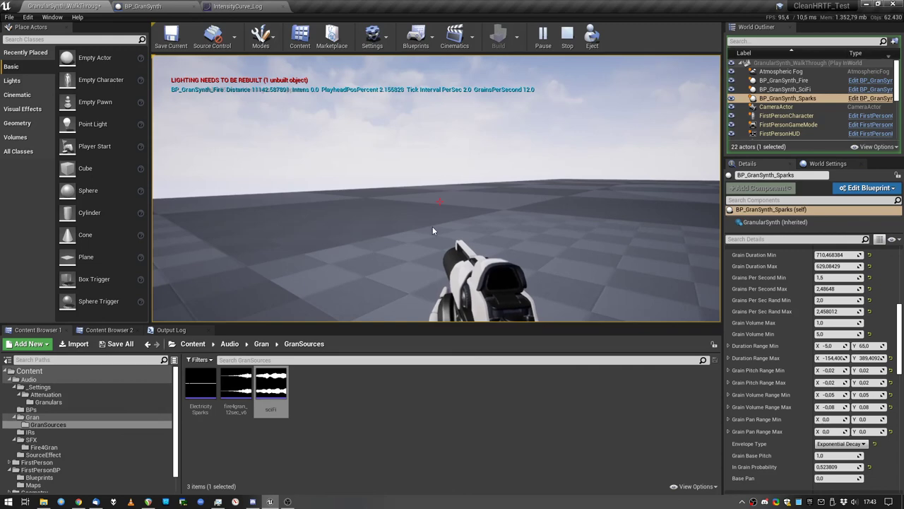
key("Escape")
Focus the viewport on BP_GranSynth_SciFi and start playing the level from that area.
double_click(784, 89)
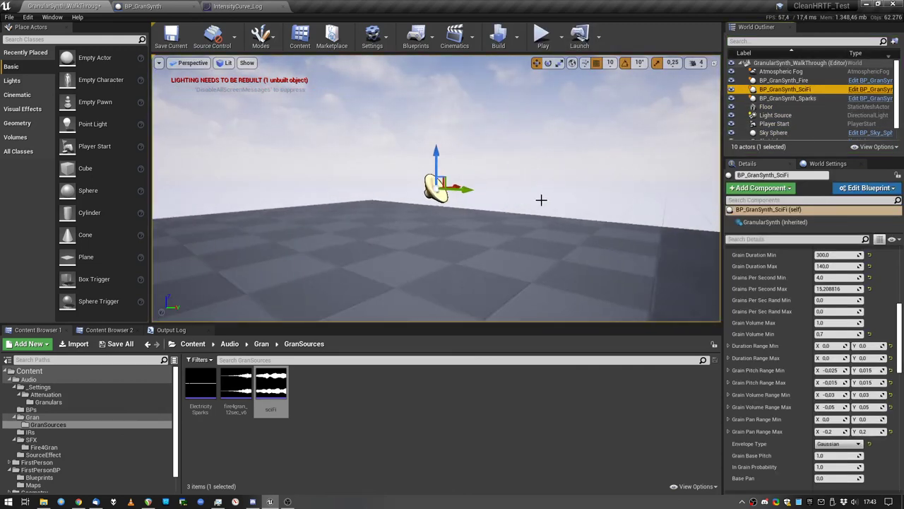
right_click_drag(558, 135, 586, 138)
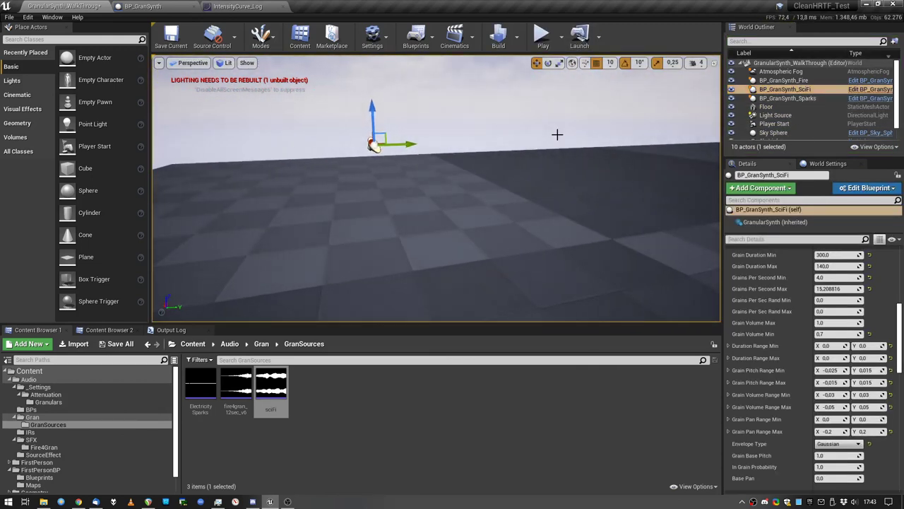
left_click(544, 37)
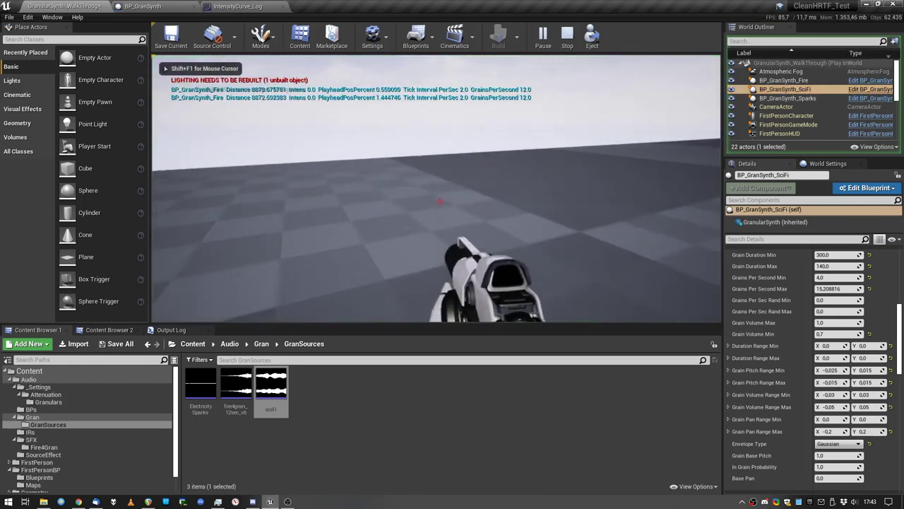
key("w")
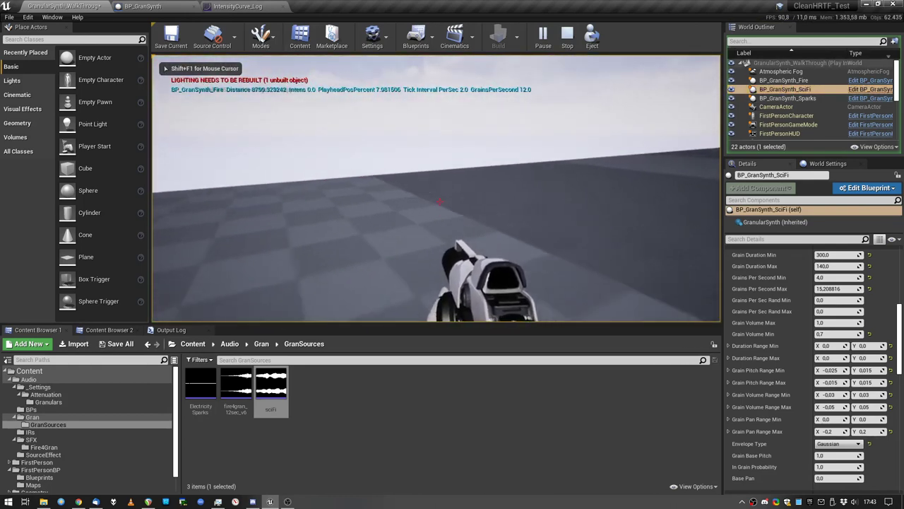
On the running sci-fi emitter, set Grain Pitch Range Max to X 2.5 and Y 3.5 and walk around to hear it.
key("shift+F1")
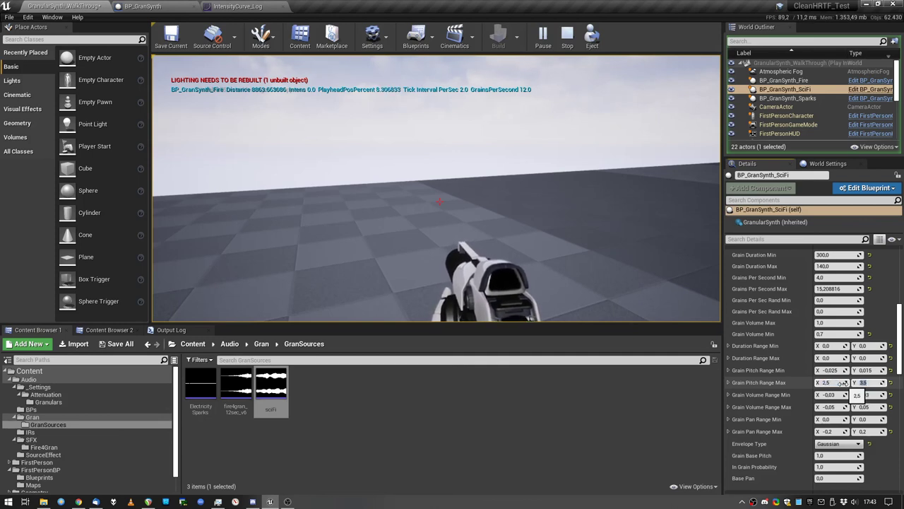
left_click(601, 268)
key("w")
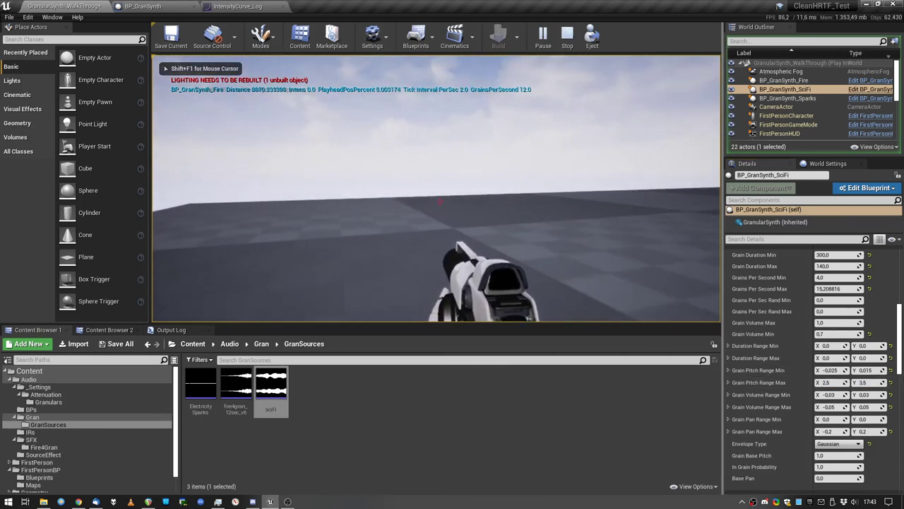
key("w")
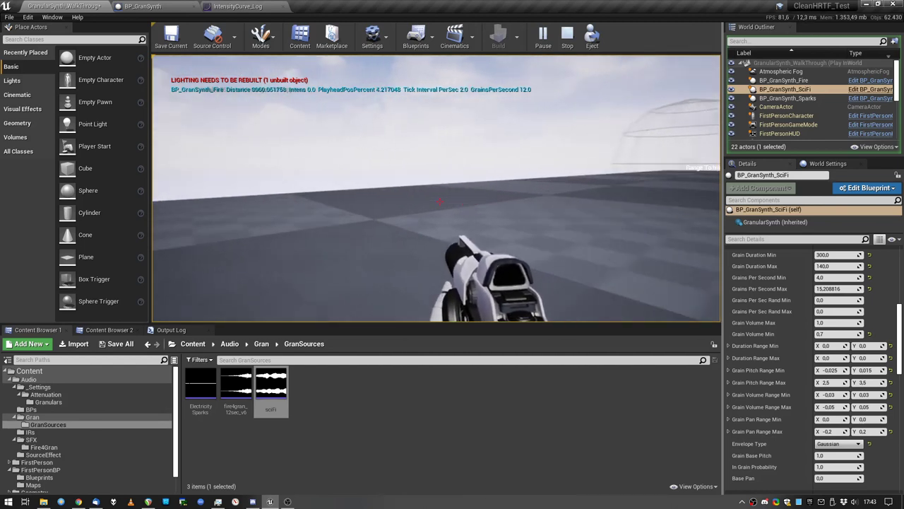
Set the sci-fi emitter's Grain Pitch Range Max to X 1.5 and Y 2.0 and walk on to listen.
key("shift+F1")
left_click(830, 382)
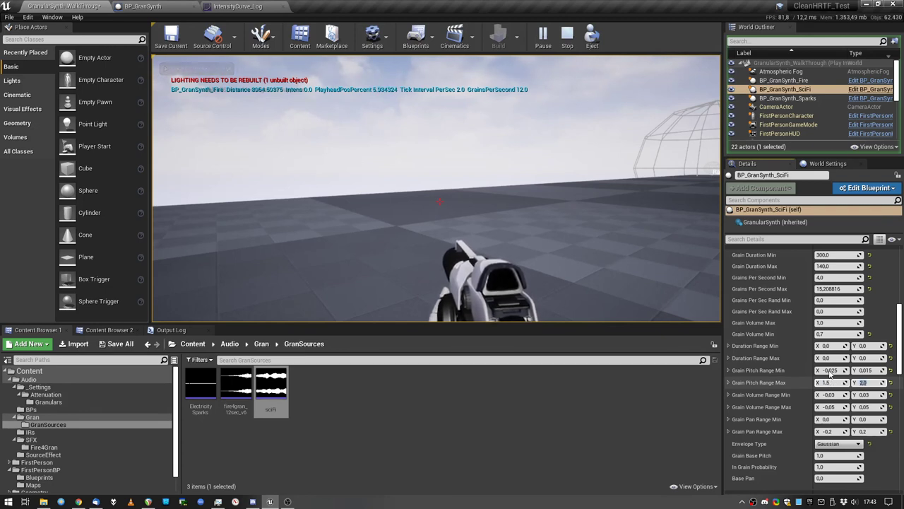
left_click(670, 285)
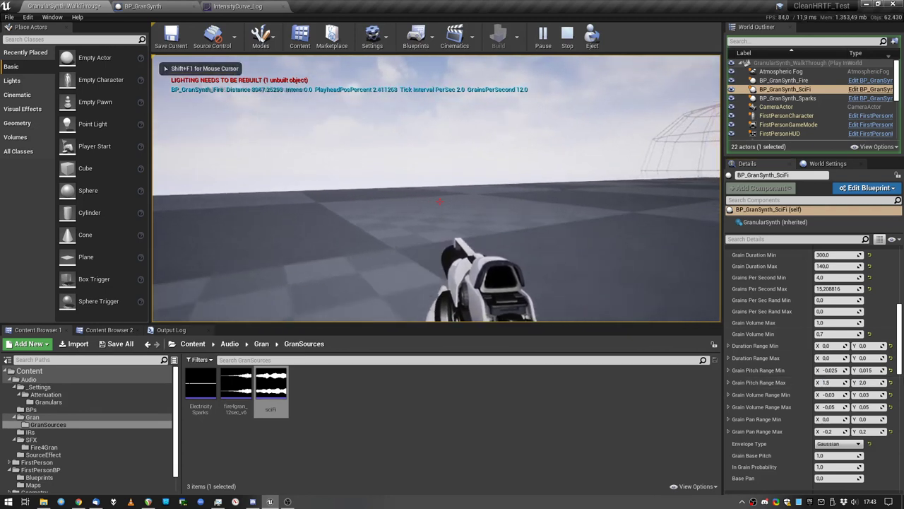
key("w")
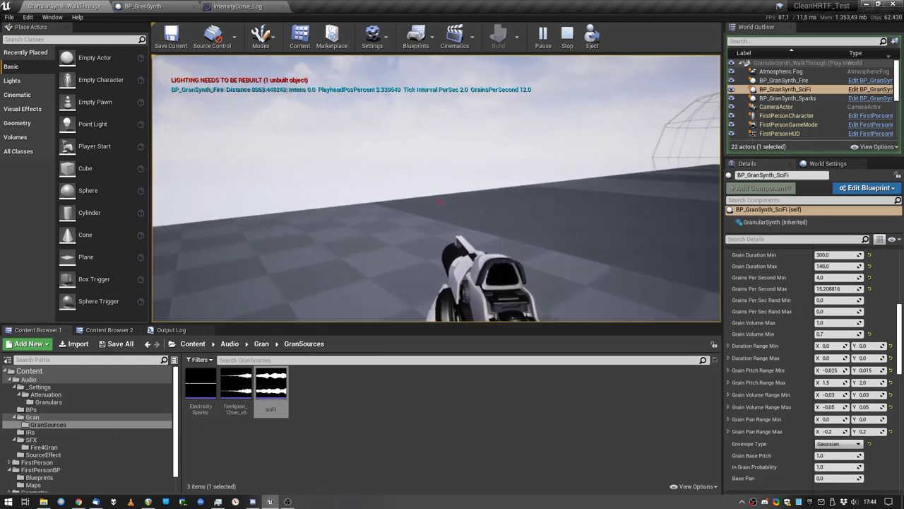
Try a Grain Pitch Range Max of 0.5 and 1.0, set both X and Y to 1.0, and listen while walking back and forth.
key("shift+F1")
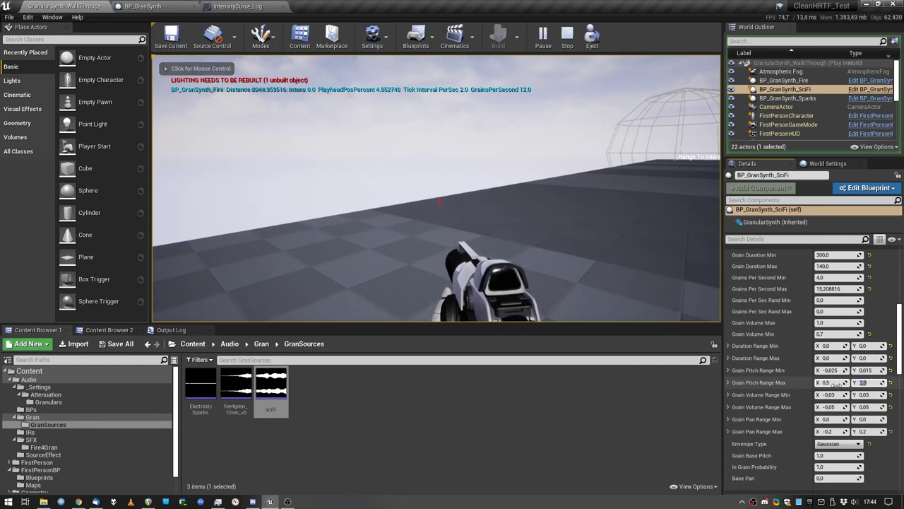
left_click(539, 174)
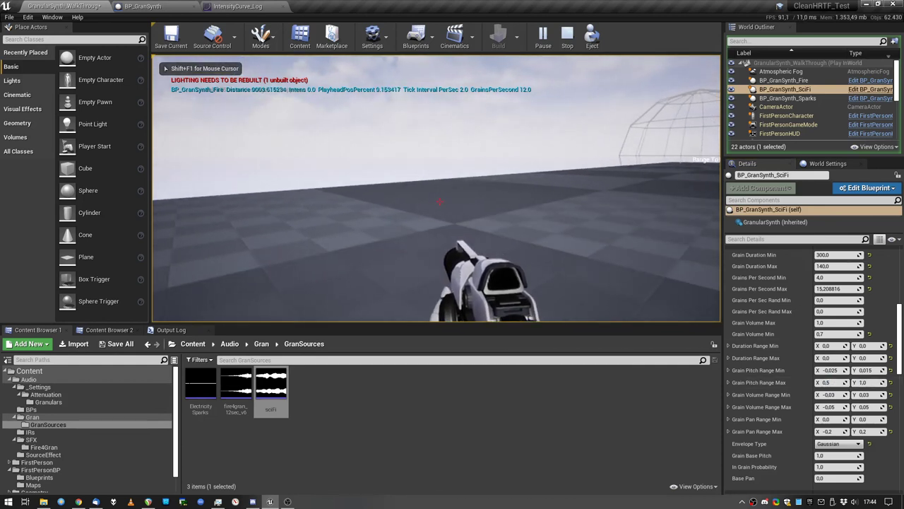
key("shift+F1")
left_click(574, 218)
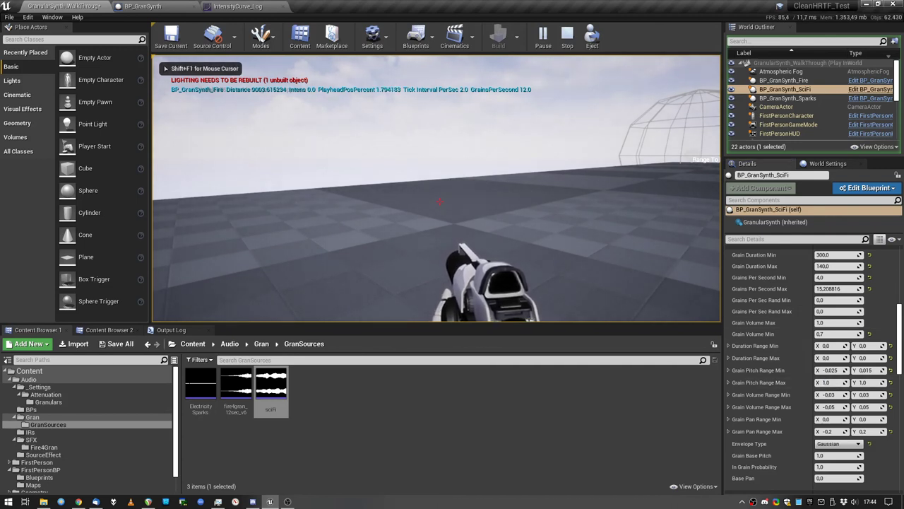
key("s")
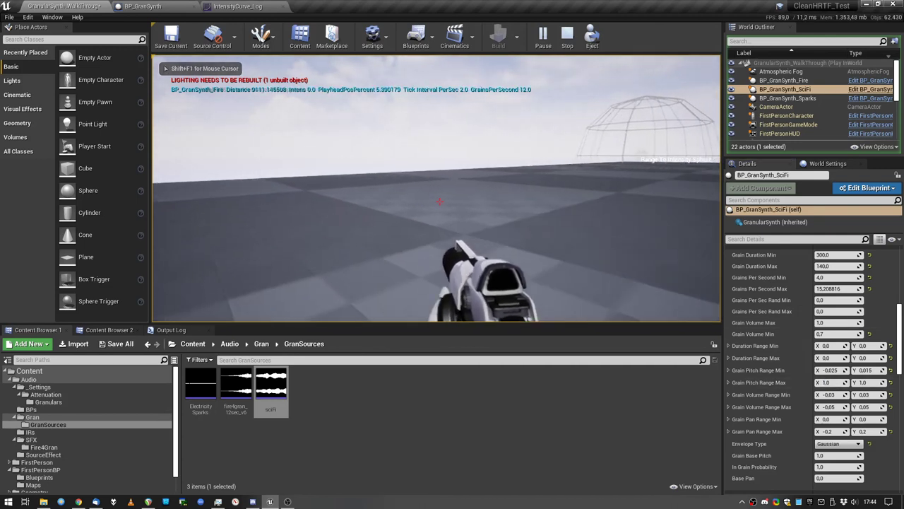
key("w")
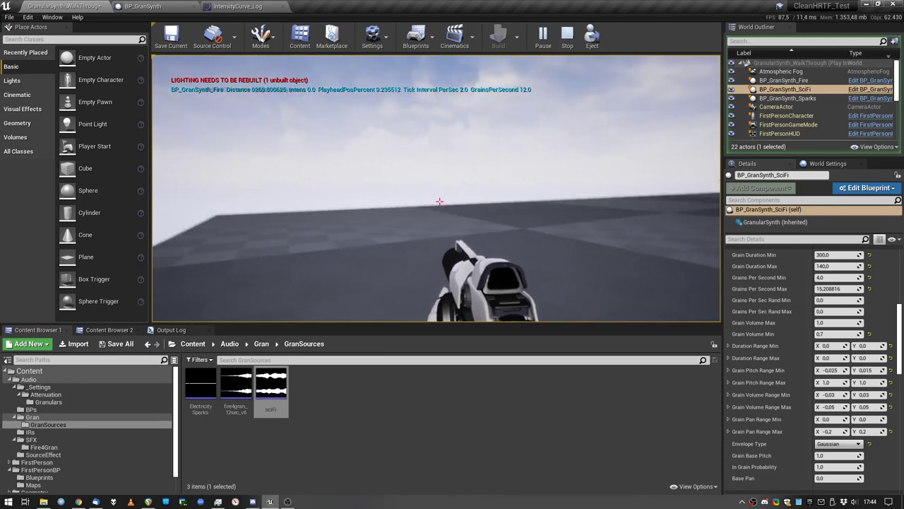
Fire several shots in the running level and stop the play session.
left_click(439, 201)
left_click(439, 202)
left_click(439, 201)
left_click(440, 201)
left_click(439, 202)
left_click(439, 201)
left_click(439, 201)
key("Escape")
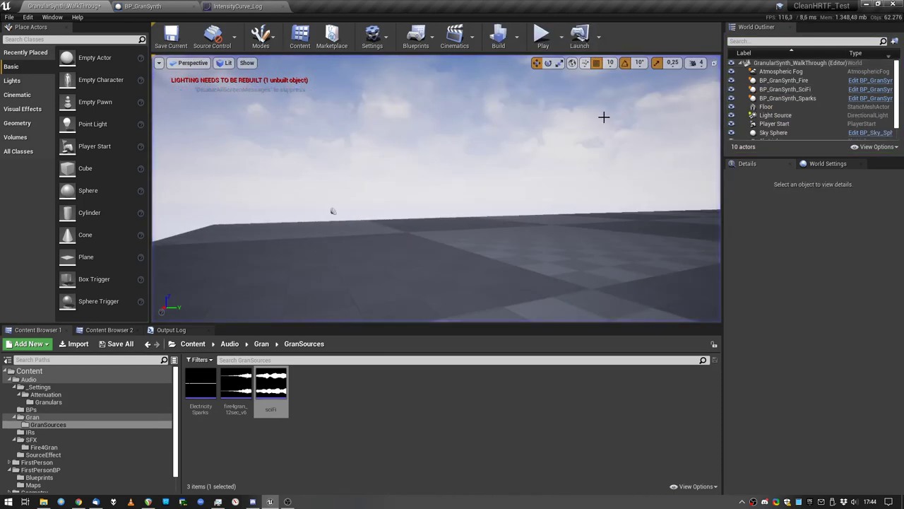